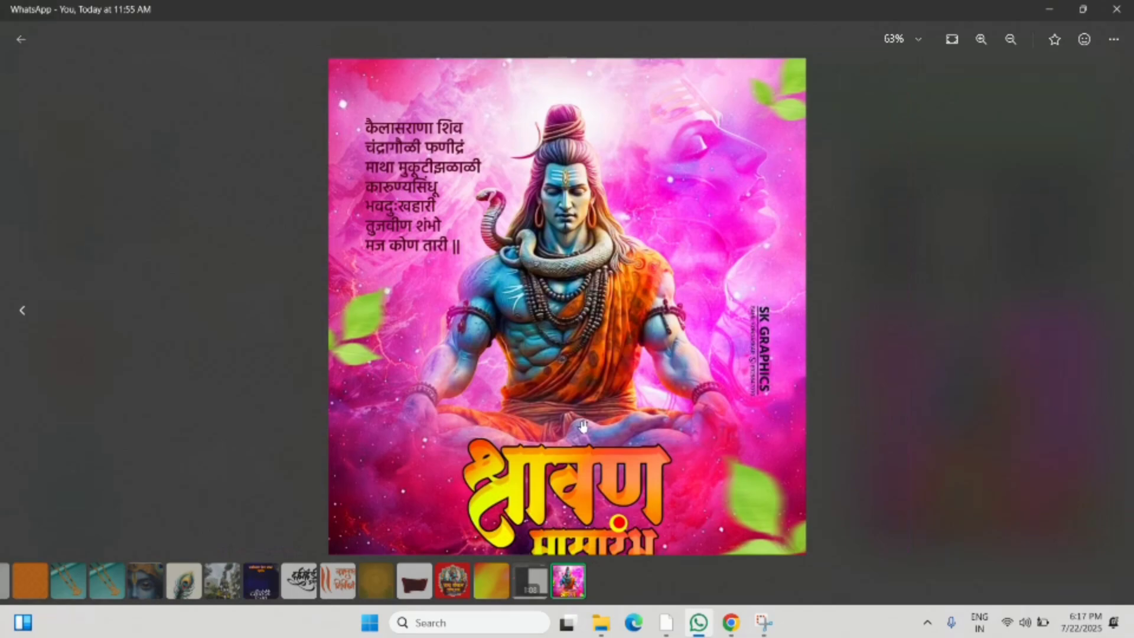
Review the finished poster, switch to Photoshop, and create a 4 x 5 inch portrait document at 300 pixels/inch in RGB with a white background.
scroll(583, 425, "down", 3)
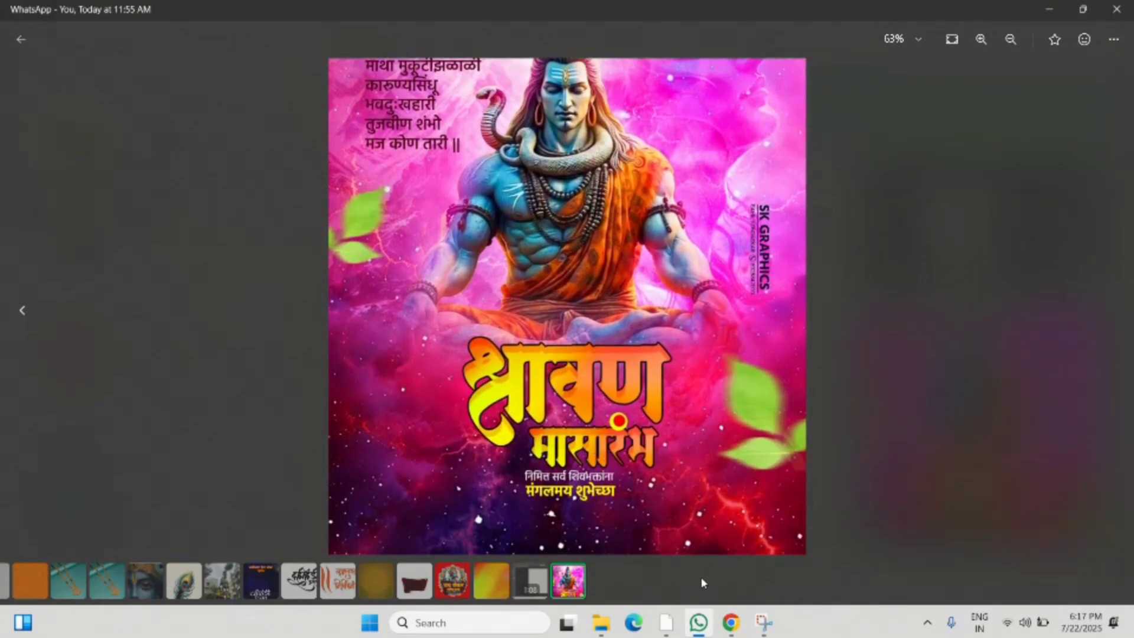
left_click(665, 622)
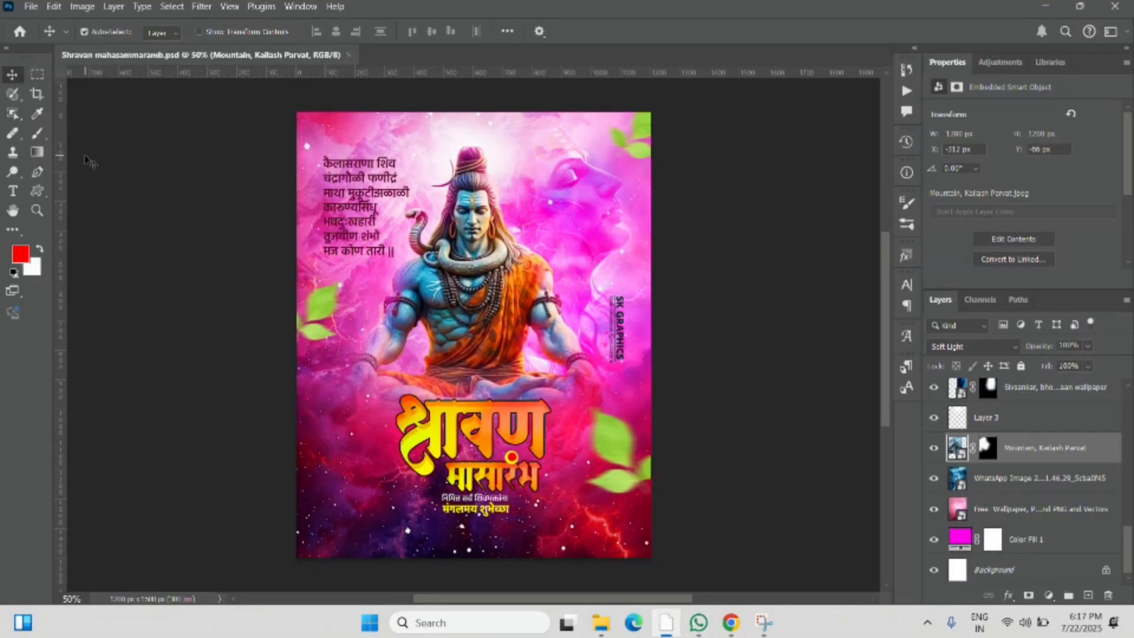
key("ctrl+n")
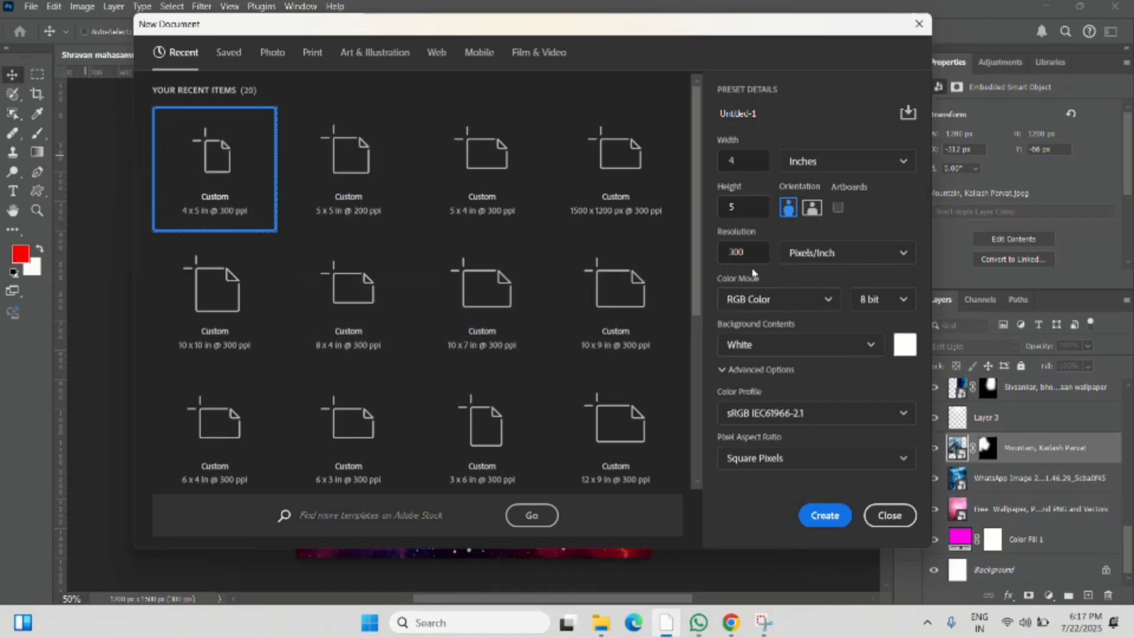
left_click(825, 515)
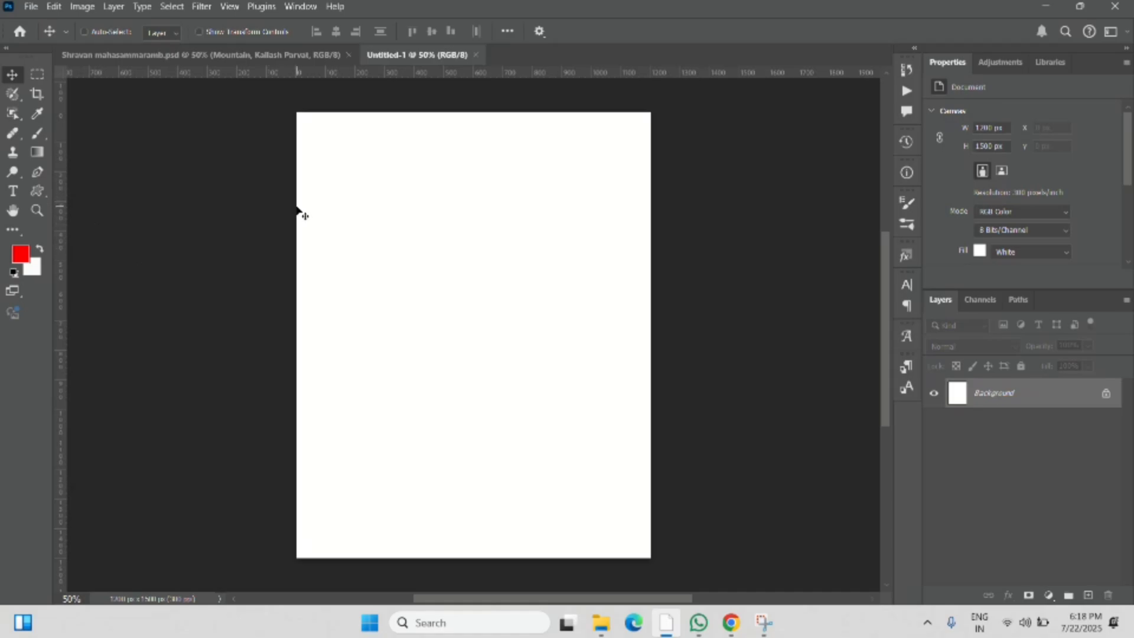
Place the pink universe wallpaper from the Downloads folder as an embedded image in the new document.
left_click(31, 7)
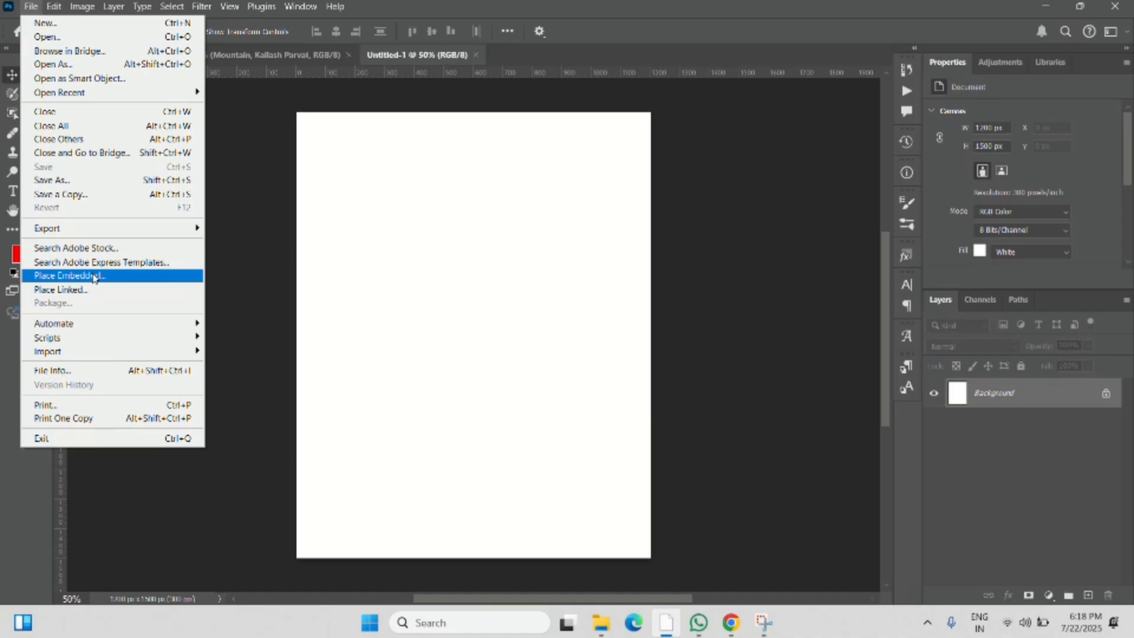
left_click(95, 276)
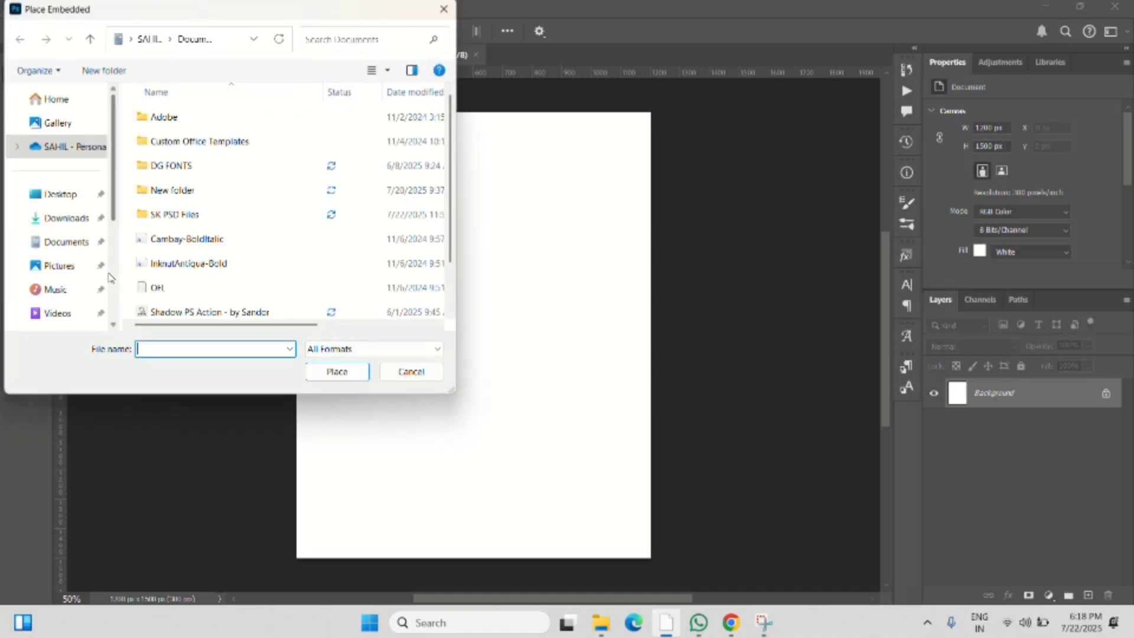
left_click(79, 219)
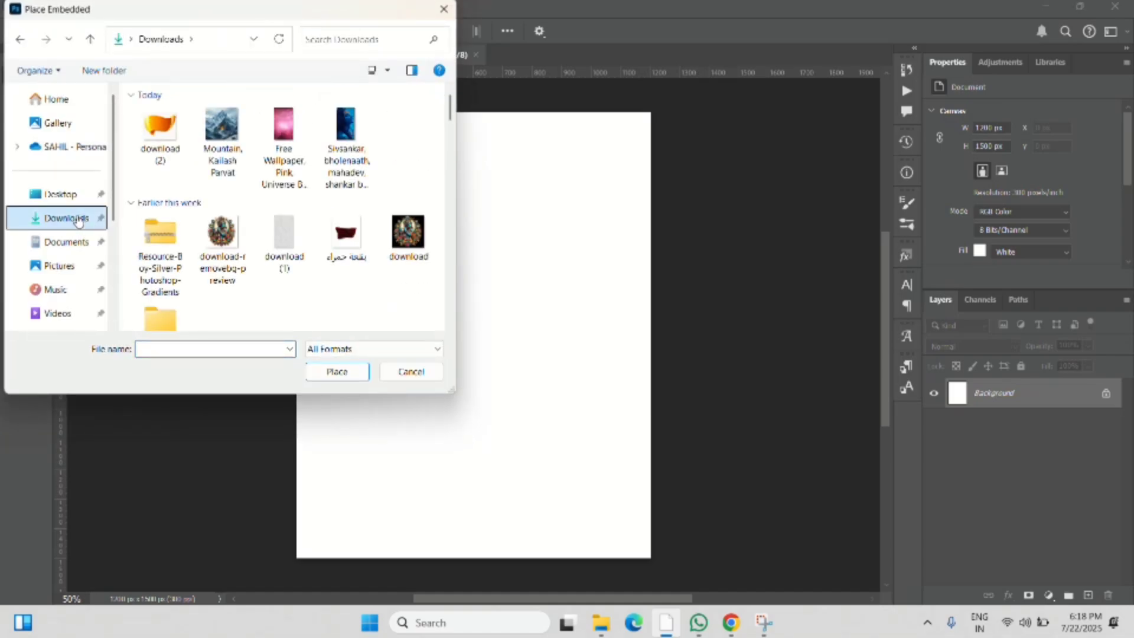
left_click(284, 158)
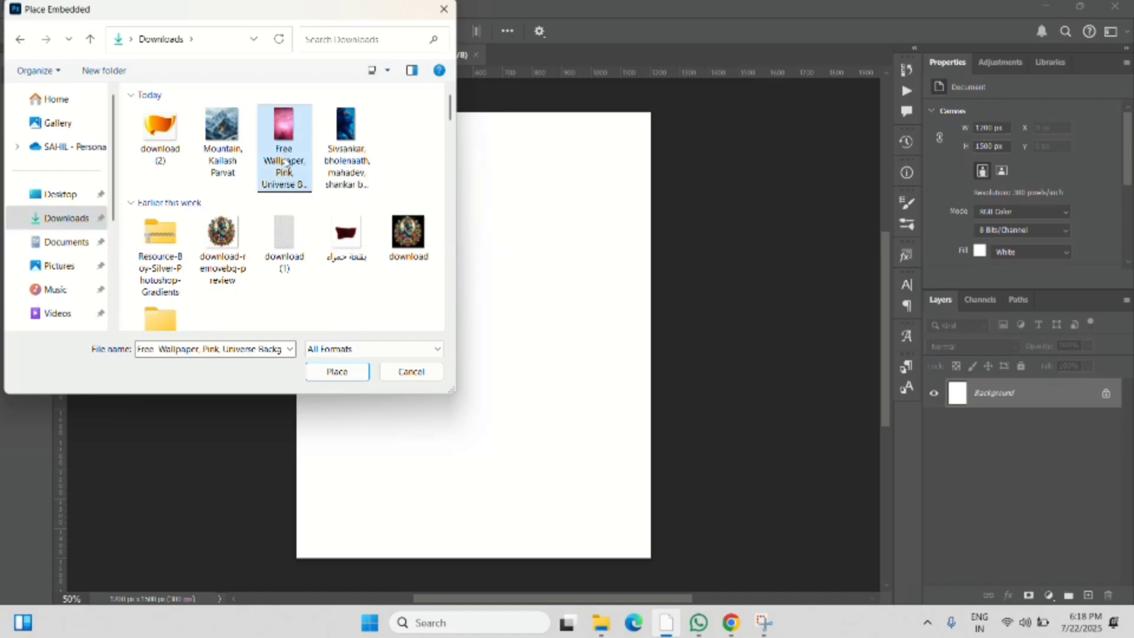
left_click(337, 371)
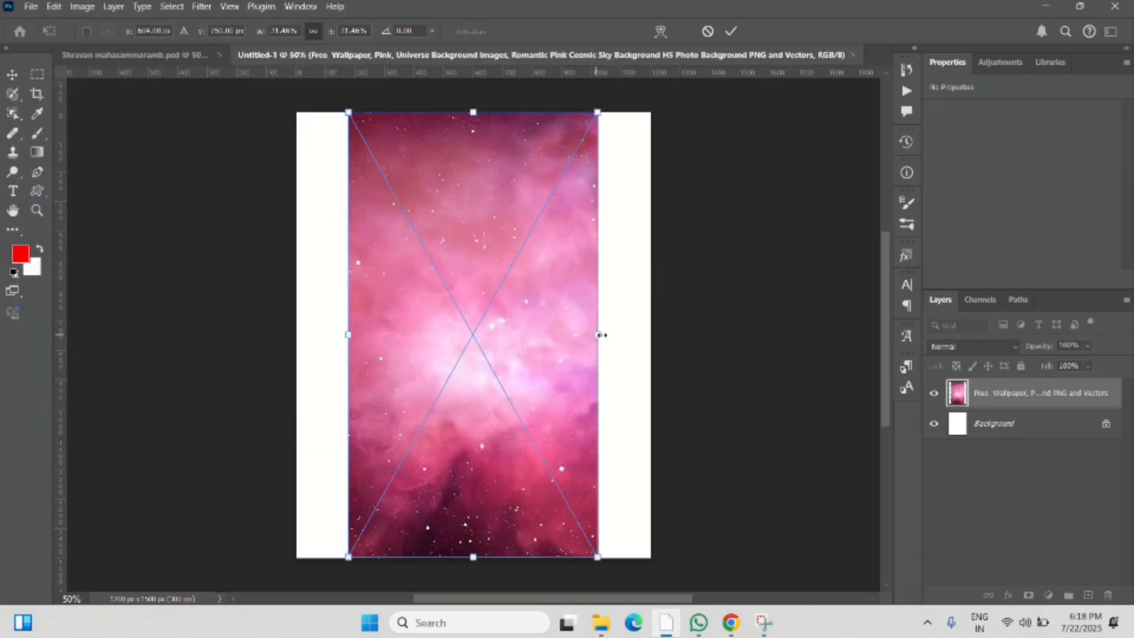
Enlarge the pink wallpaper proportionally to about 1260 by 2240 px and position it to cover the whole canvas.
left_click_drag(596, 331, 677, 334)
left_click_drag(579, 339, 514, 327)
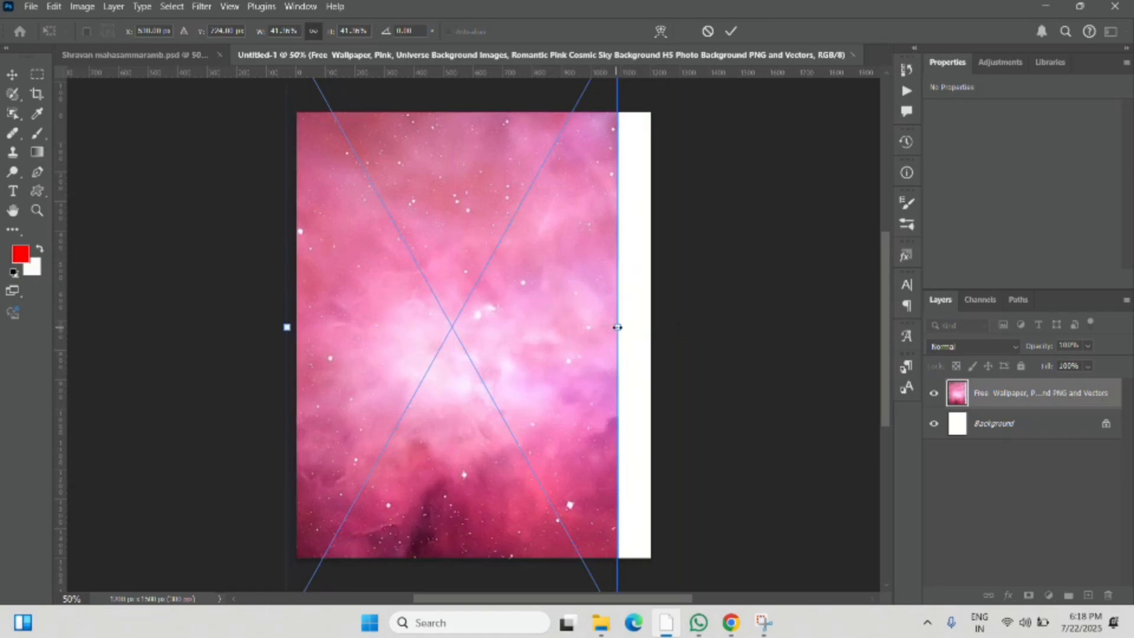
left_click_drag(617, 326, 658, 327)
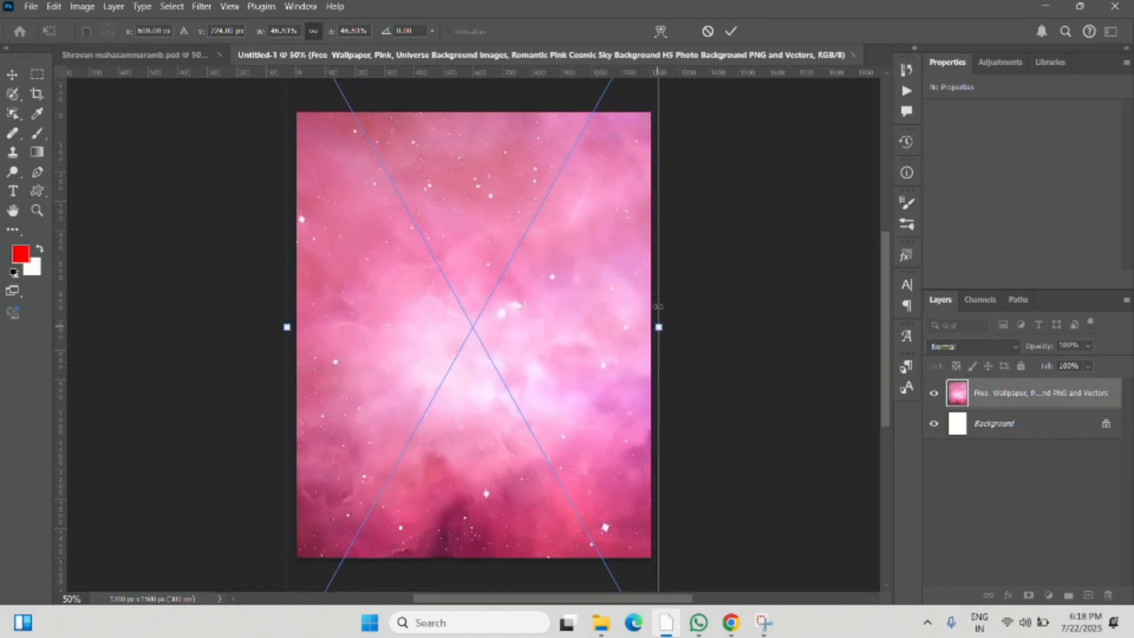
left_click(731, 32)
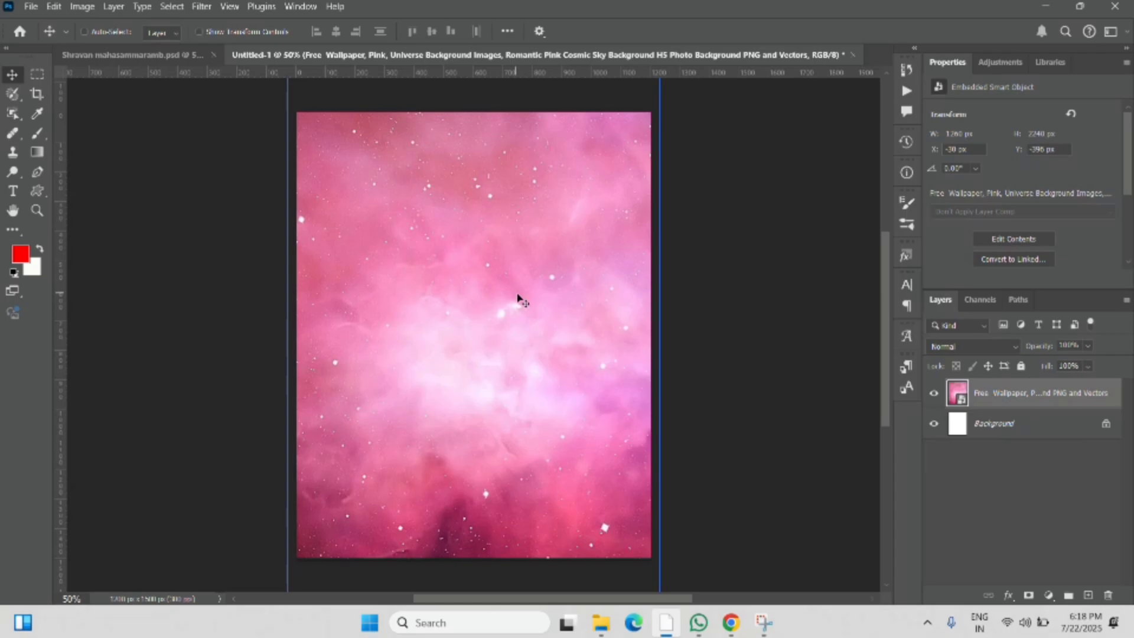
Check the finished poster's layers, then switch to Pinterest in Chrome and search for "pink background".
left_click(140, 54)
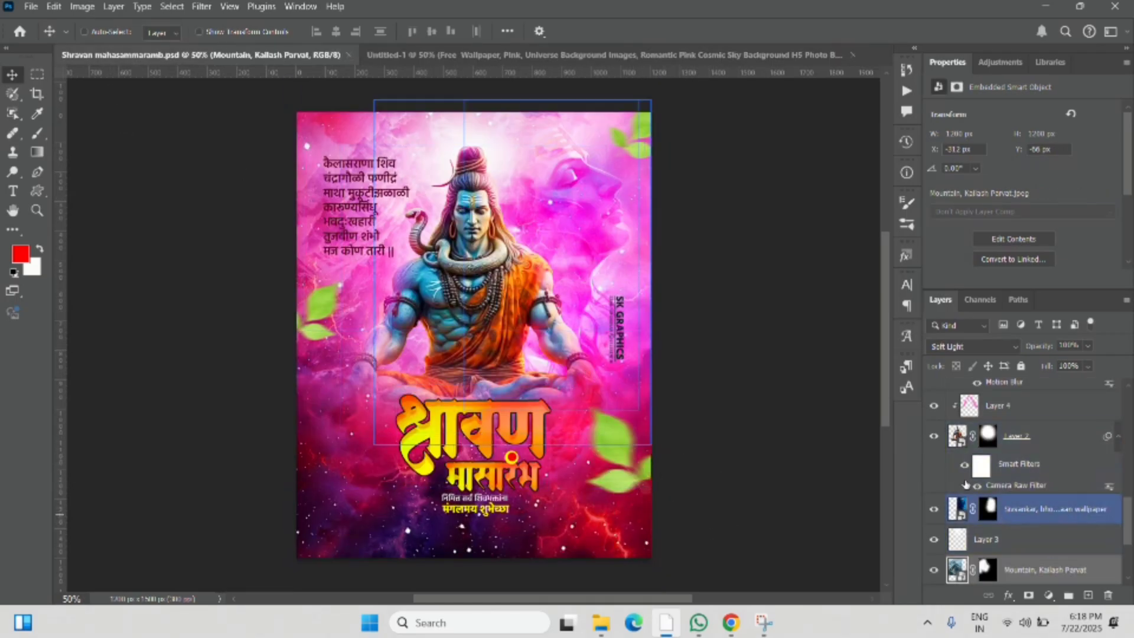
left_click(450, 55)
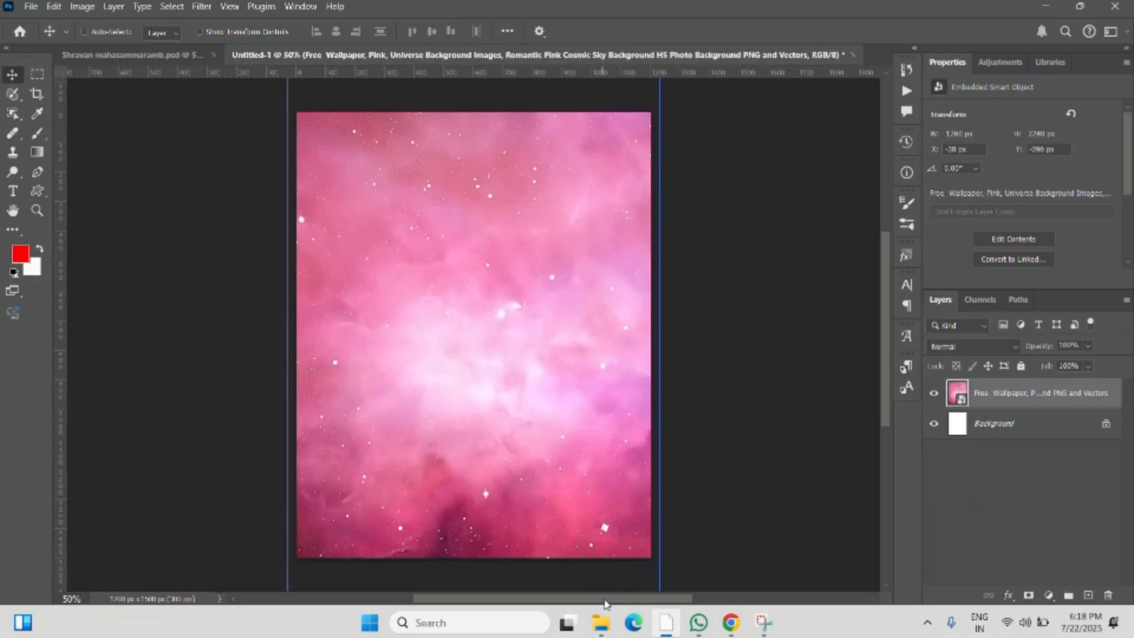
left_click(731, 622)
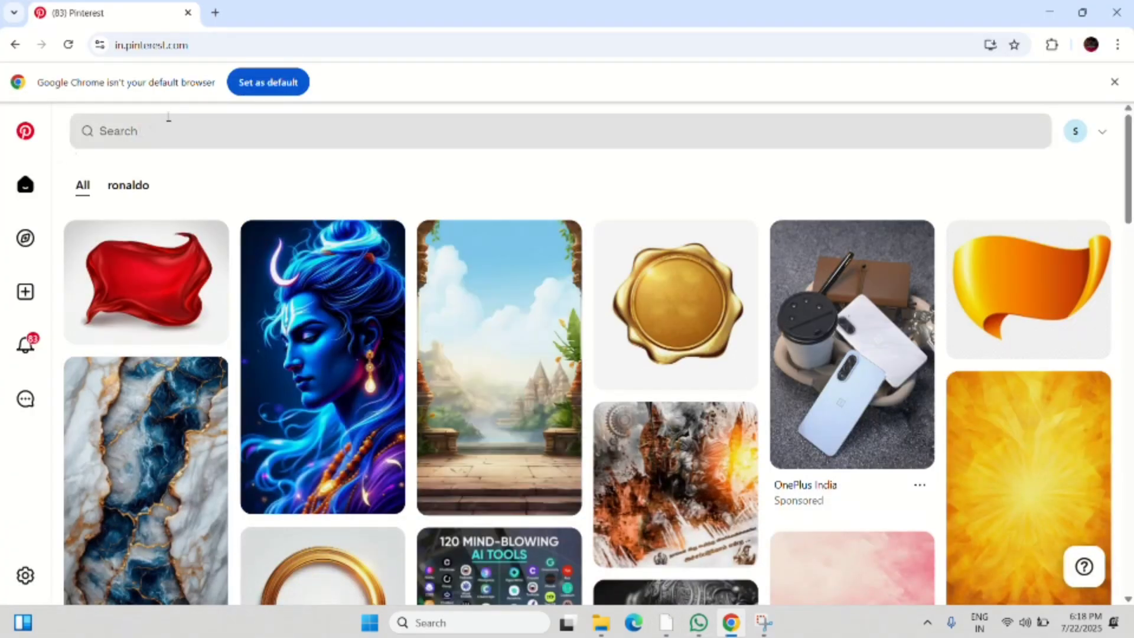
left_click(144, 133)
type("pi")
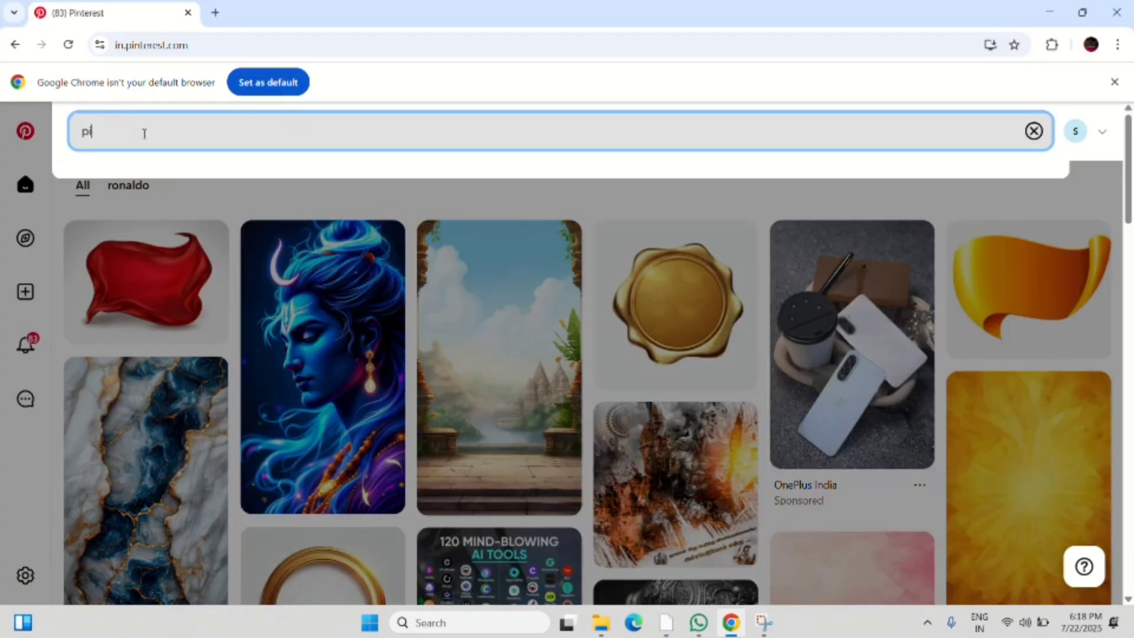
type("n")
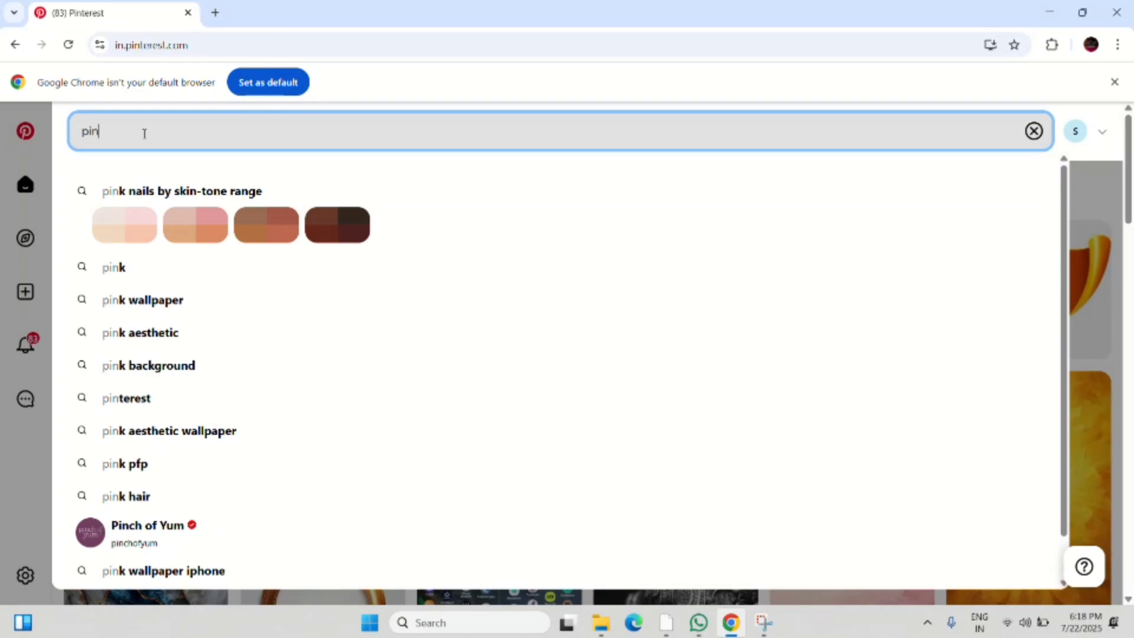
type("k")
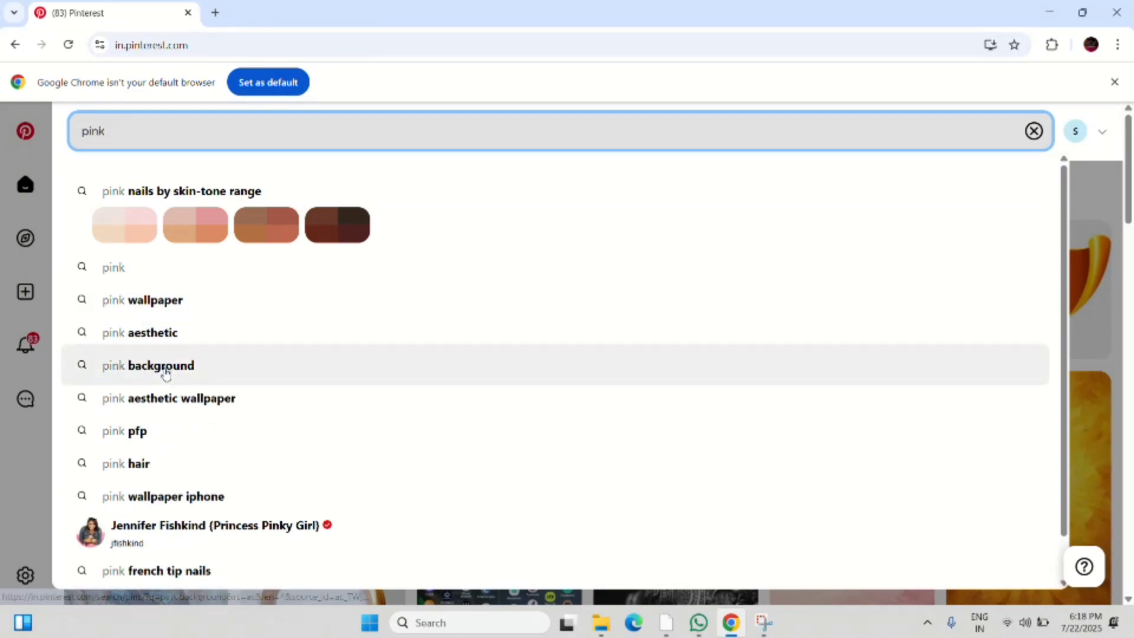
left_click(164, 367)
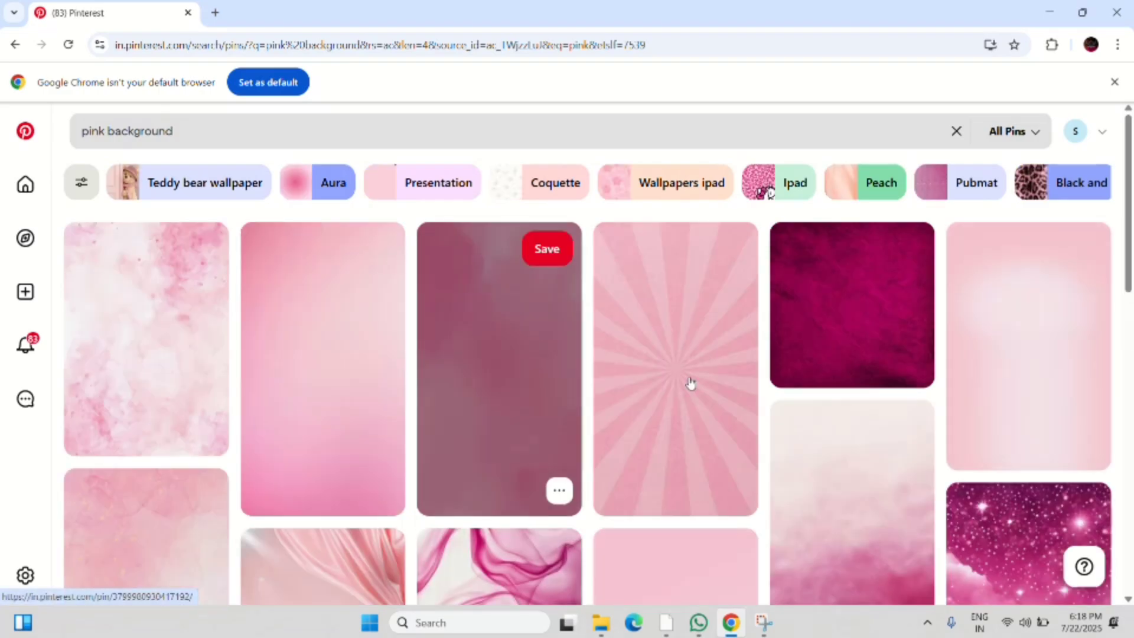
Browse the pink background results, view the red-pink cloudy pin, and return to the poster document in Photoshop.
scroll(533, 381, "down", 6)
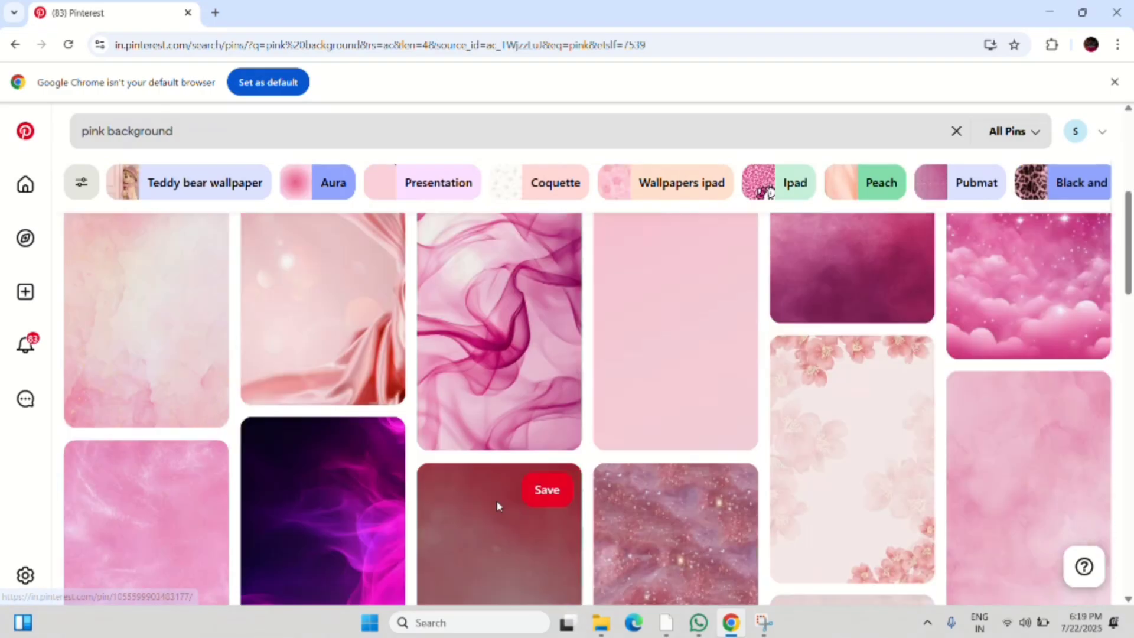
scroll(497, 507, "down", 2)
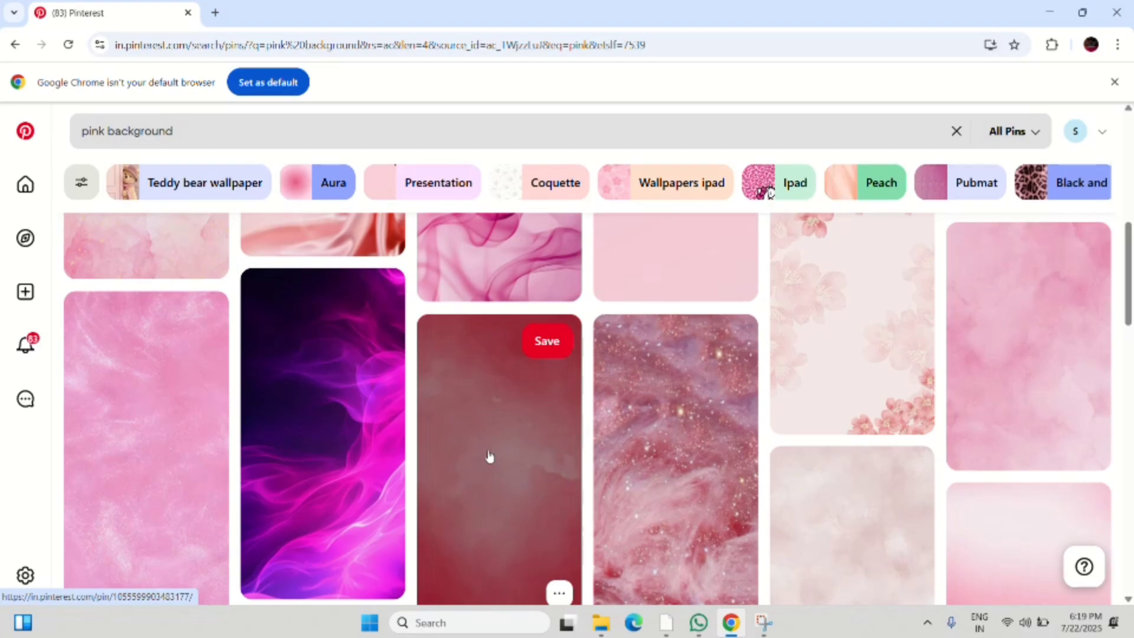
left_click(489, 458)
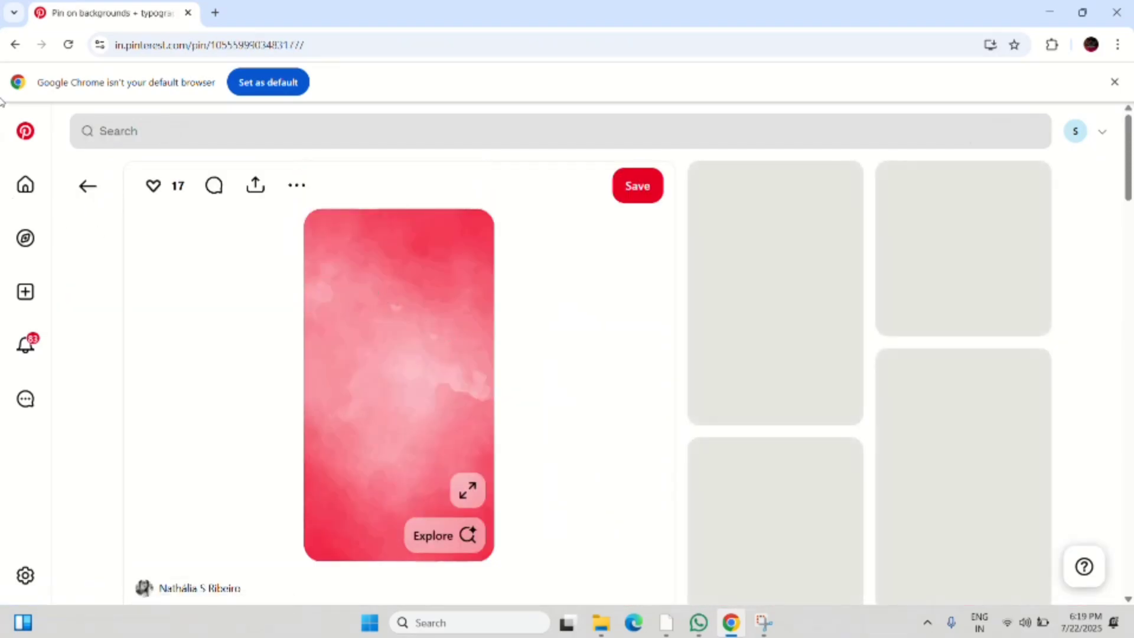
left_click(88, 188)
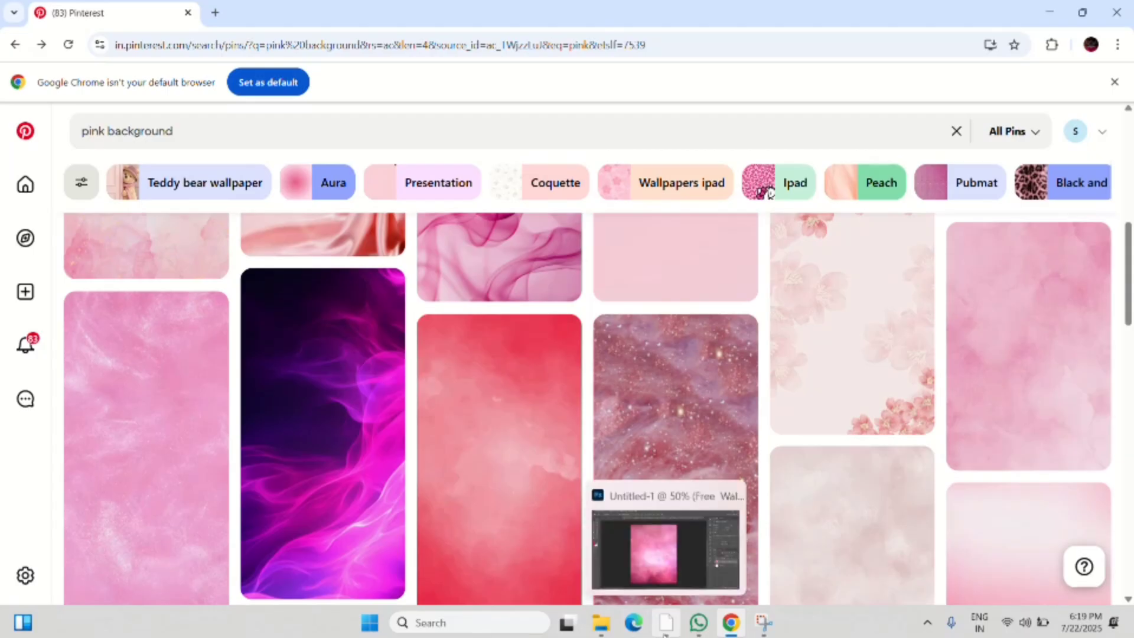
left_click(666, 622)
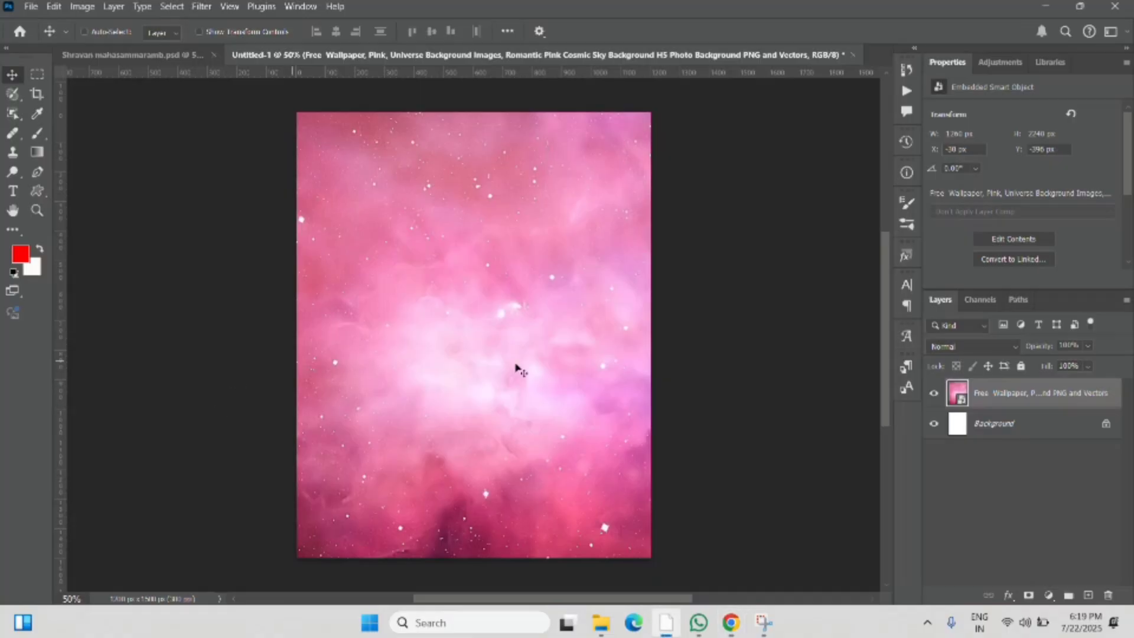
Copy the masked seated Shiva layer, Layer 2, from Shravan mahasammaramb.psd onto the middle of the new poster's pink background.
left_click(176, 55)
left_click(1038, 482)
scroll(1036, 481, "down", 1)
scroll(1036, 480, "down", 3)
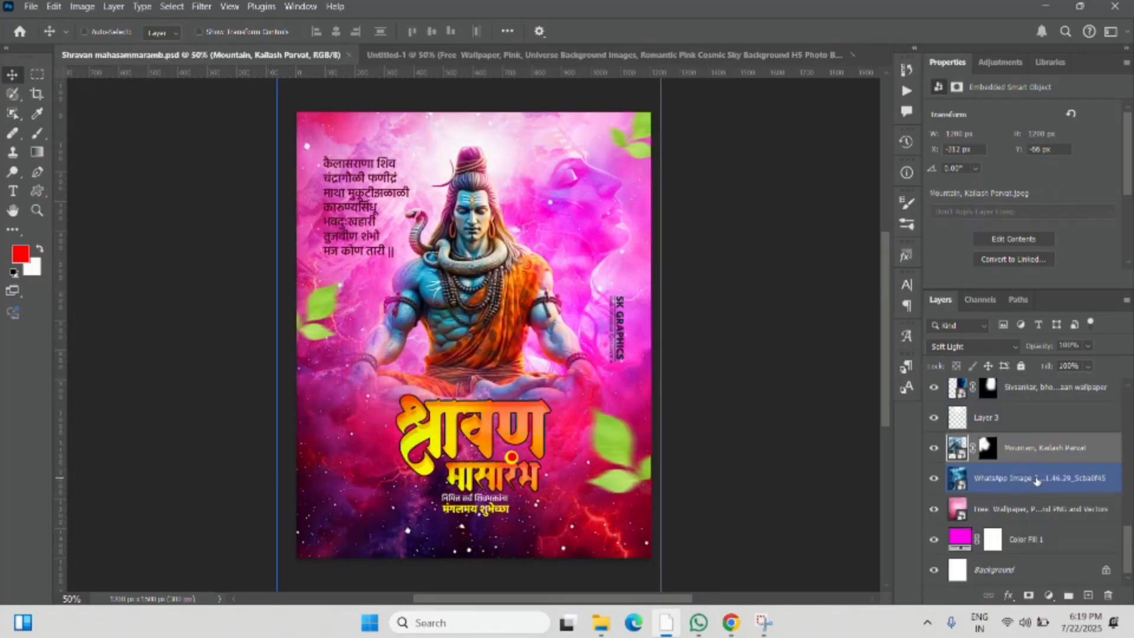
scroll(1037, 479, "up", 2)
scroll(1029, 465, "up", 1)
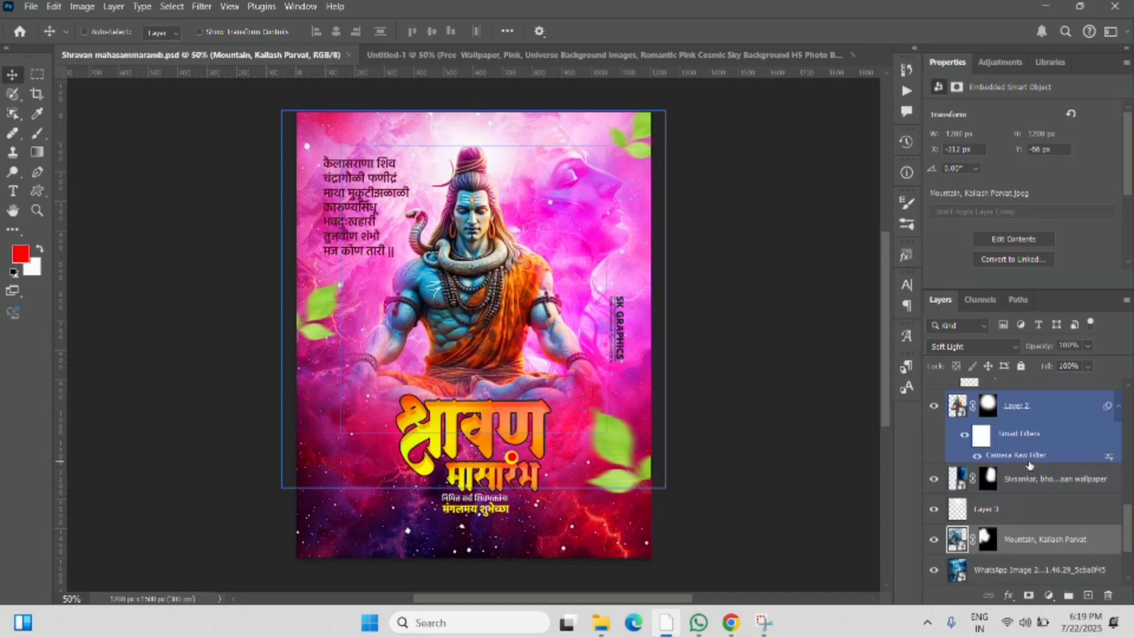
left_click(1016, 405)
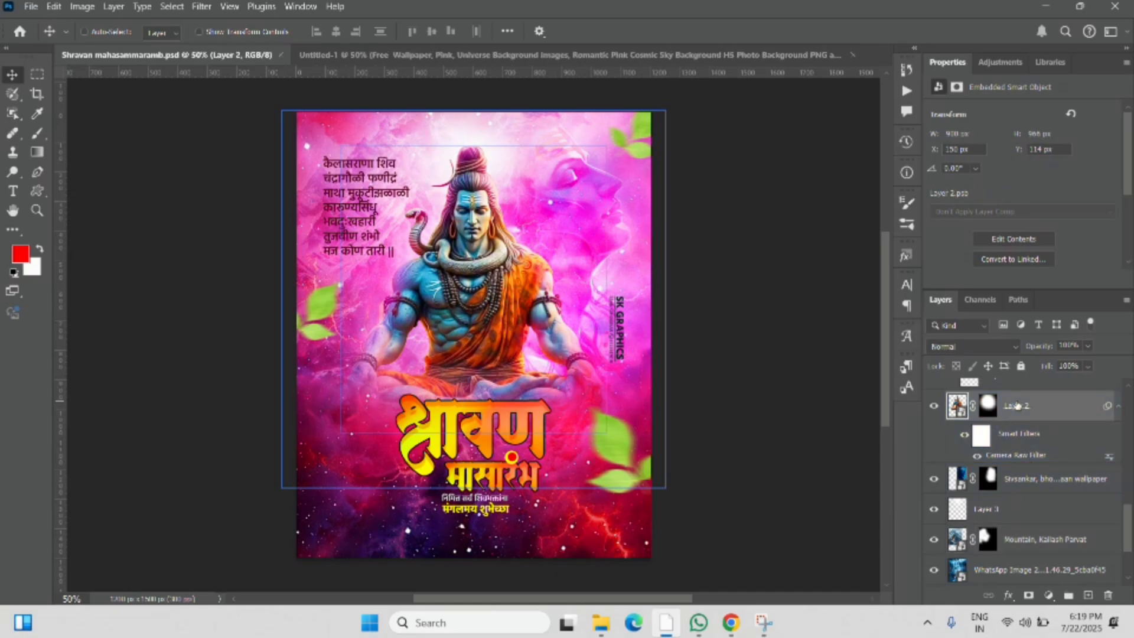
left_click_drag(1016, 405, 472, 329)
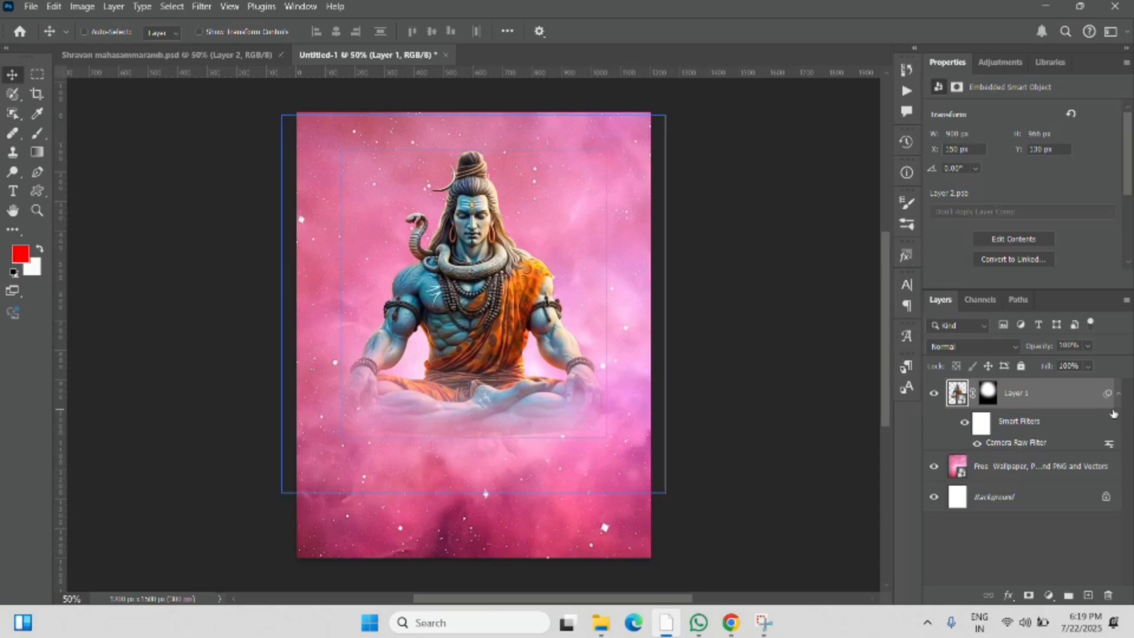
Examine the Shiva layer's Camera Raw Filter settings and compare the new document with the finished poster.
double_click(1008, 447)
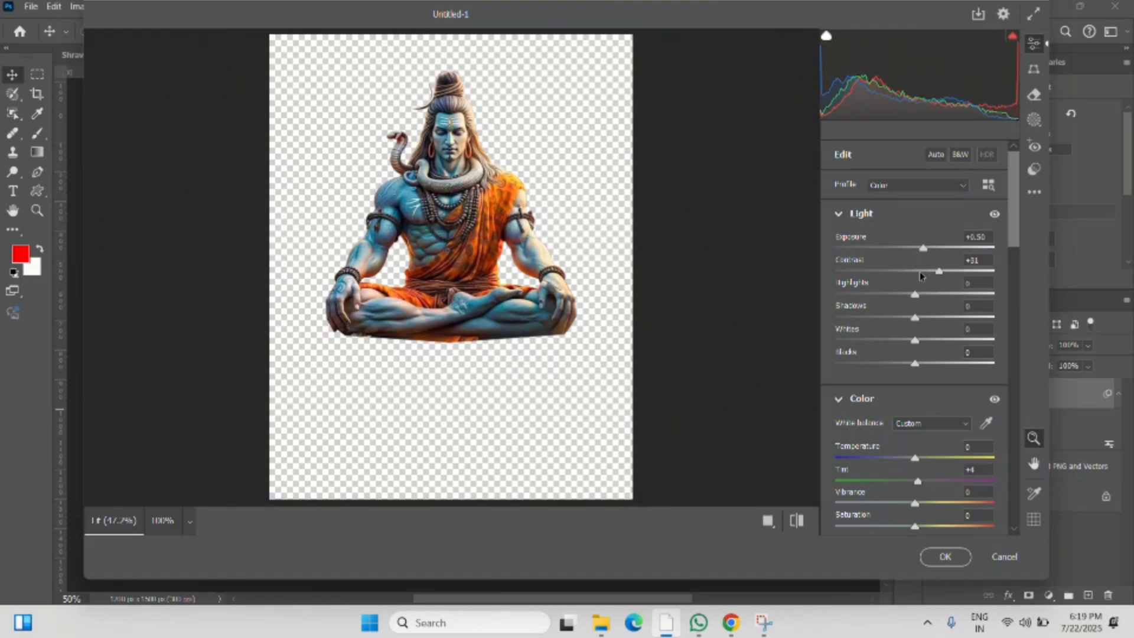
left_click(940, 556)
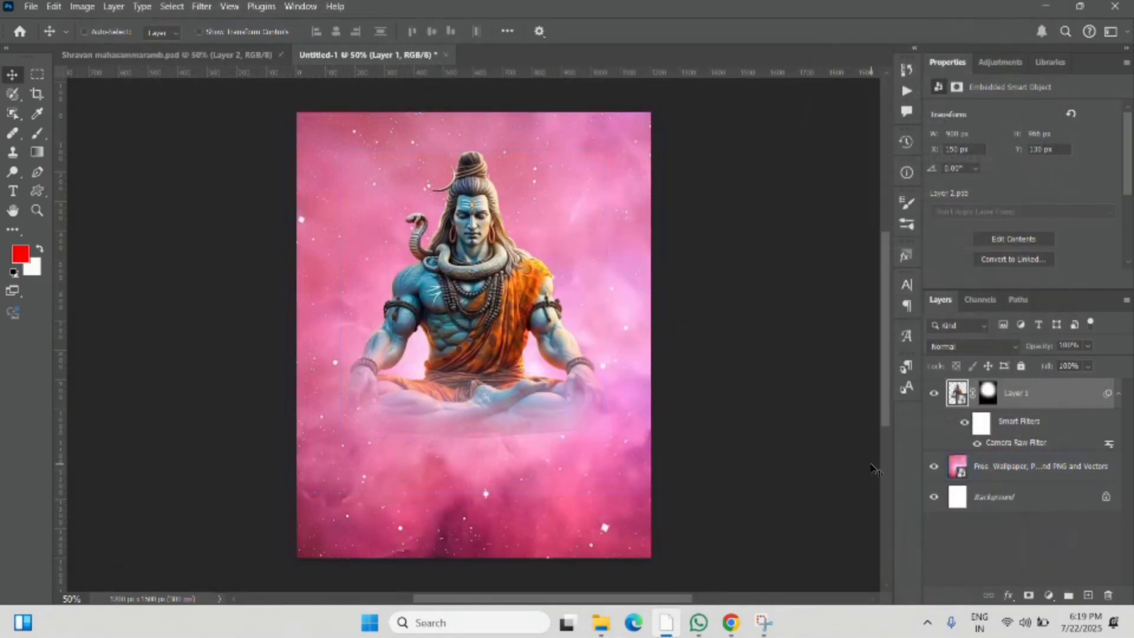
left_click(1024, 466)
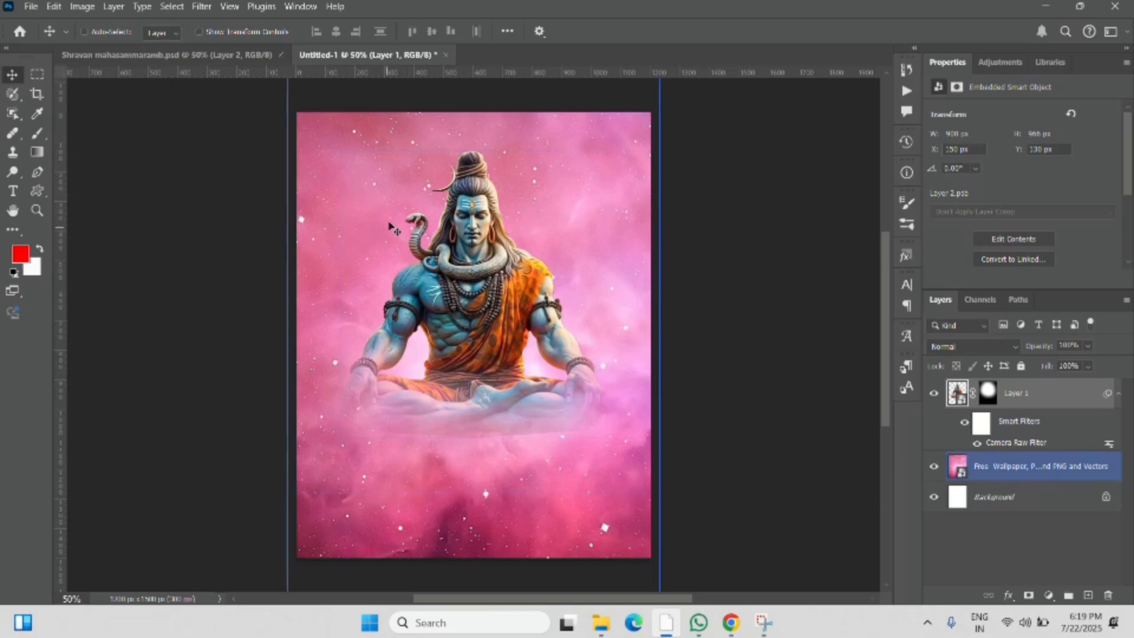
left_click(214, 55)
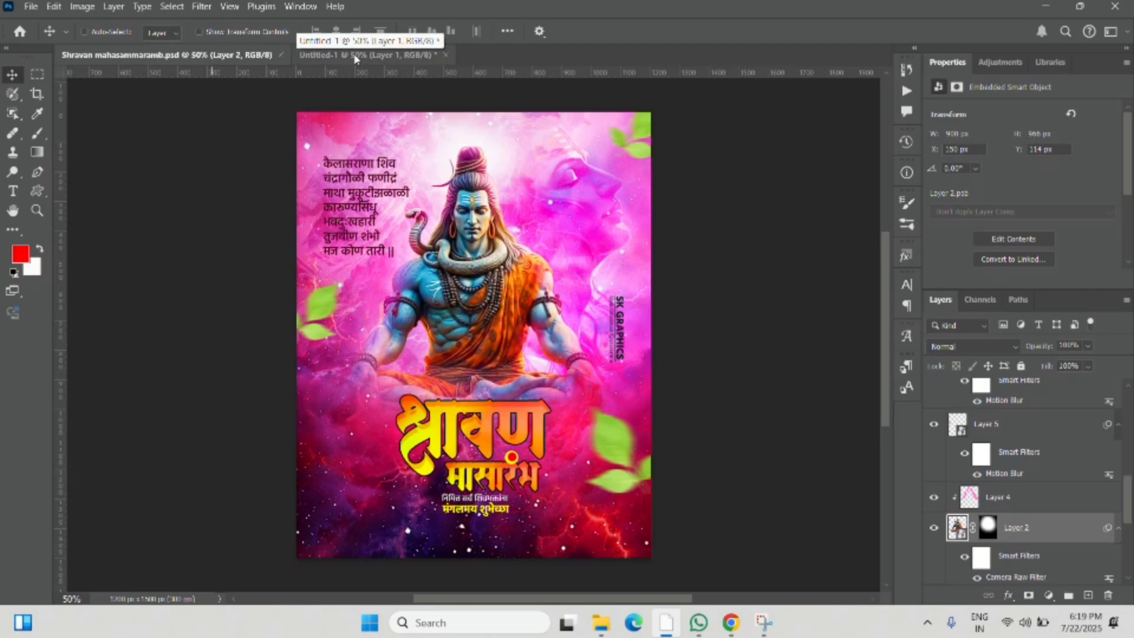
left_click(333, 55)
Place the blue Sivsankar, bholenaath, mahadev wallpaper from Downloads as an embedded image above the seated Shiva.
left_click(32, 6)
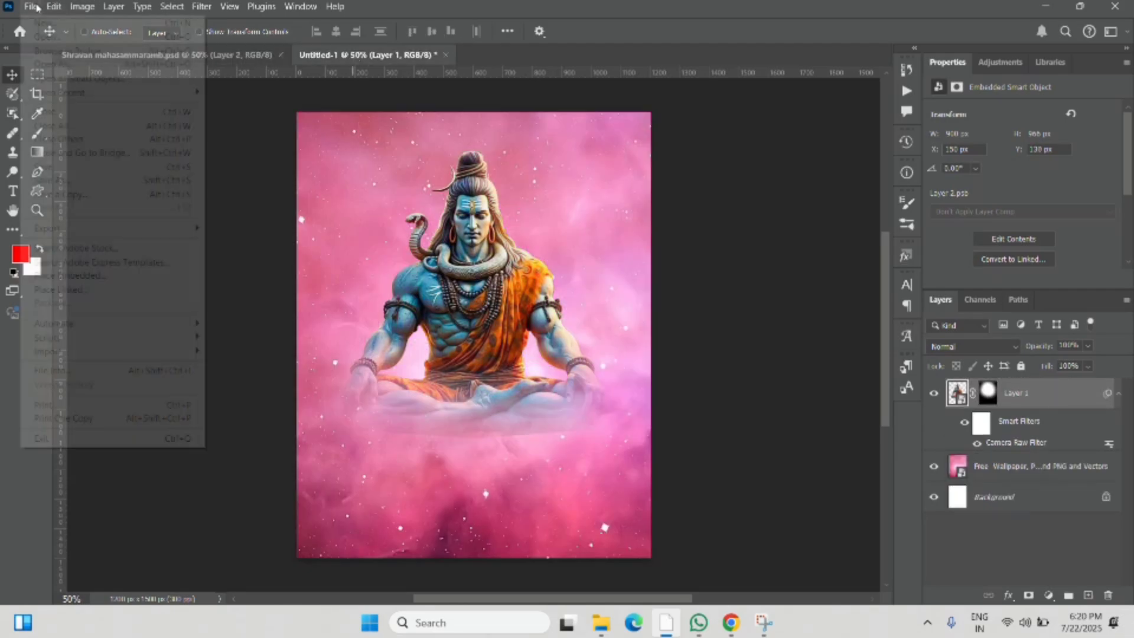
left_click(111, 275)
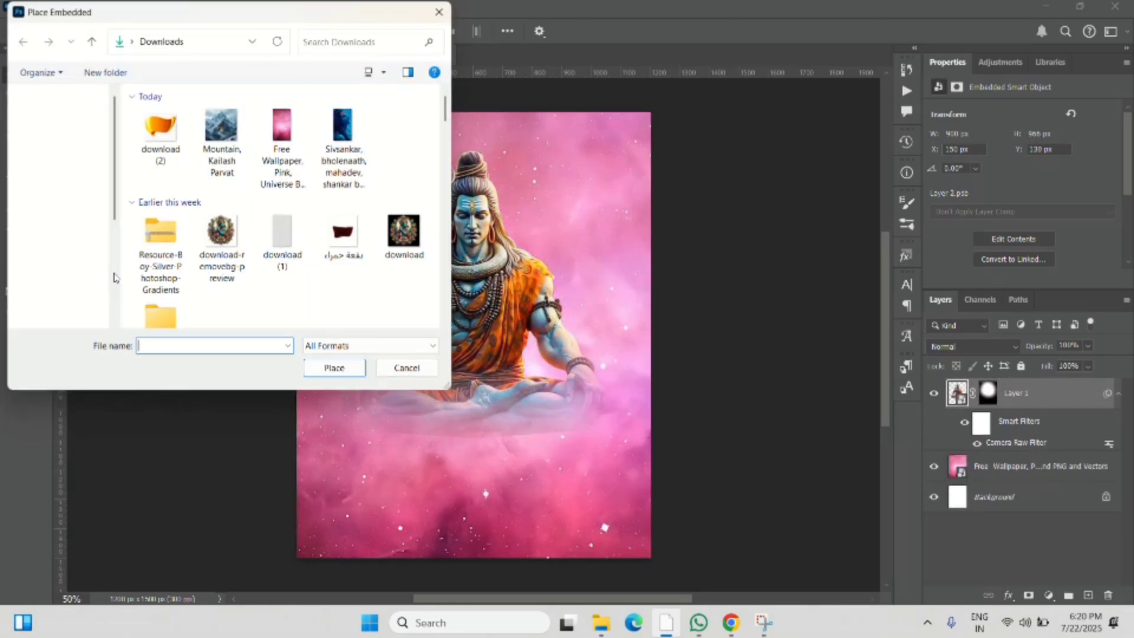
left_click(348, 136)
left_click(357, 371)
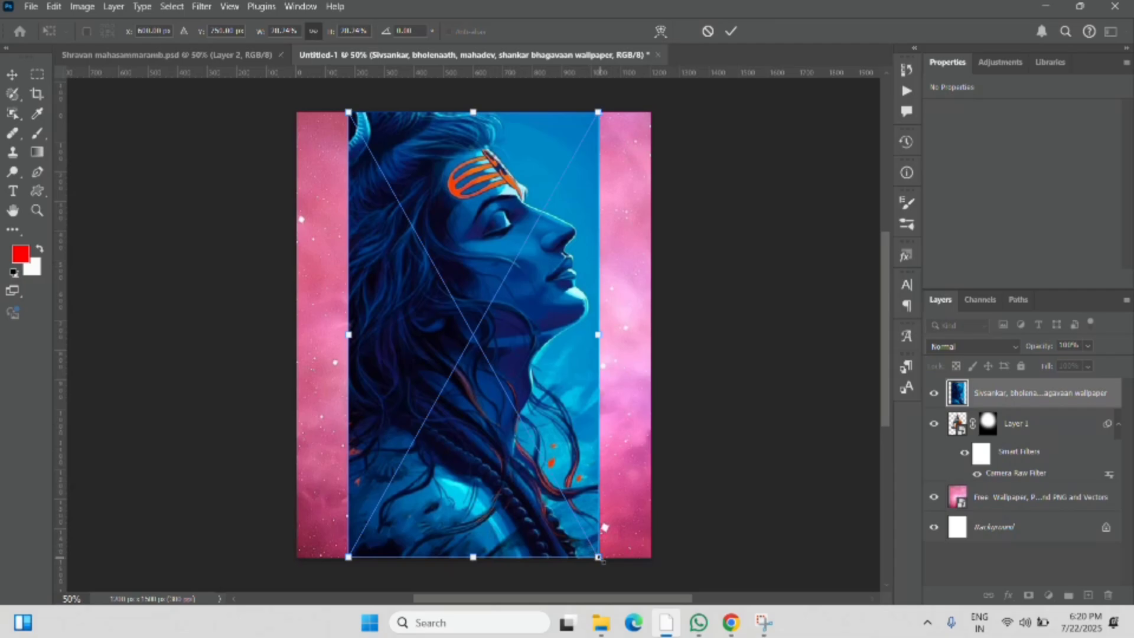
Scale the blue wallpaper to about 573 px wide and place it in the poster's upper right at X 600 px, Y 0 px.
left_click_drag(598, 557, 484, 355)
left_click_drag(408, 307, 512, 297)
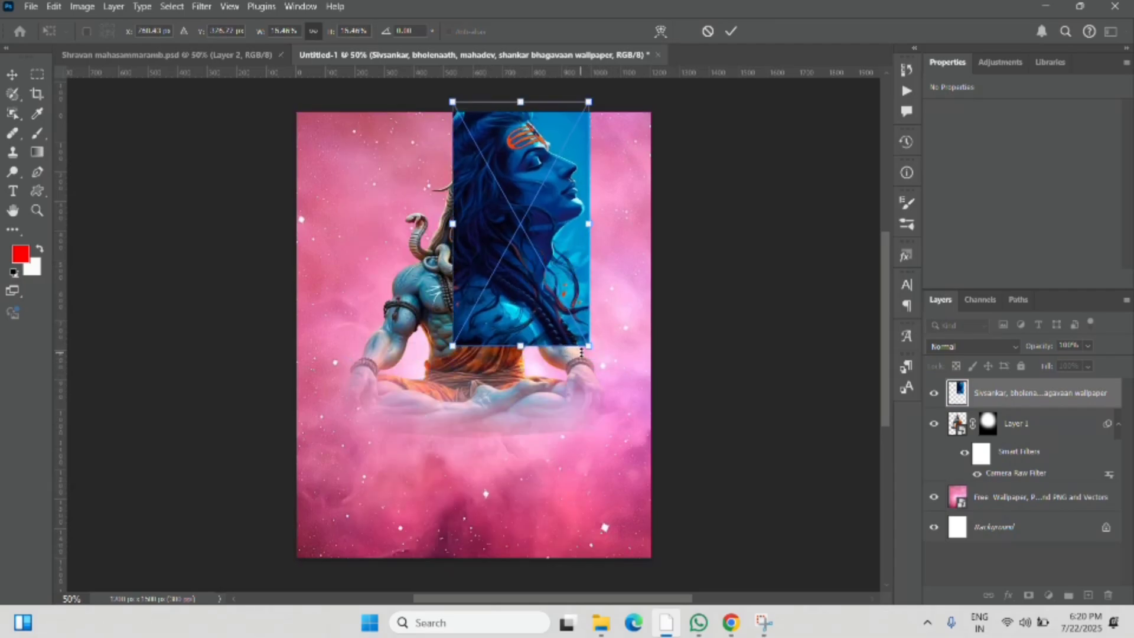
left_click_drag(589, 346, 649, 451)
left_click_drag(568, 412, 583, 424)
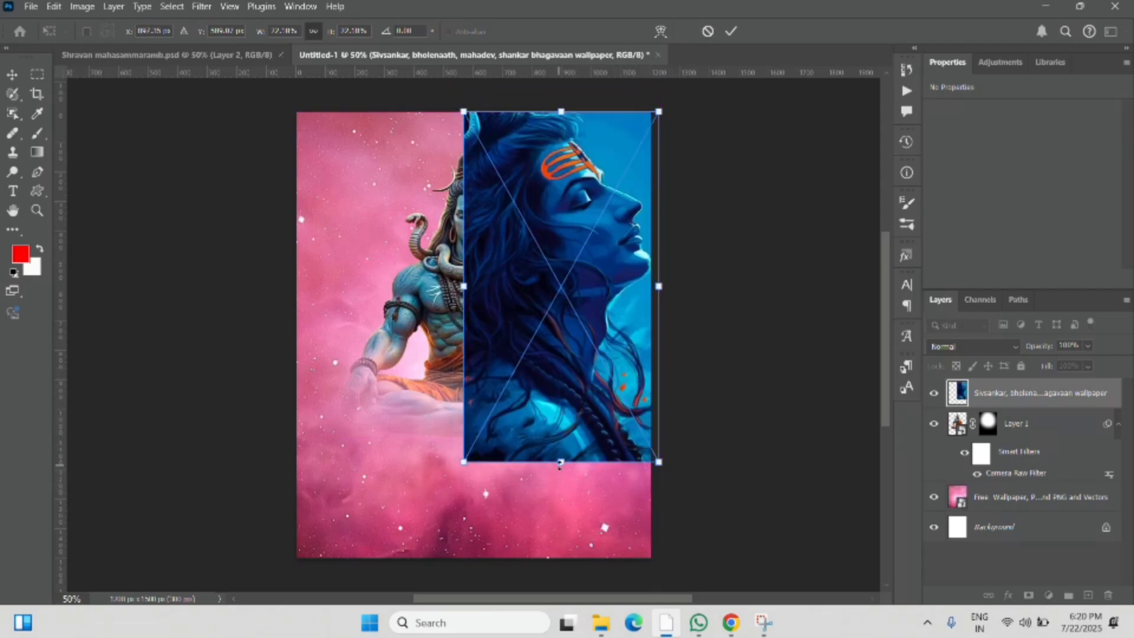
left_click_drag(560, 463, 560, 413)
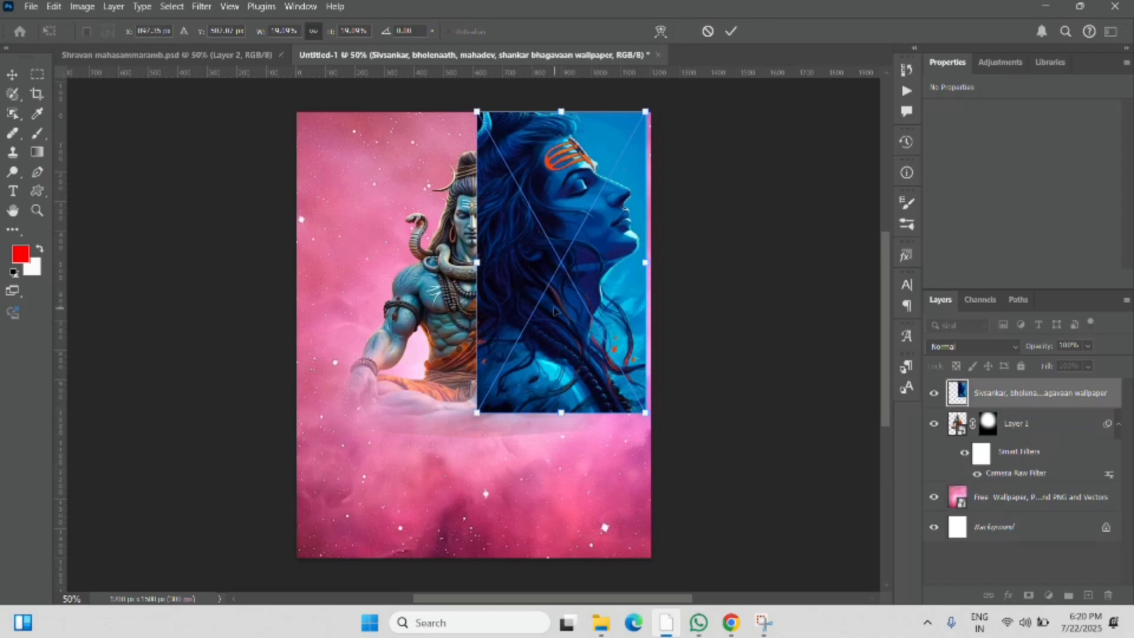
left_click_drag(554, 311, 553, 312)
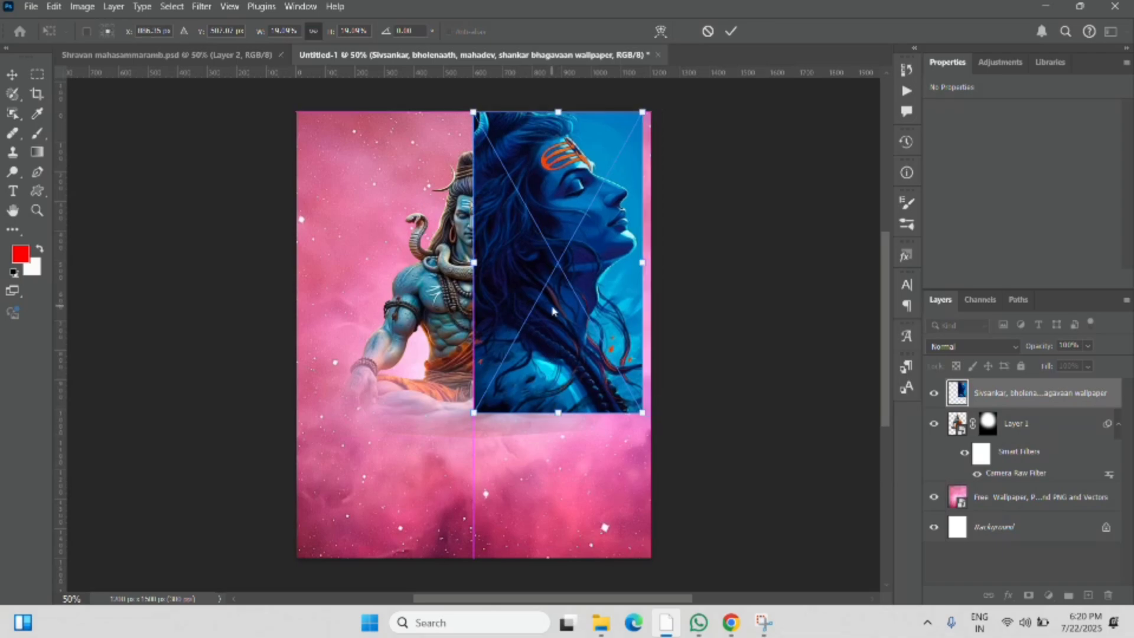
key("Return")
Move the blue wallpaper layer beneath the seated Shiva layer and set its blend mode to Soft Light.
left_click_drag(1044, 394, 1048, 479)
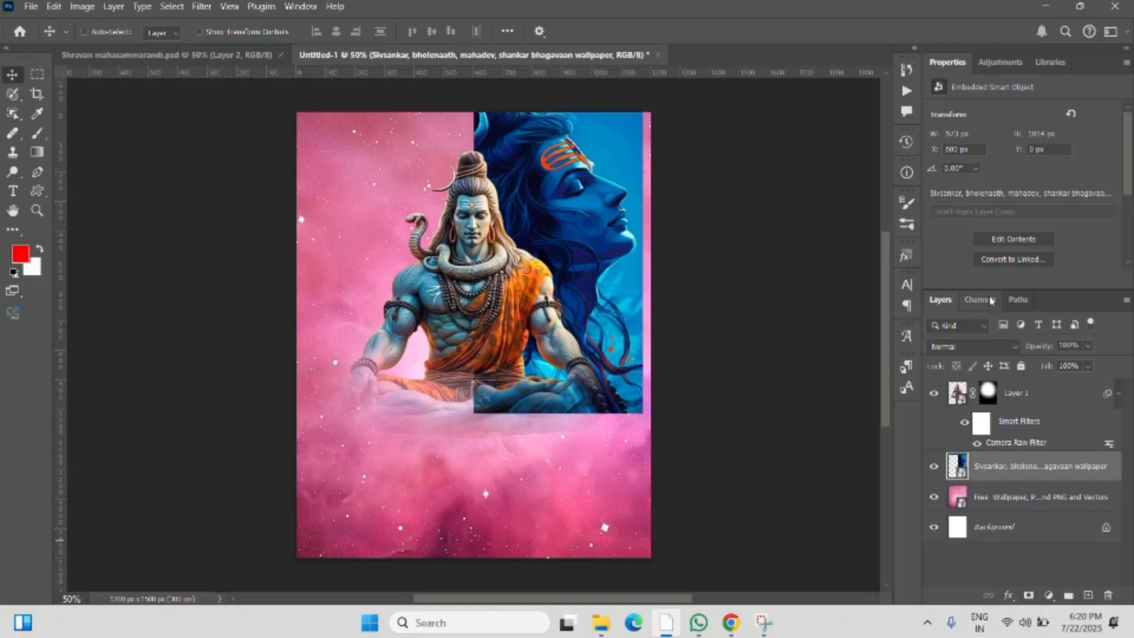
left_click(1013, 349)
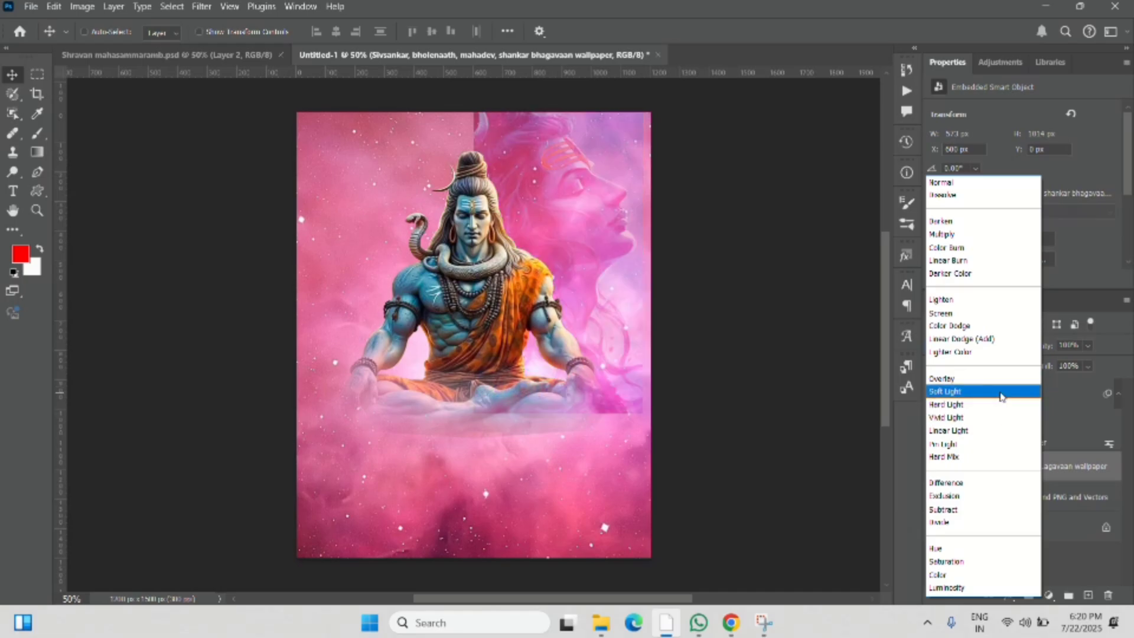
left_click(1000, 392)
Change the blue wallpaper layer's blend mode to Overlay, matching the wallpaper layer in Shravan mahasammaramb.psd.
left_click(167, 54)
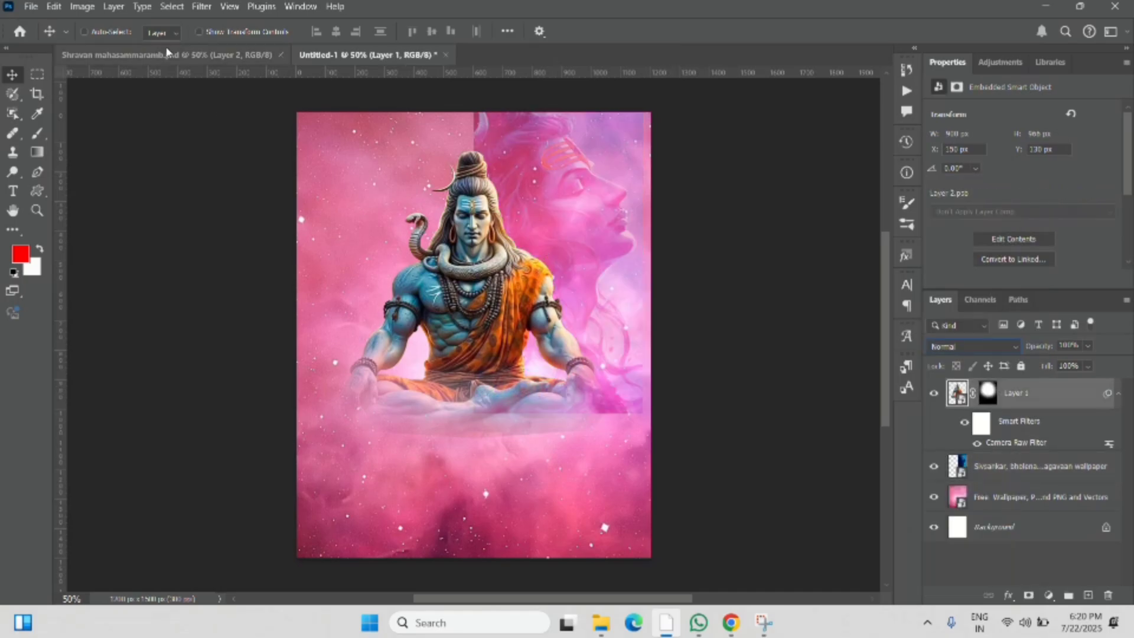
scroll(994, 483, "down", 3)
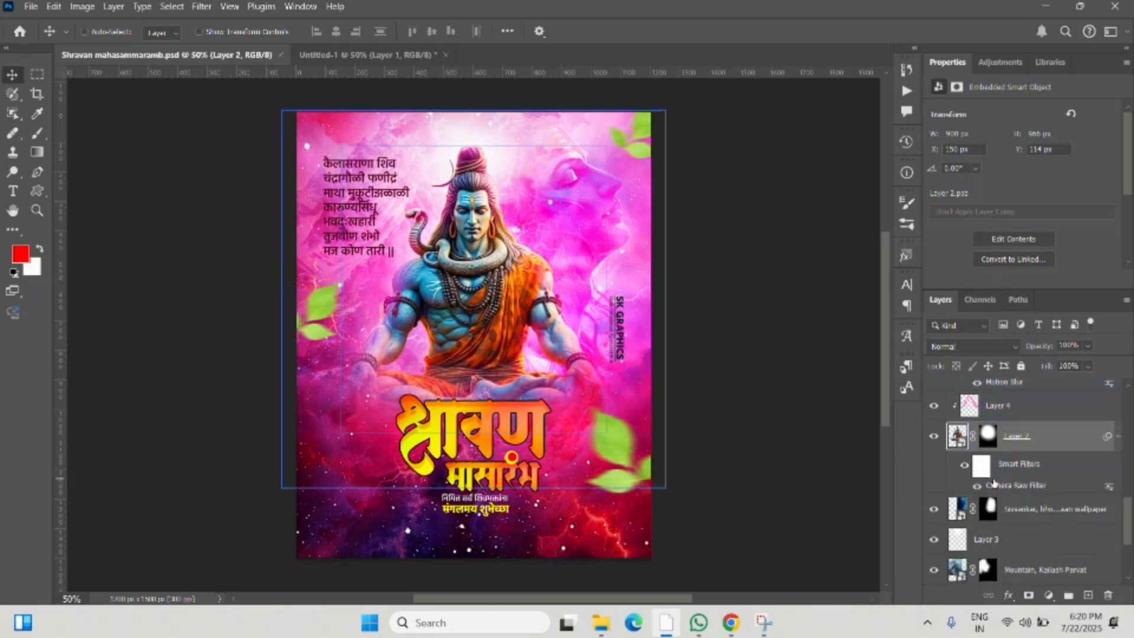
left_click(1007, 502)
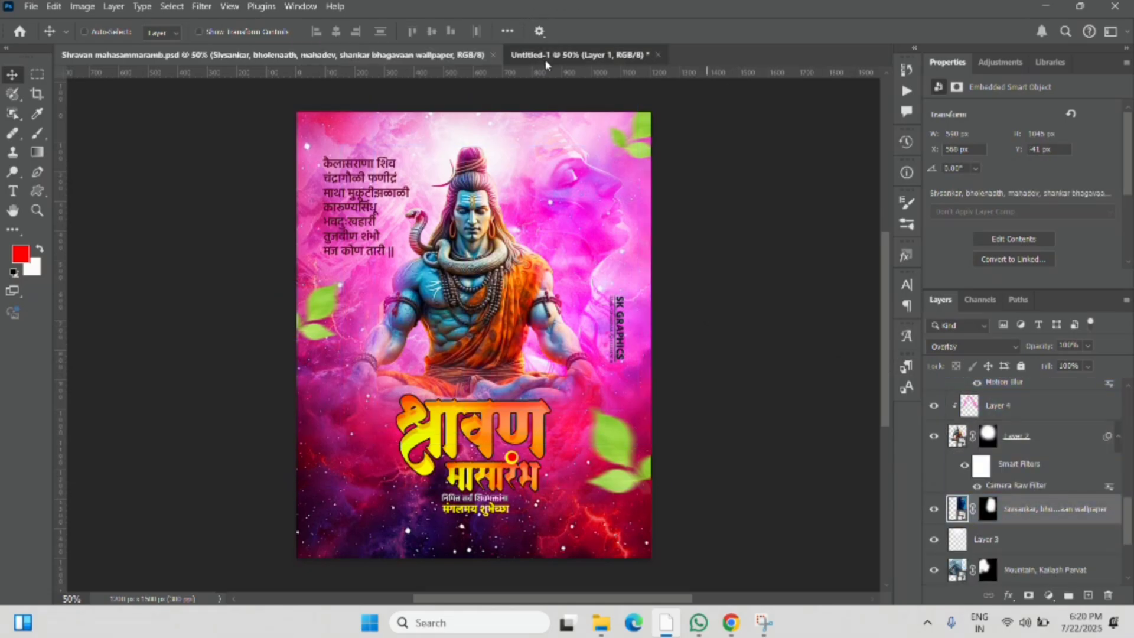
left_click(578, 55)
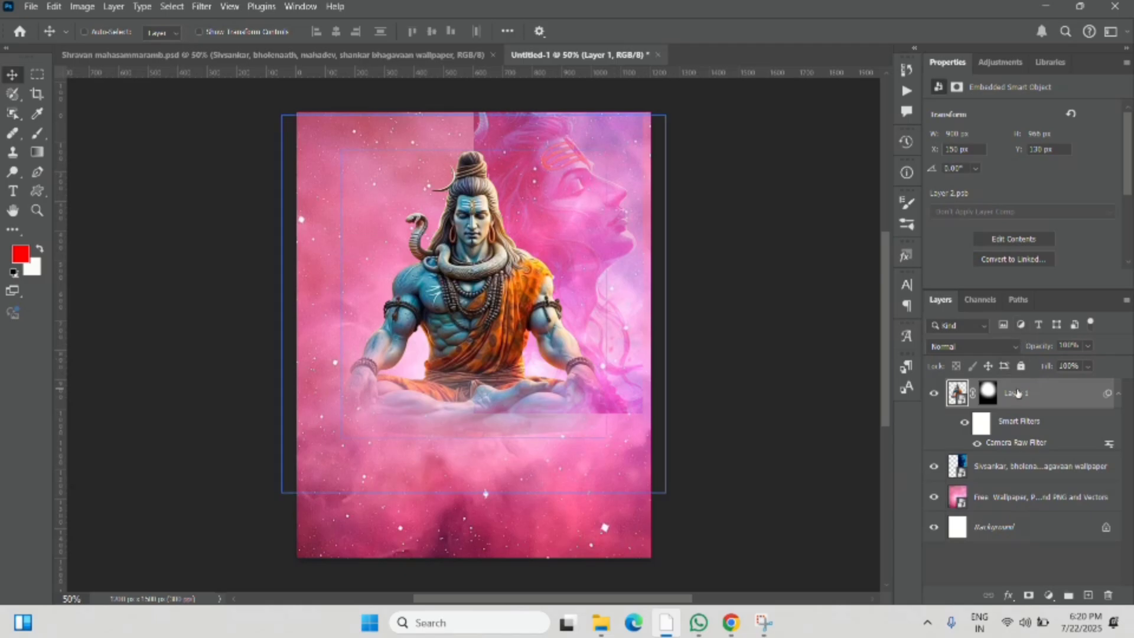
left_click(1013, 466)
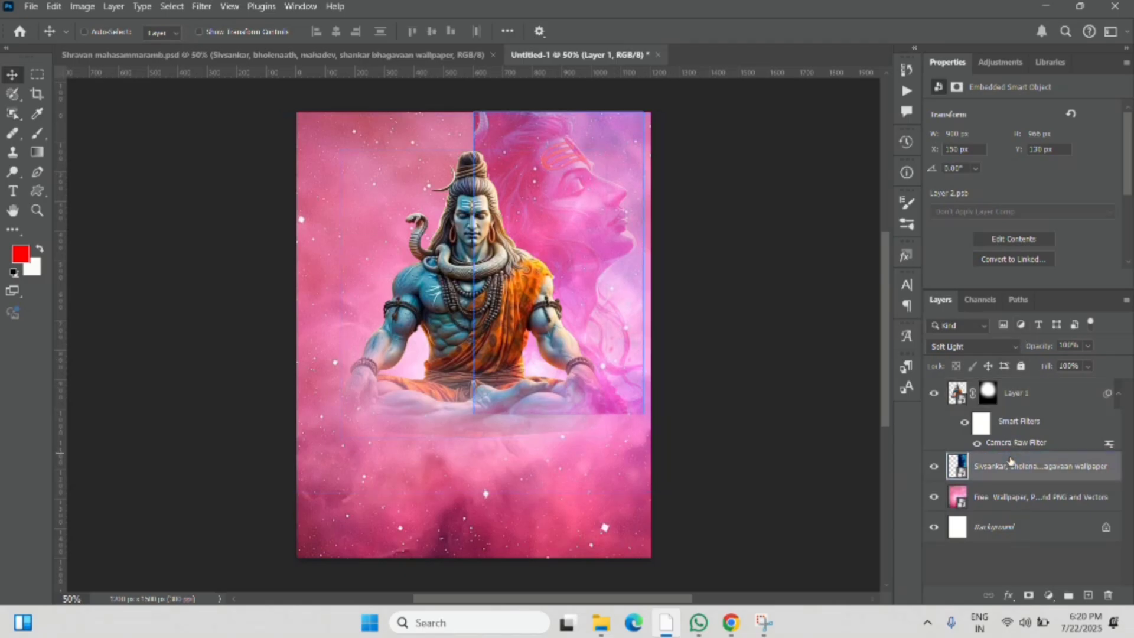
left_click(1014, 346)
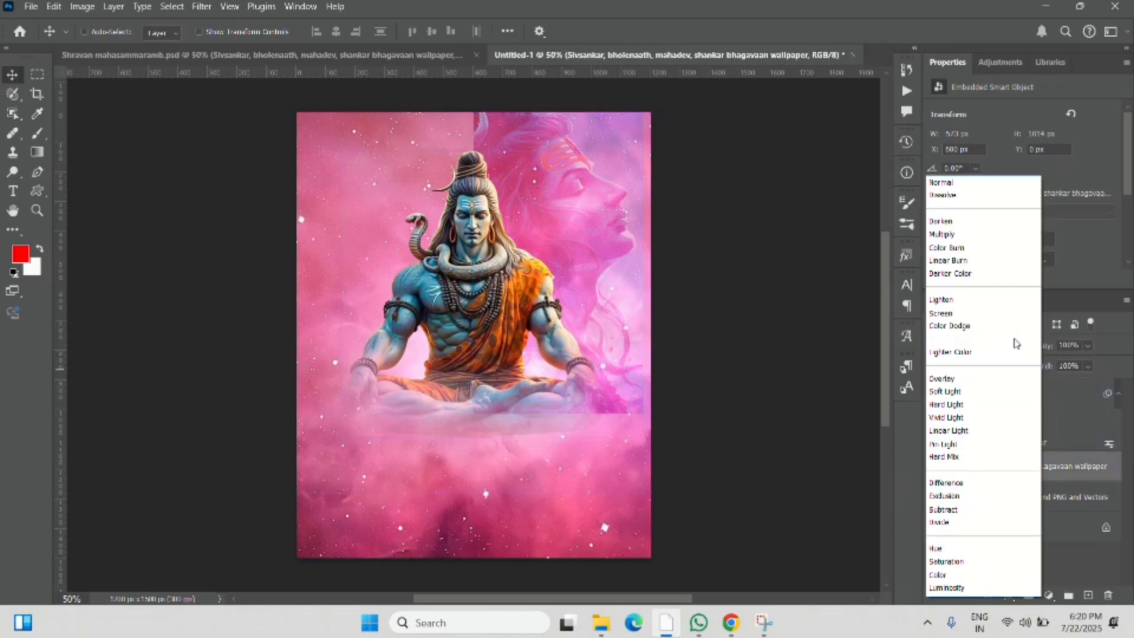
left_click(990, 383)
left_click(991, 385)
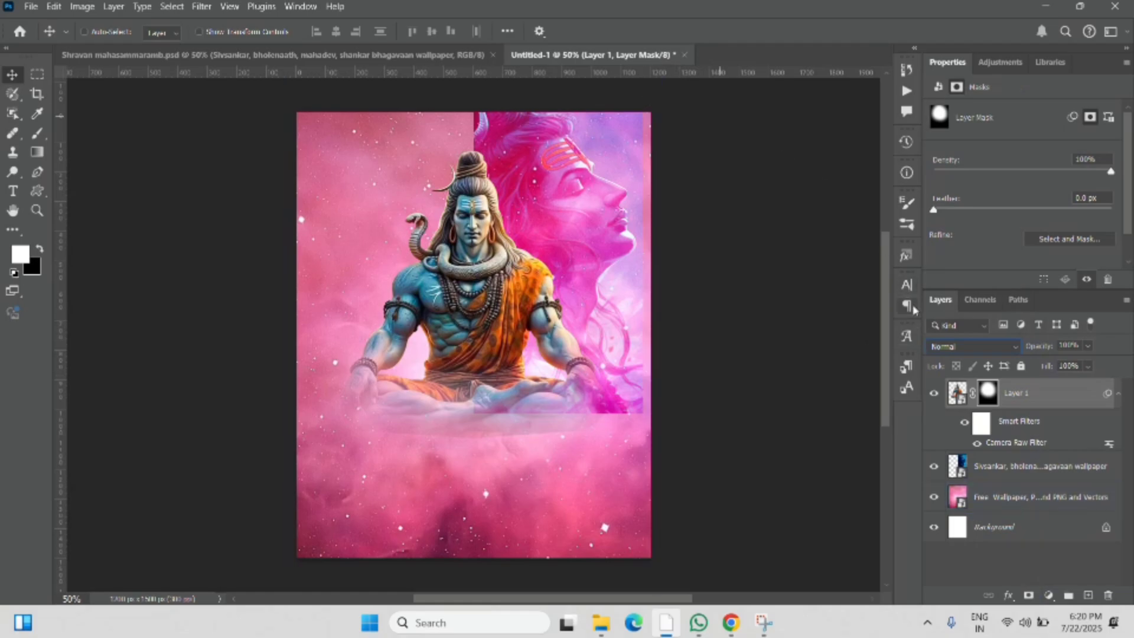
Add a black layer mask that hides the blue wallpaper layer and activate the Brush tool with white.
left_click(1002, 464)
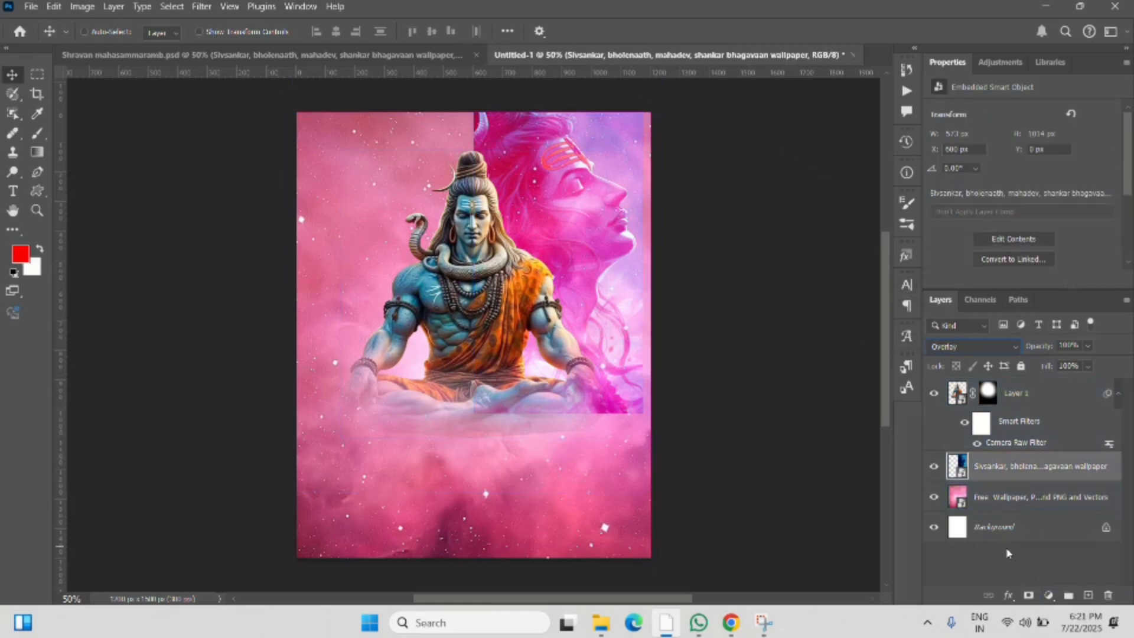
left_click(1029, 596, "alt")
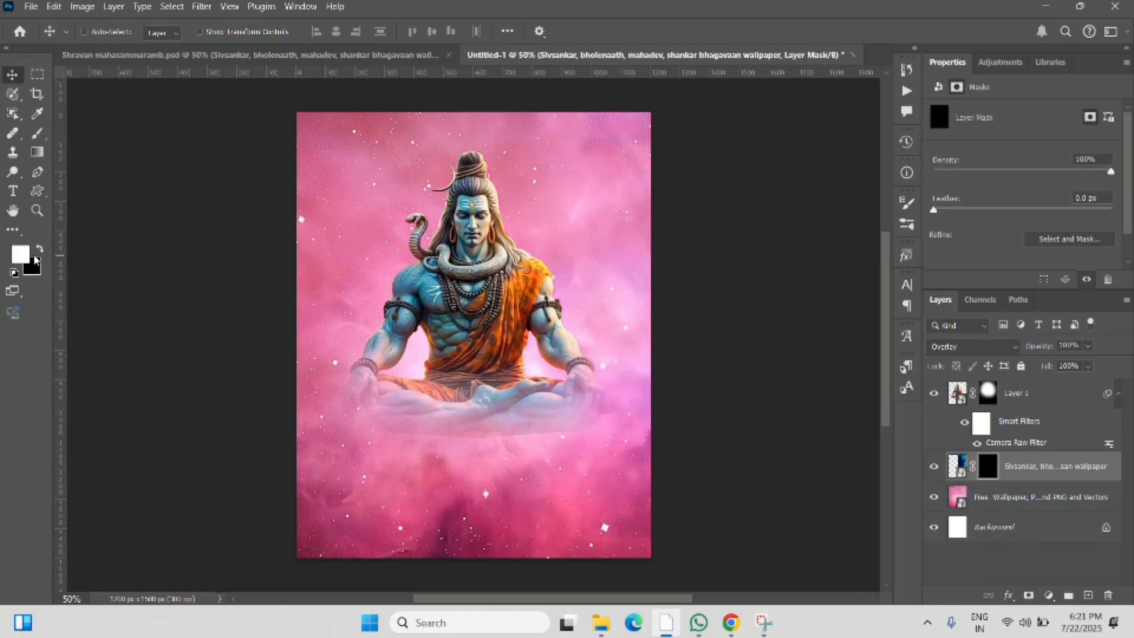
left_click(295, 232, "ctrl")
key("b")
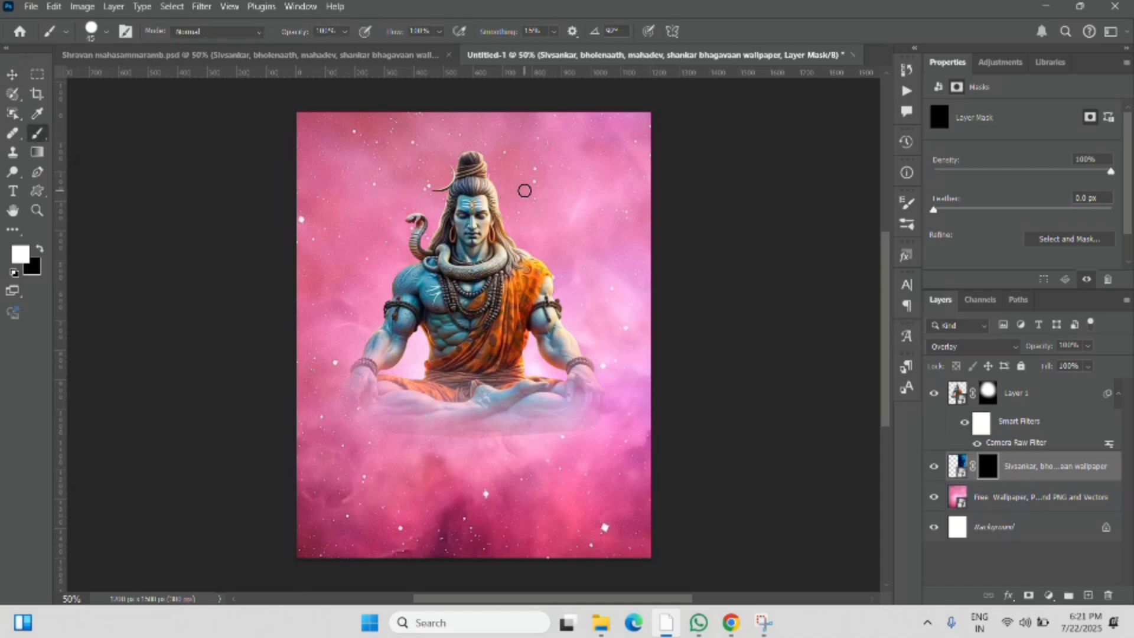
Enlarge the brush to 400 px, try a hard-edged dab on the mask over the large face, and undo it.
key("bracketright")
key("bracketright")
key("bracketright")
key("bracketright")
key("bracketright")
key("bracketright")
key("bracketright")
key("bracketright")
key("bracketright")
key("bracketright")
key("bracketright")
key("bracketright")
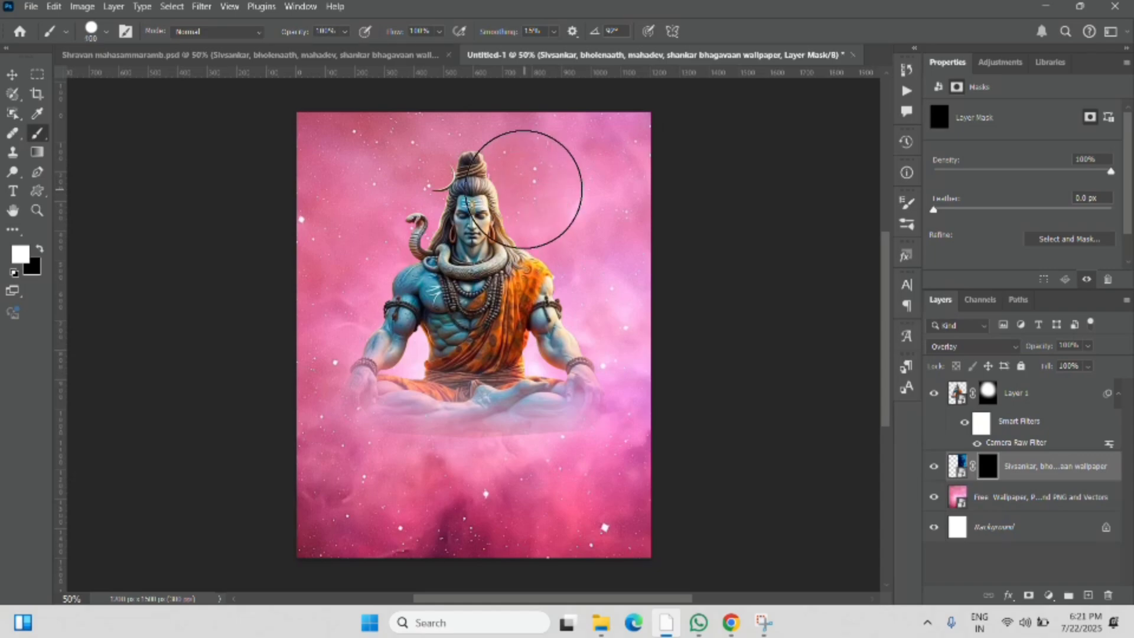
left_click(540, 179)
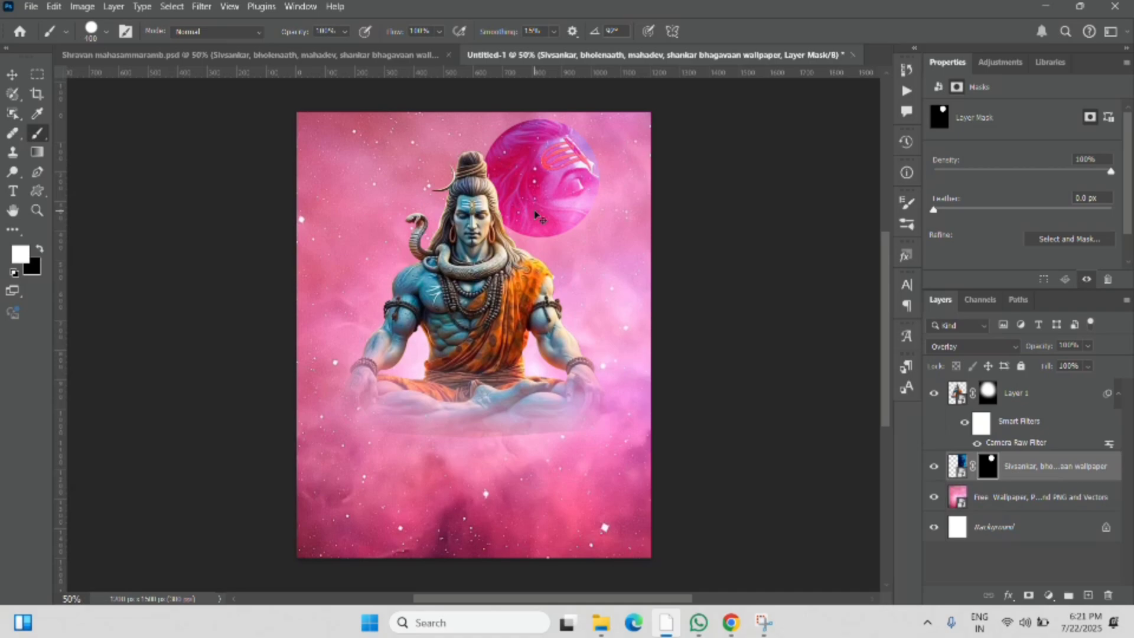
key("ctrl+z")
right_click(535, 211)
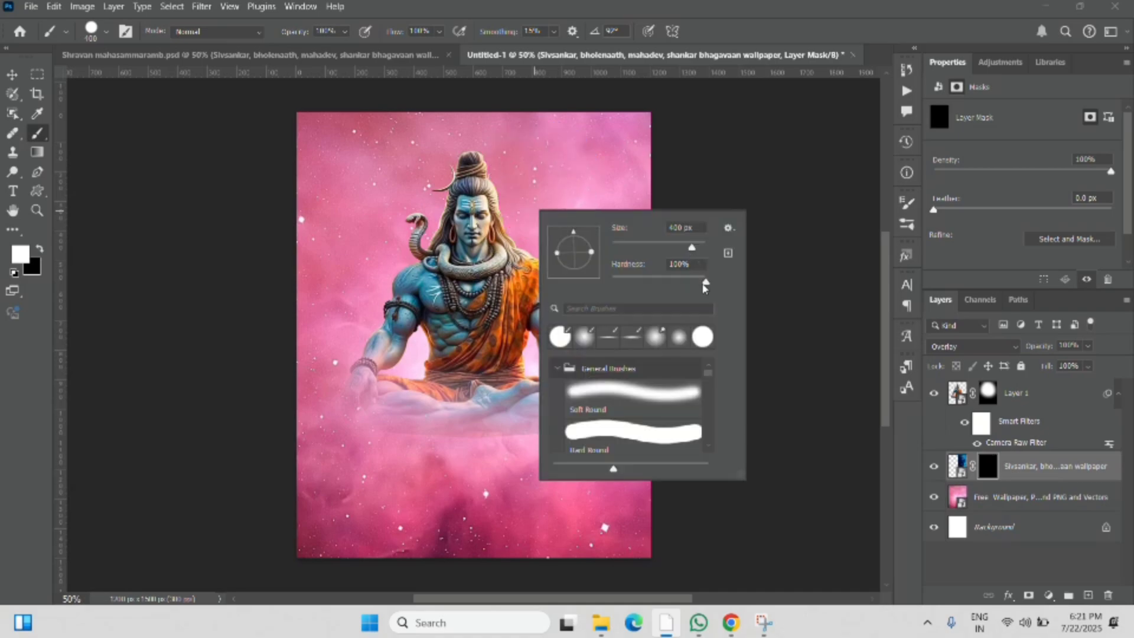
left_click_drag(703, 286, 590, 295)
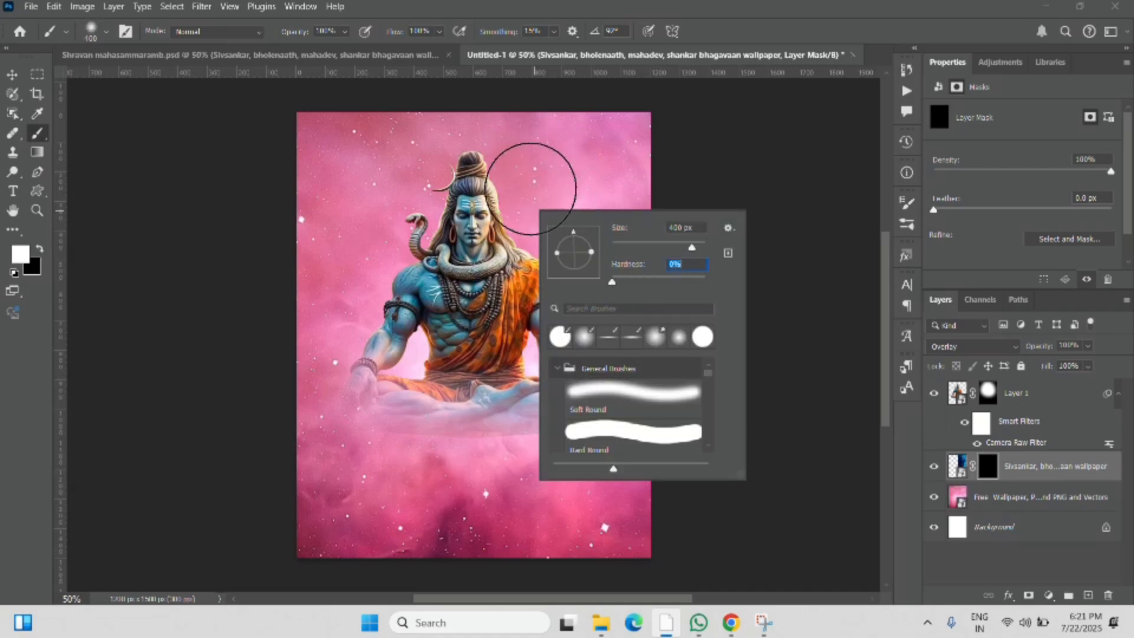
left_click(531, 190)
mouse_move(527, 164)
left_mouse_down()
mouse_move(539, 238)
mouse_move(586, 262)
mouse_move(568, 286)
mouse_move(586, 248)
mouse_move(578, 219)
mouse_move(532, 255)
mouse_move(610, 186)
mouse_move(569, 225)
mouse_move(577, 199)
mouse_move(541, 314)
mouse_move(574, 355)
mouse_move(596, 353)
mouse_move(515, 356)
left_mouse_up()
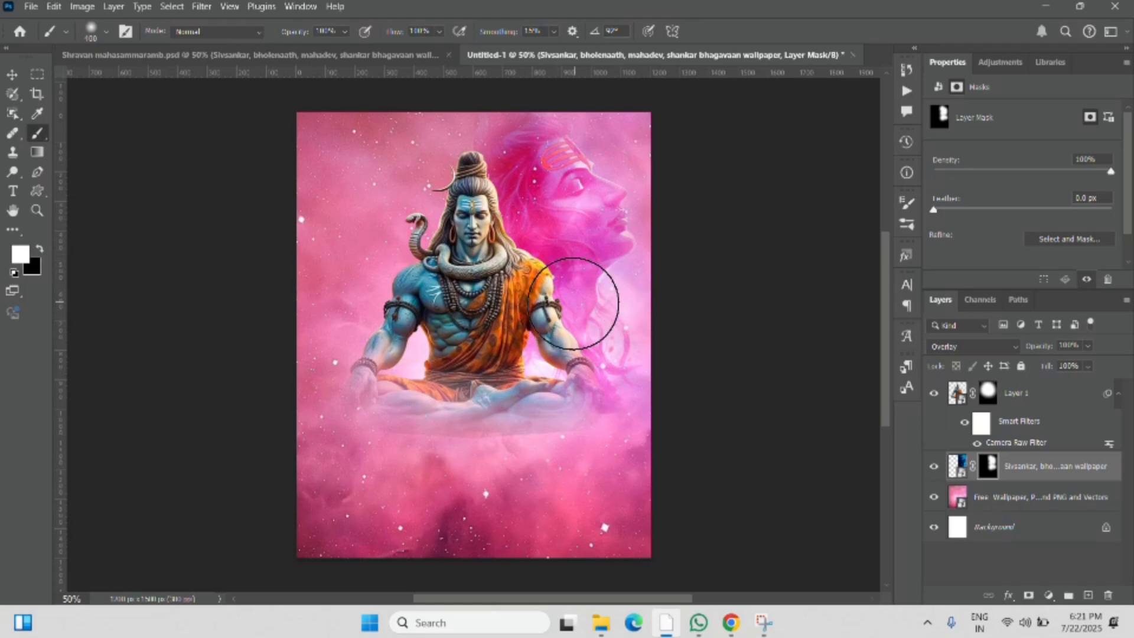
left_click_drag(605, 340, 627, 379)
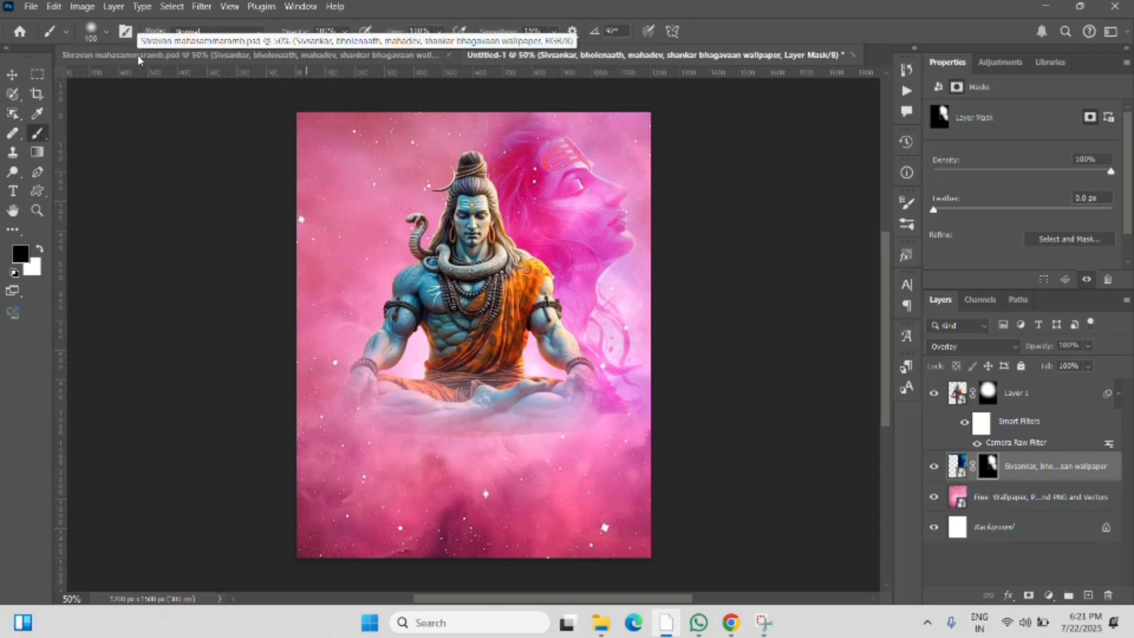
left_click(12, 75)
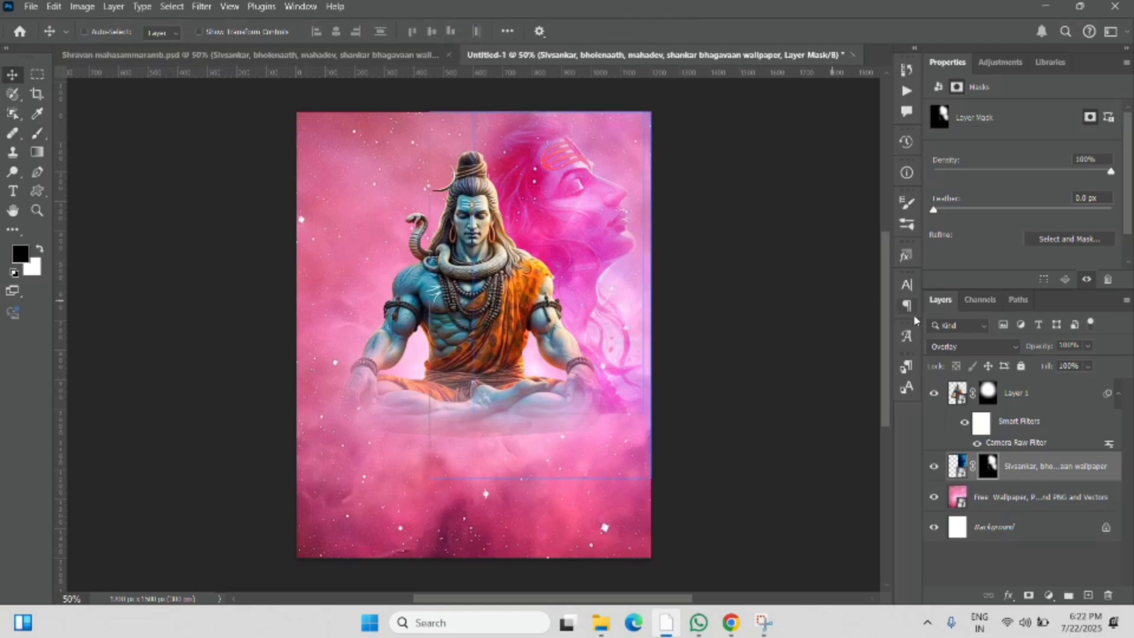
left_click(1004, 400)
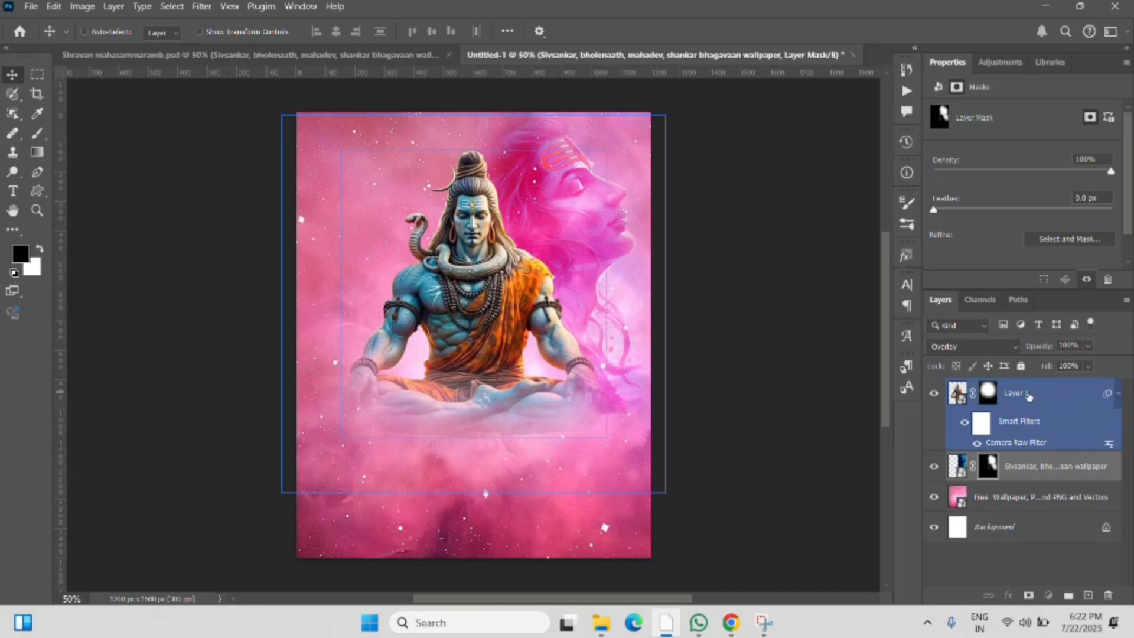
double_click(1028, 396)
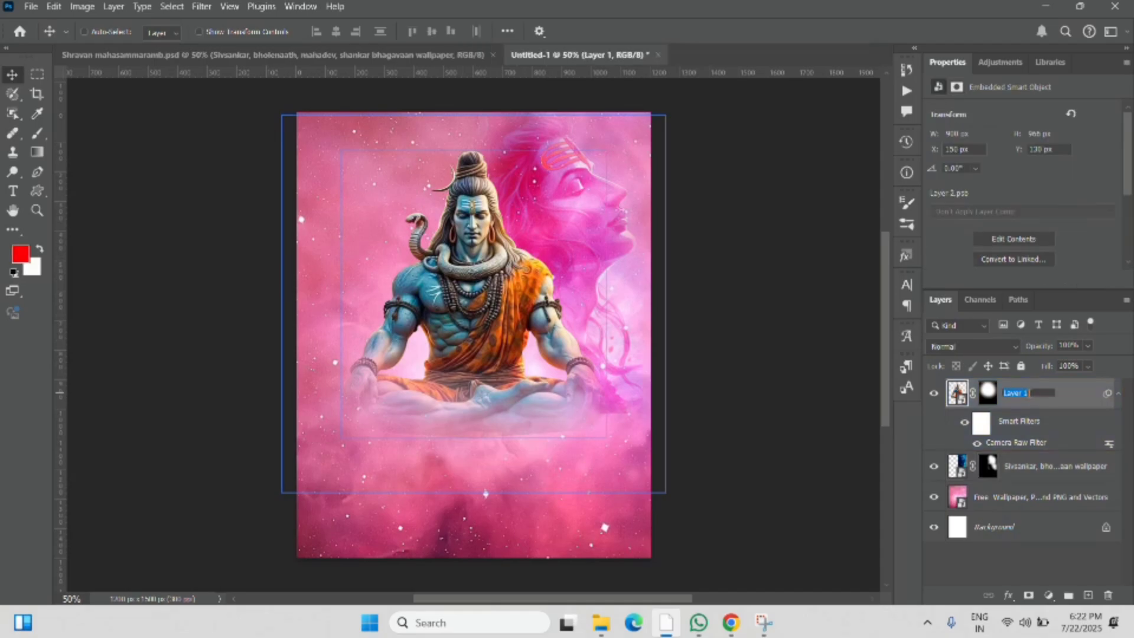
left_click(1086, 404)
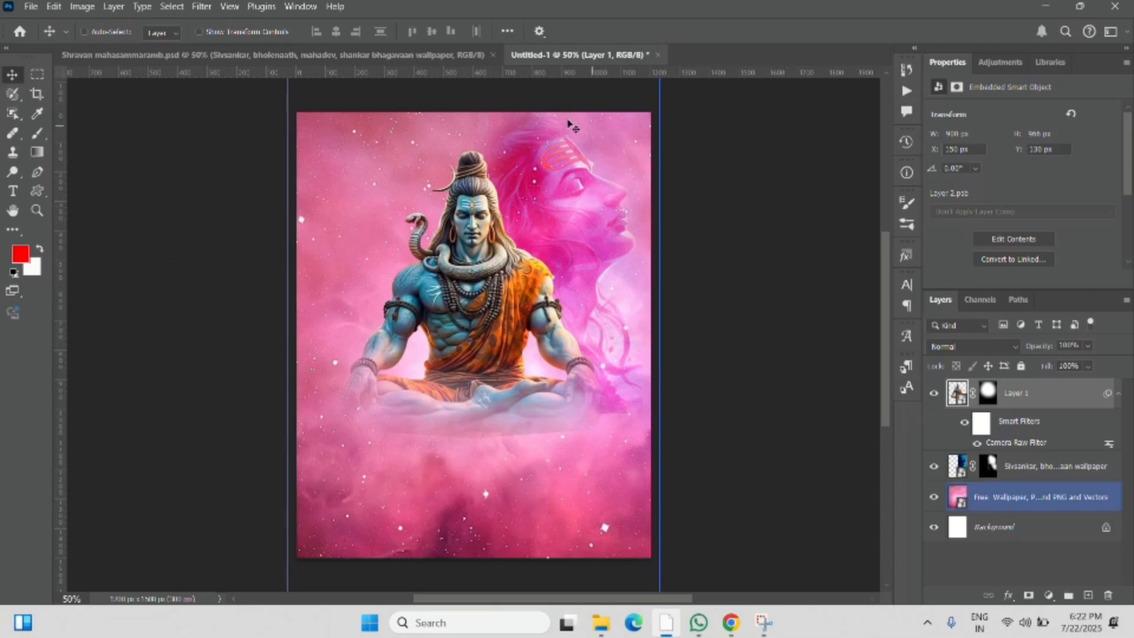
Copy the pink glow Layer 4 from Shravan mahasammaramb.psd, try it over the seated Shiva, and delete the copy.
left_click(357, 57)
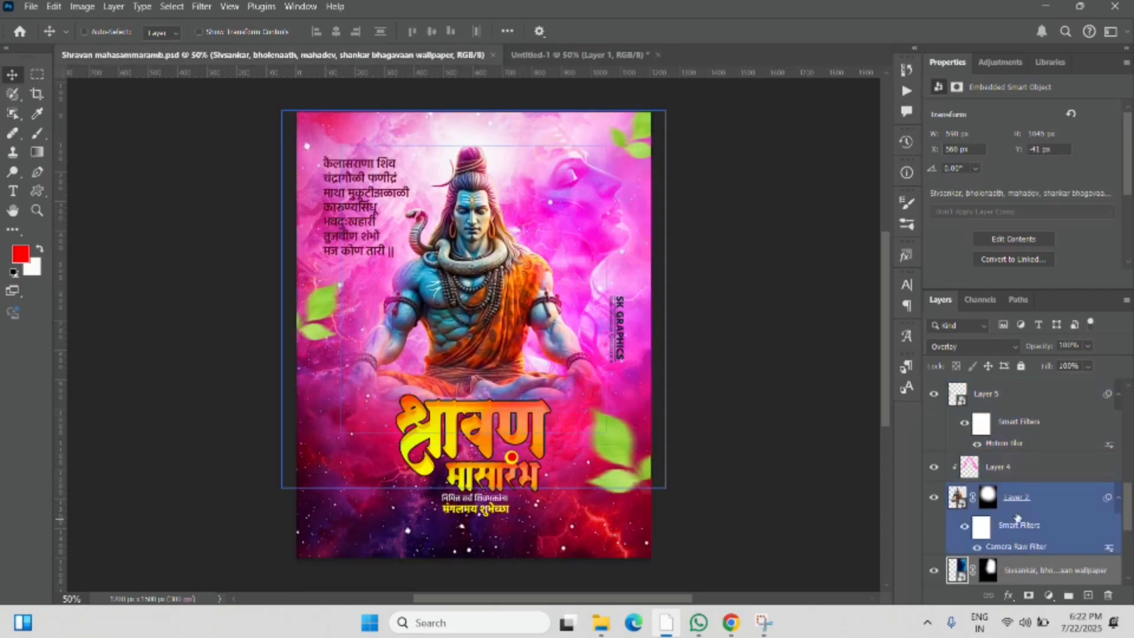
left_click(1003, 457)
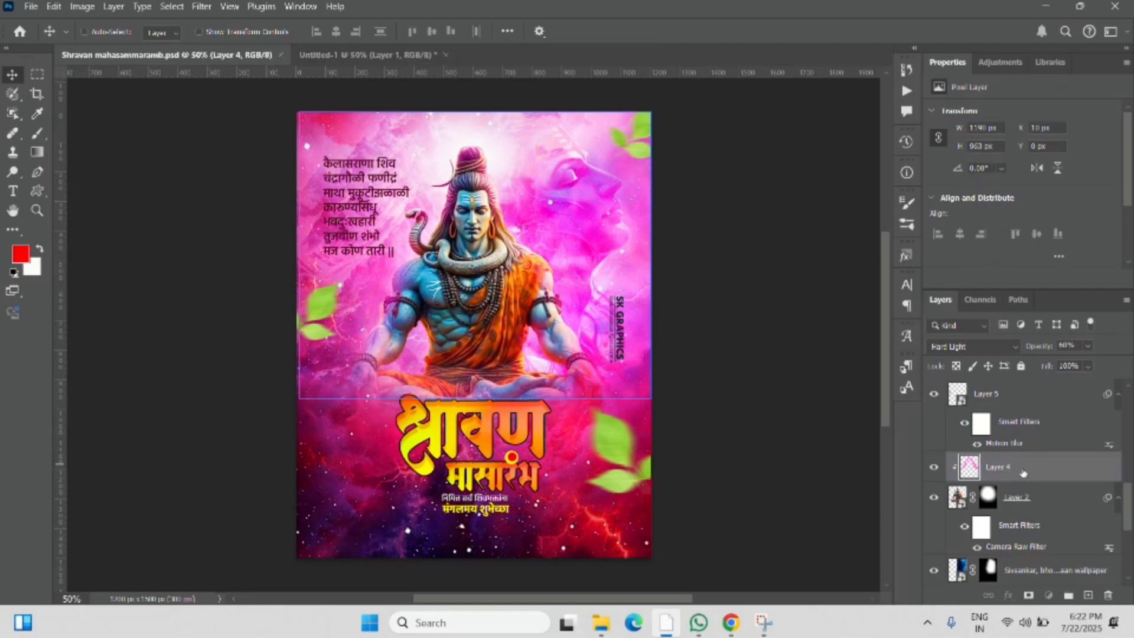
left_click_drag(1002, 465, 549, 295)
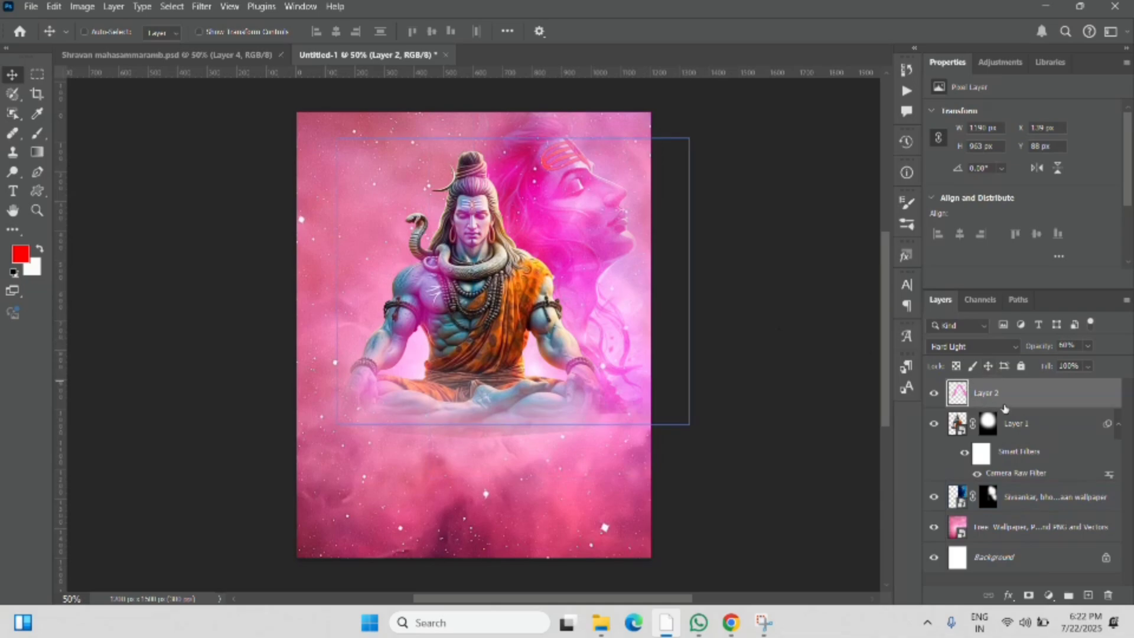
left_click(200, 32)
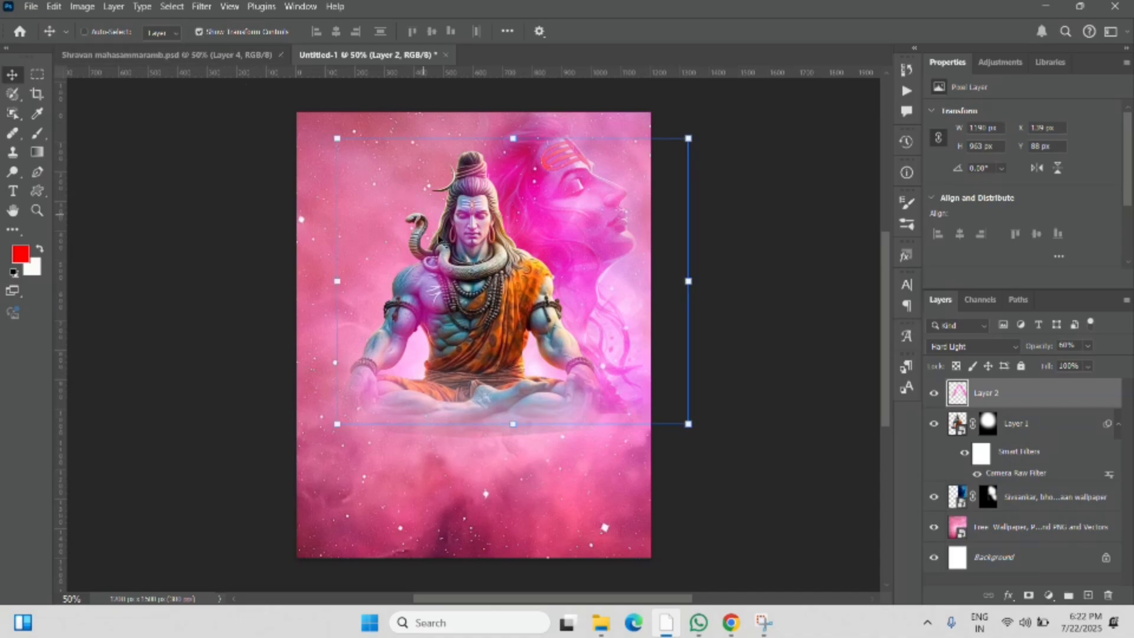
left_click_drag(544, 266, 498, 255)
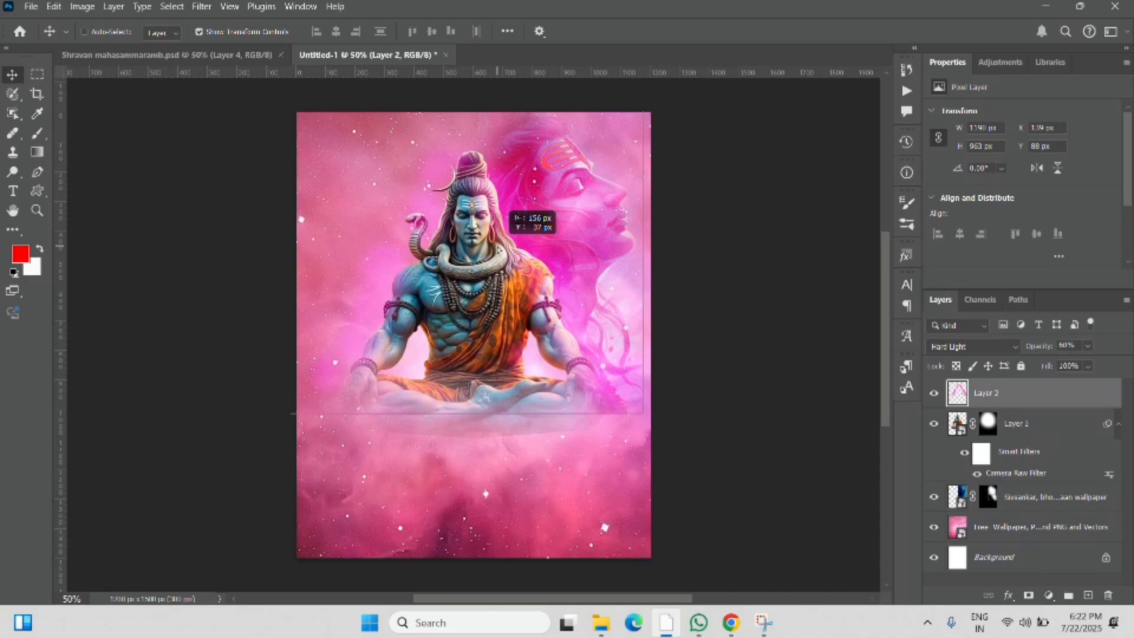
mouse_move(498, 255)
left_mouse_down()
mouse_move(537, 264)
mouse_move(505, 248)
left_mouse_up()
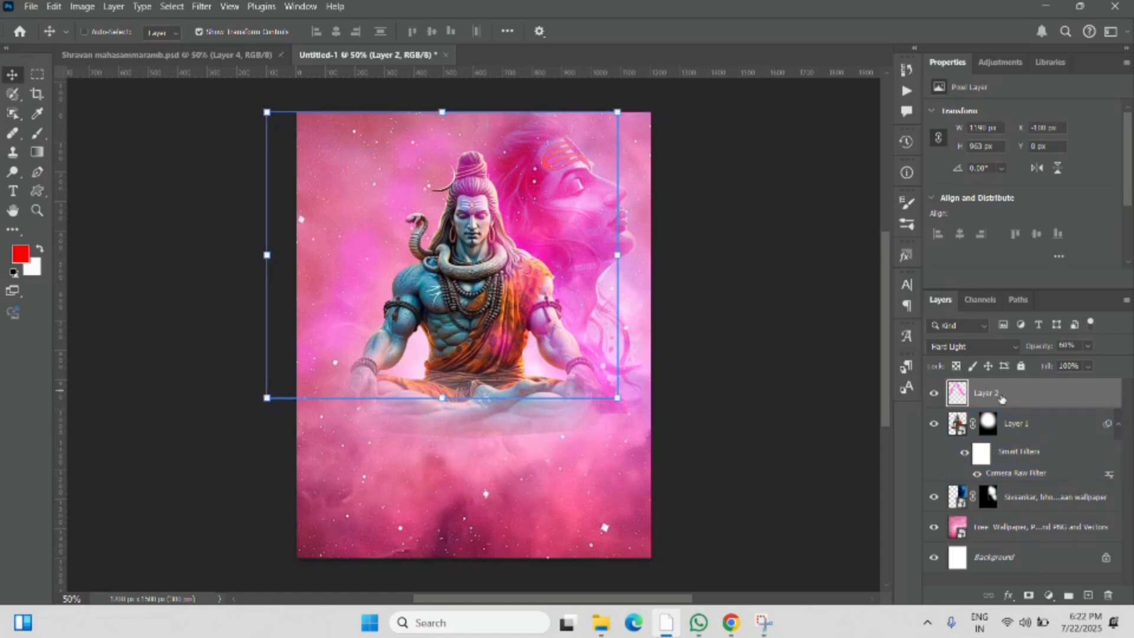
left_click_drag(1002, 399, 1106, 592)
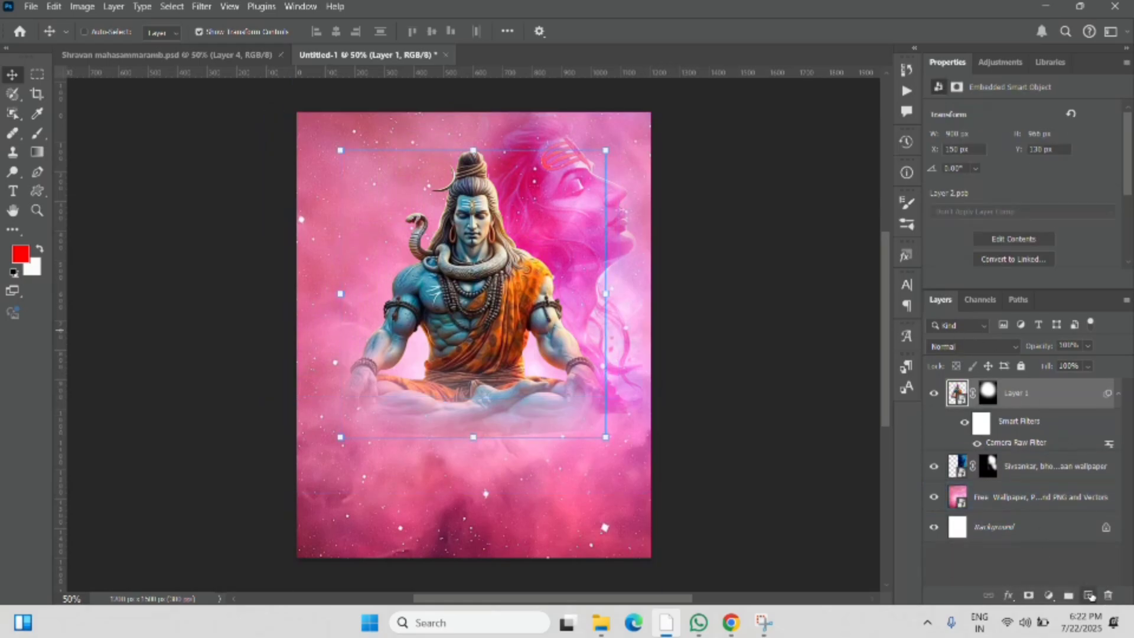
Create an empty layer above the seated Shiva and clip it to the Shiva layer.
left_click(1088, 595)
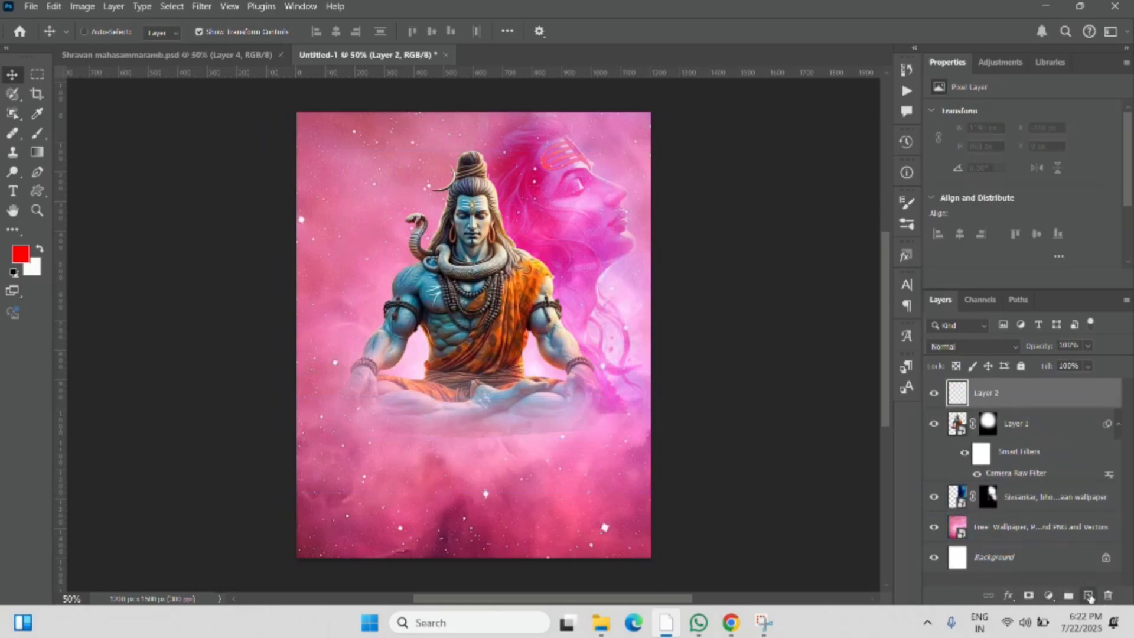
right_click(1016, 392)
left_click(1021, 329)
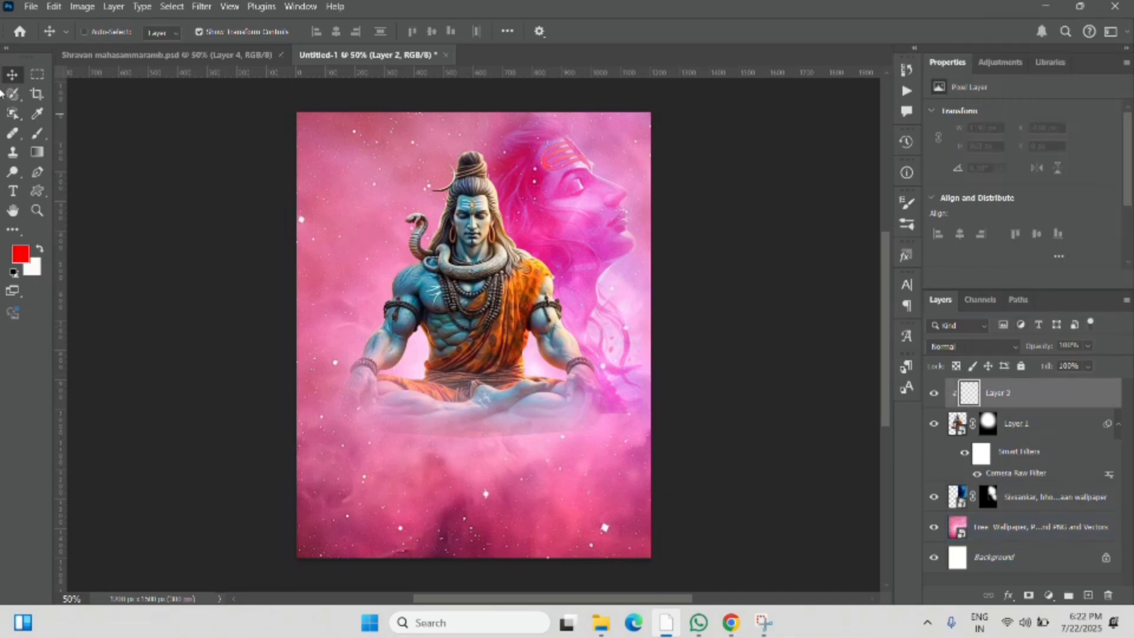
Set up a soft brush at about 161 px and change the foreground color to the pink ec58d7.
left_click(37, 135)
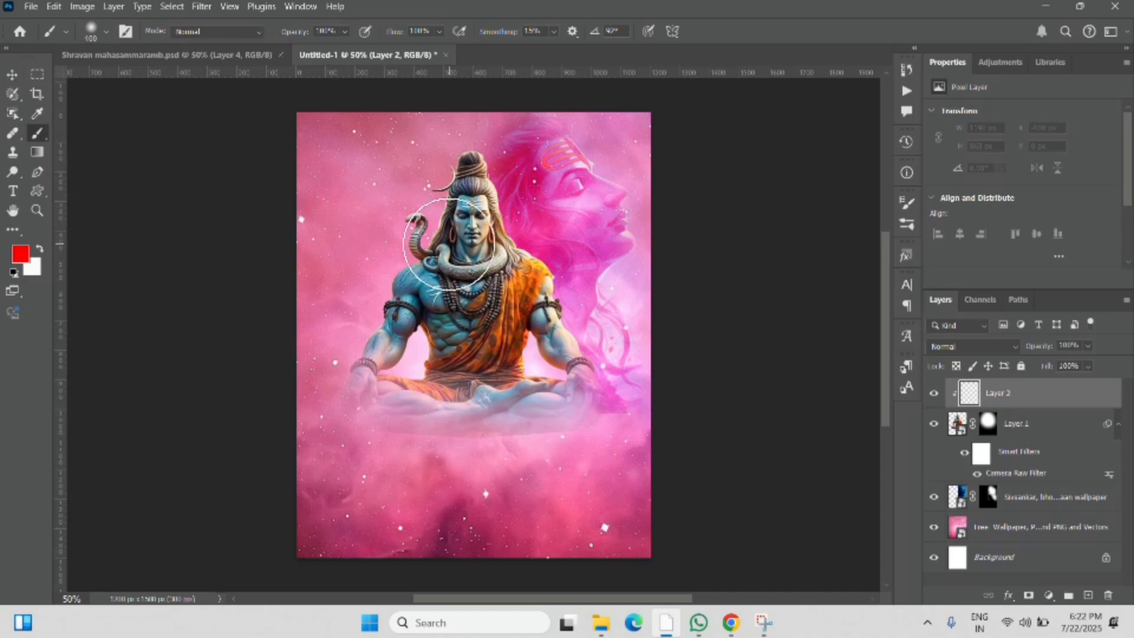
right_click(456, 238)
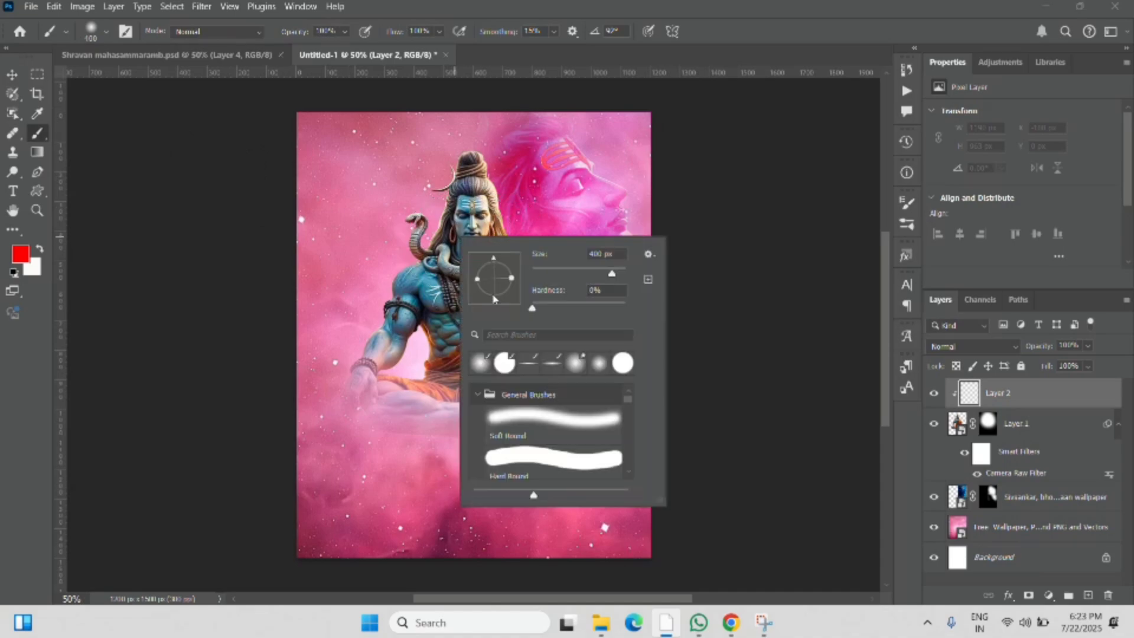
left_click_drag(578, 267, 590, 271)
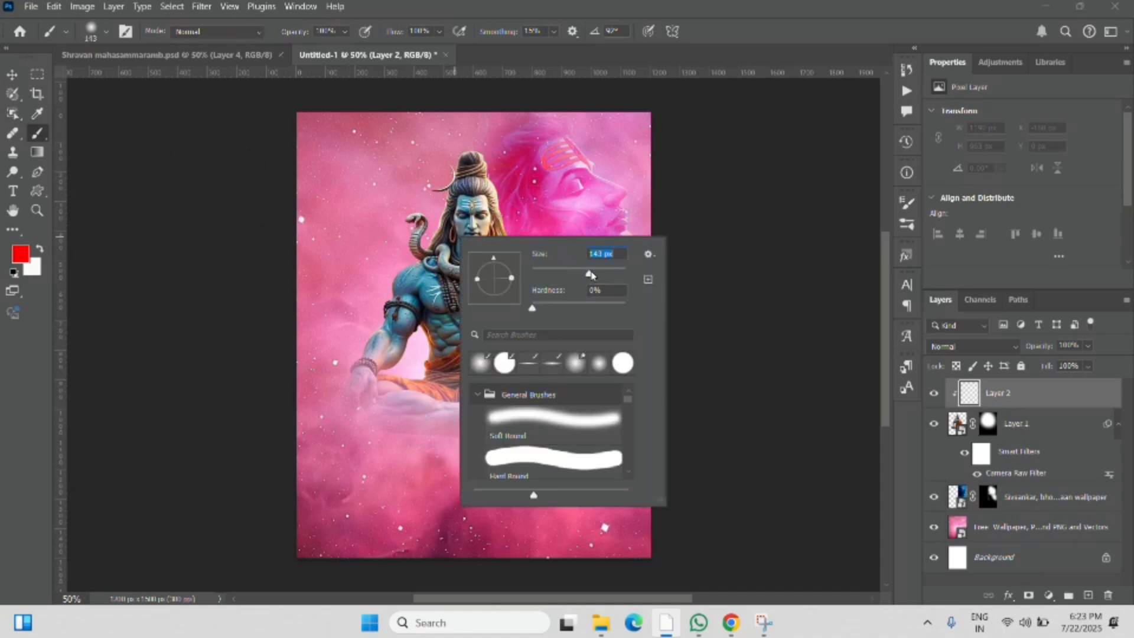
left_click(692, 216)
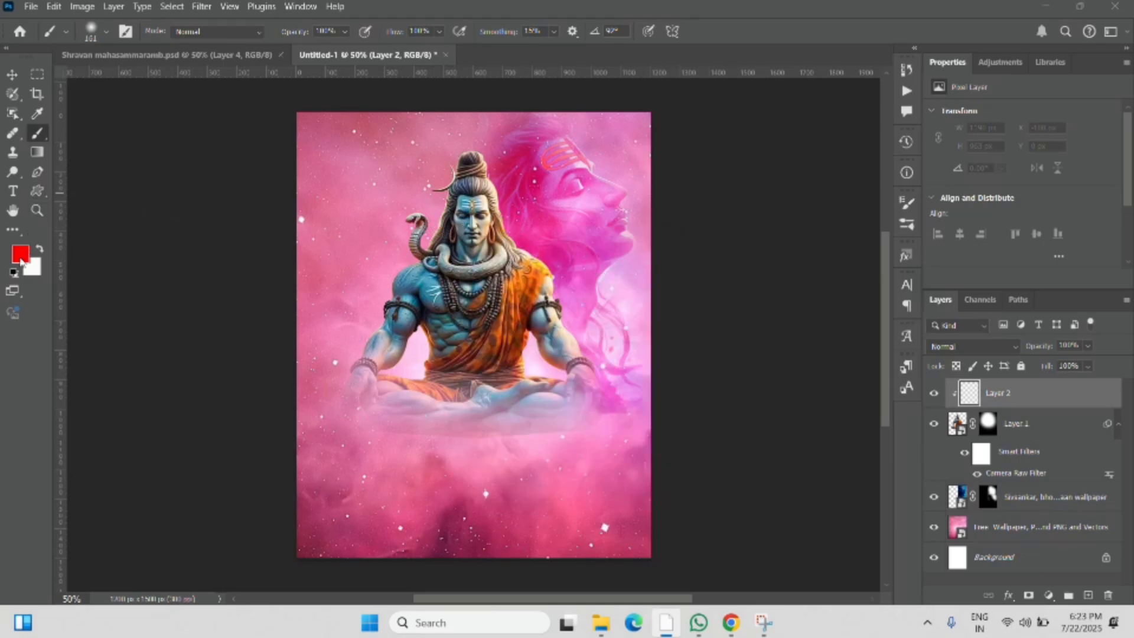
left_click(20, 255)
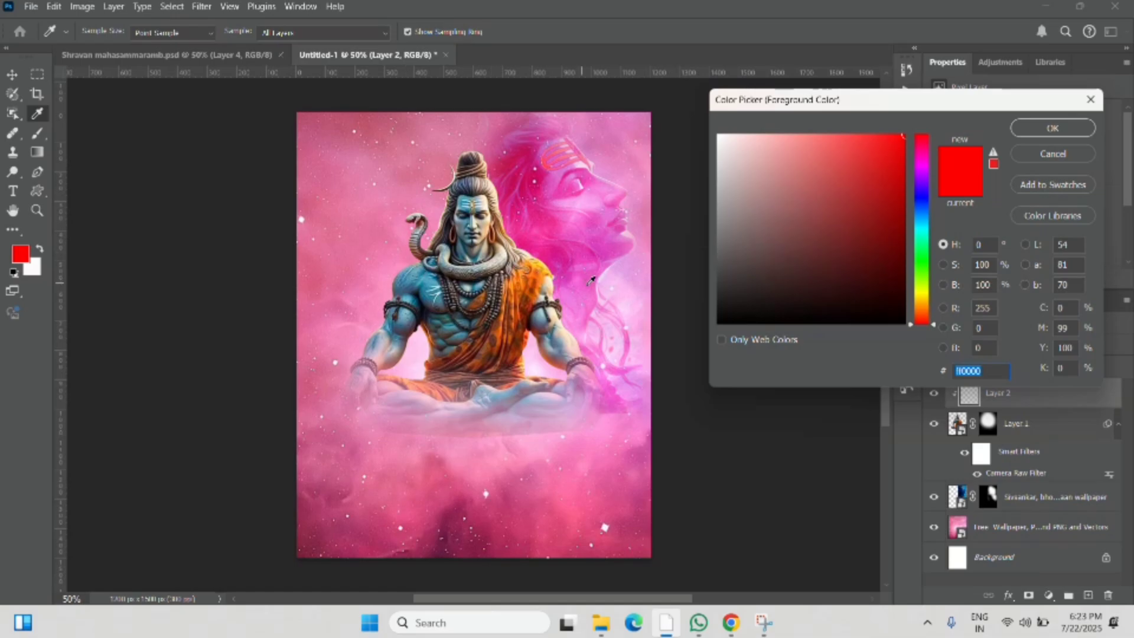
left_click(570, 294)
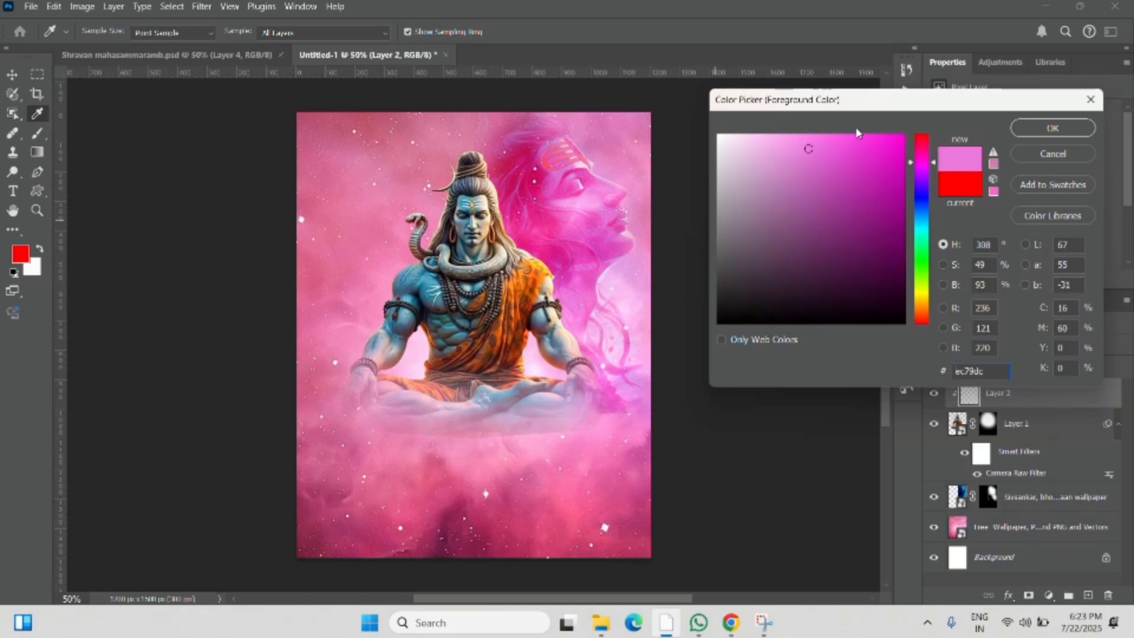
left_click(833, 148)
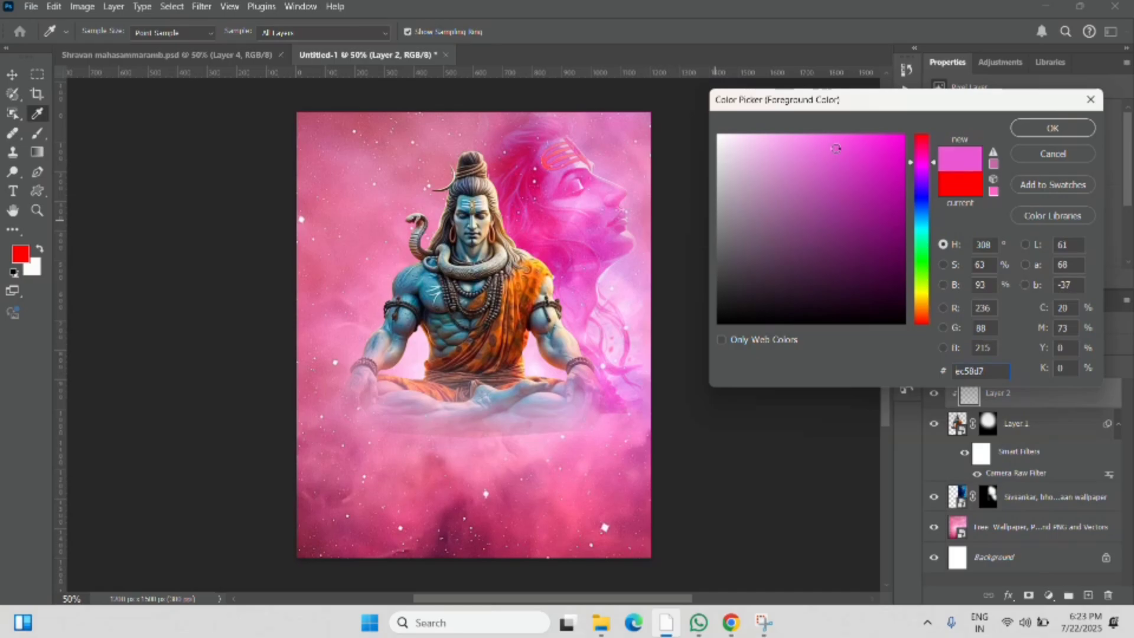
left_click(1027, 130)
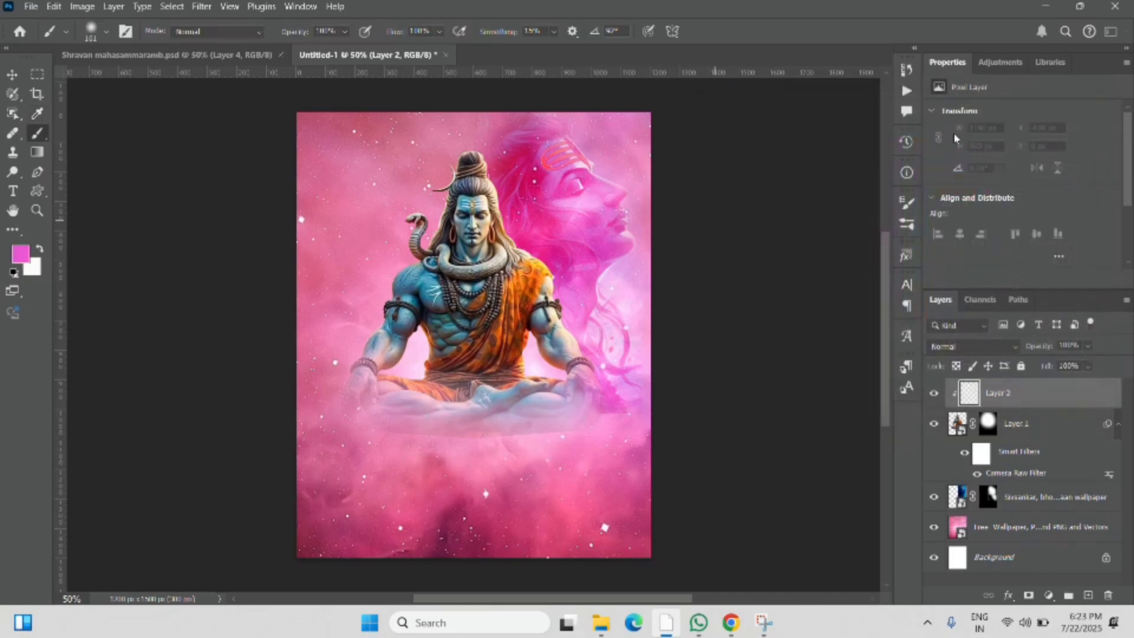
Paint pink rim light on the clipped layer along Shiva's hair, body, arms and snake, reducing the brush to 100 px after the first stroke.
mouse_move(479, 146)
left_mouse_down()
mouse_move(488, 118)
mouse_move(481, 126)
mouse_move(535, 247)
mouse_move(570, 266)
mouse_move(558, 277)
mouse_move(567, 323)
mouse_move(562, 309)
mouse_move(614, 367)
mouse_move(600, 352)
mouse_move(584, 370)
mouse_move(525, 355)
left_mouse_up()
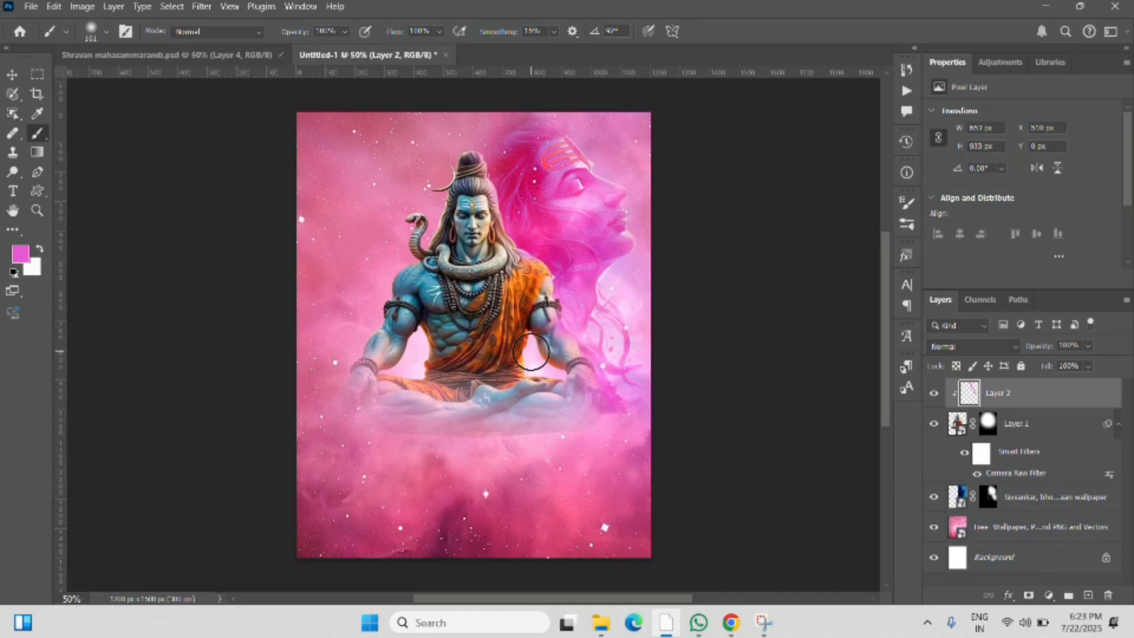
key("bracketleft")
key("bracketleft")
key("bracketleft")
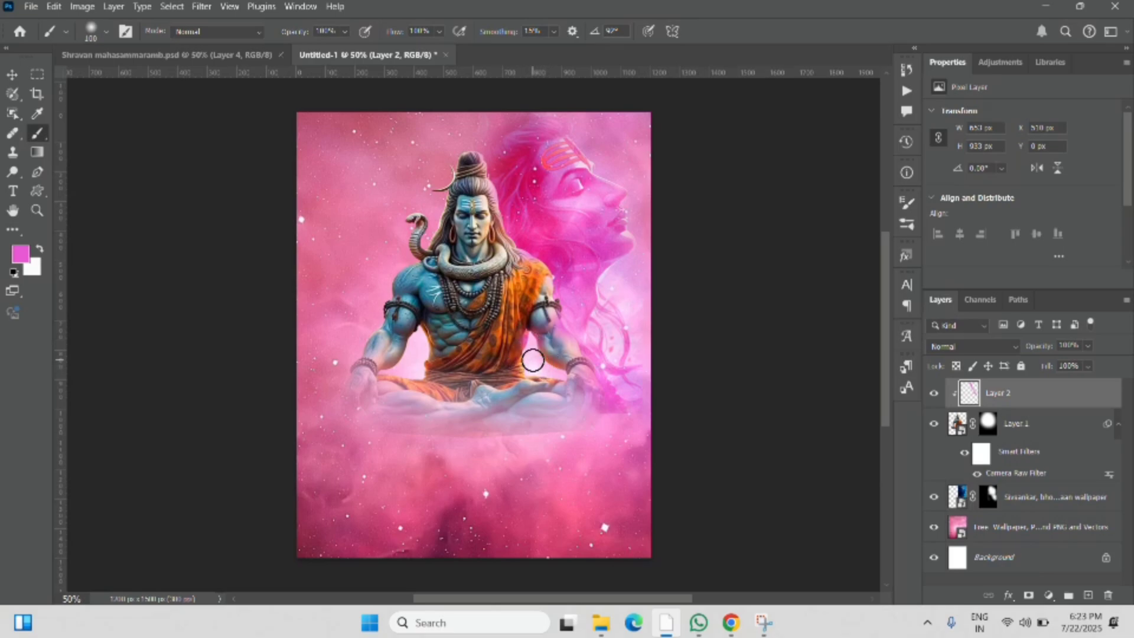
left_click_drag(547, 370, 539, 375)
mouse_move(424, 337)
left_mouse_down()
mouse_move(429, 328)
mouse_move(400, 349)
mouse_move(422, 381)
mouse_move(429, 361)
left_mouse_up()
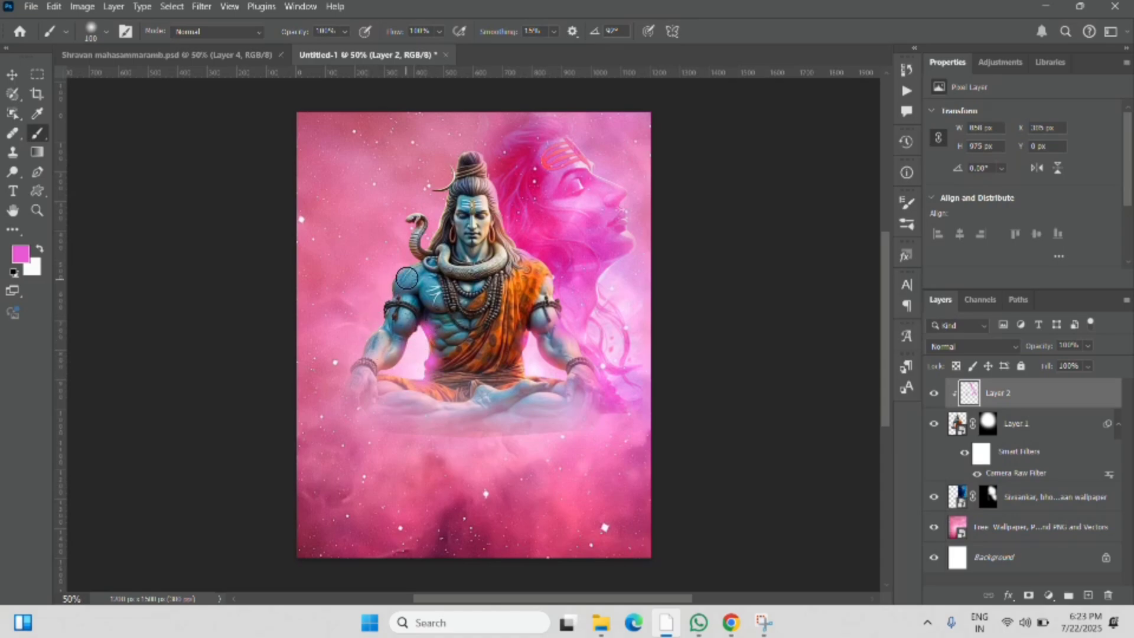
mouse_move(405, 255)
left_mouse_down()
mouse_move(378, 292)
mouse_move(388, 301)
mouse_move(417, 258)
mouse_move(381, 262)
mouse_move(408, 256)
mouse_move(373, 275)
mouse_move(411, 262)
mouse_move(399, 256)
mouse_move(350, 328)
mouse_move(373, 317)
left_mouse_up()
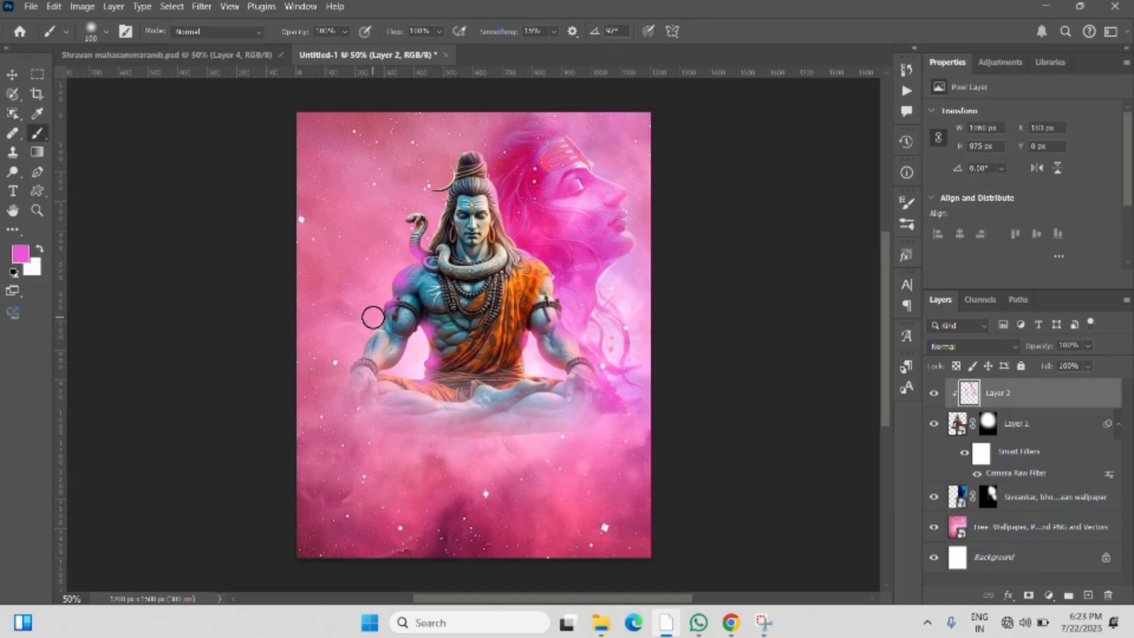
left_click_drag(436, 194, 415, 223)
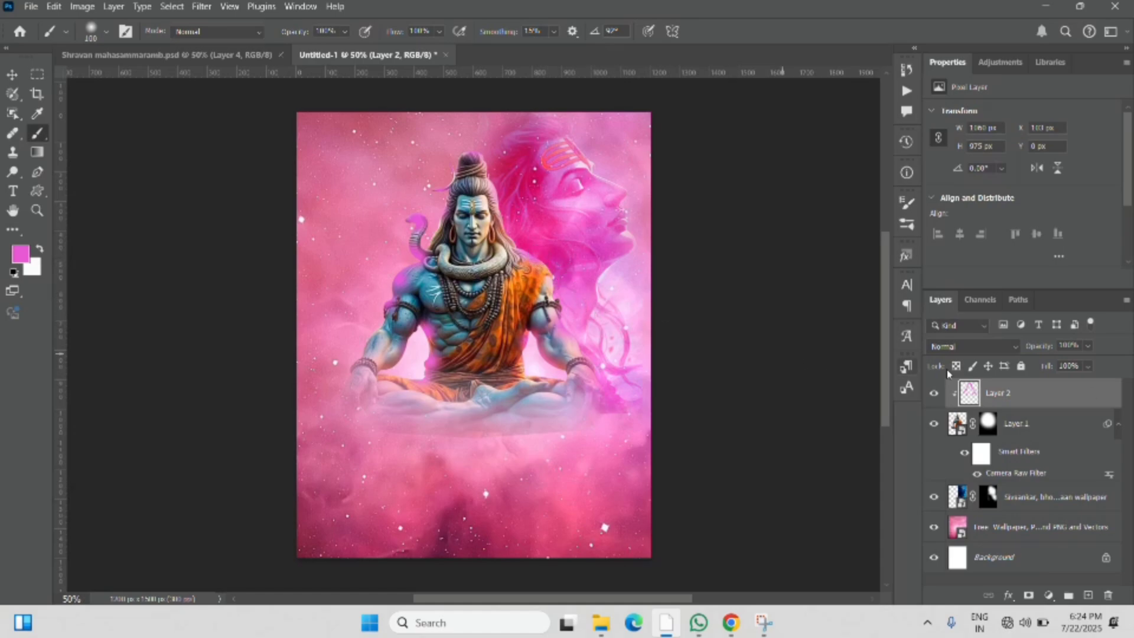
Lower the opacity of the pink rim-light layer to 49%.
left_click_drag(1051, 347, 1044, 347)
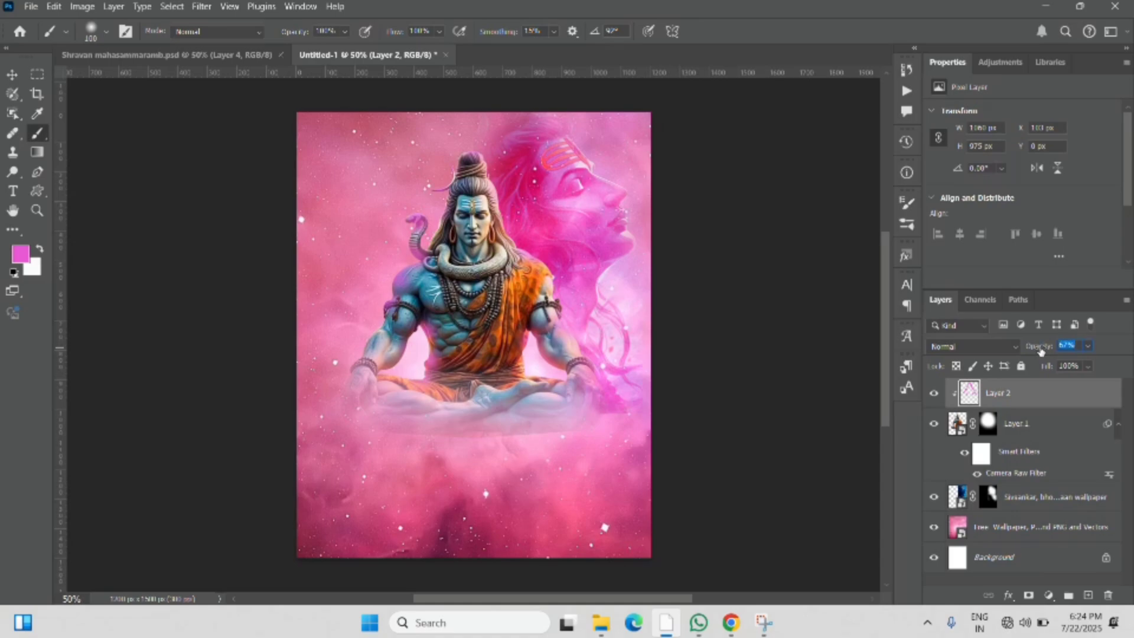
left_click_drag(1040, 351, 1035, 349)
left_click_drag(1040, 348, 1036, 349)
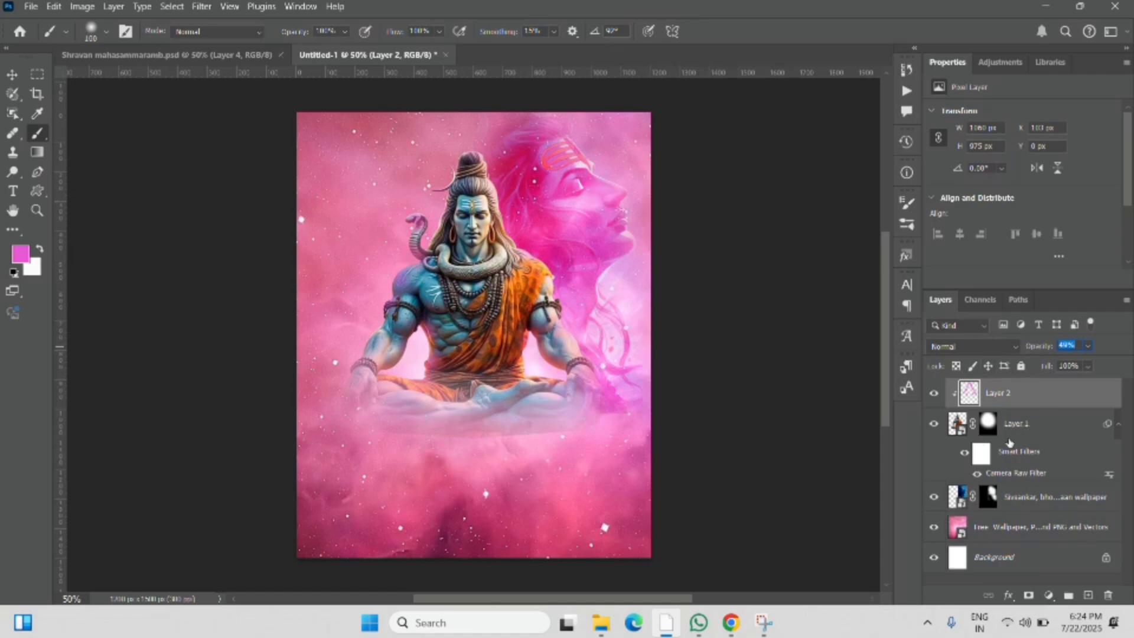
Add empty layers above the Shiva profile wallpaper and delete the surplus ones, keeping only Layer 3.
left_click(1014, 500)
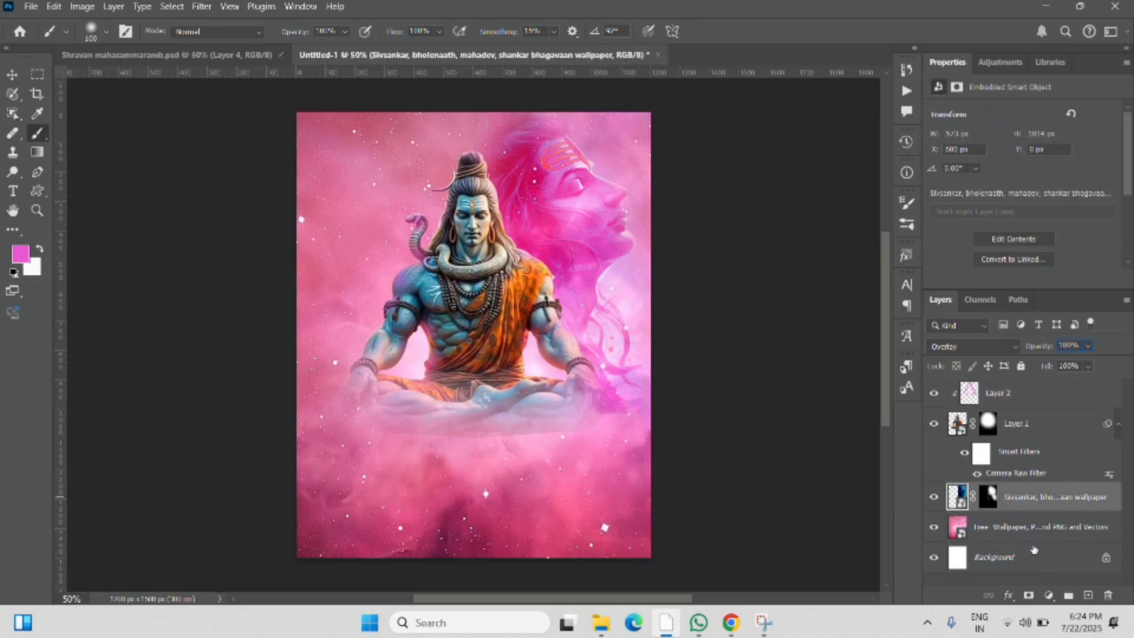
double_click(1088, 595)
left_click(1088, 595)
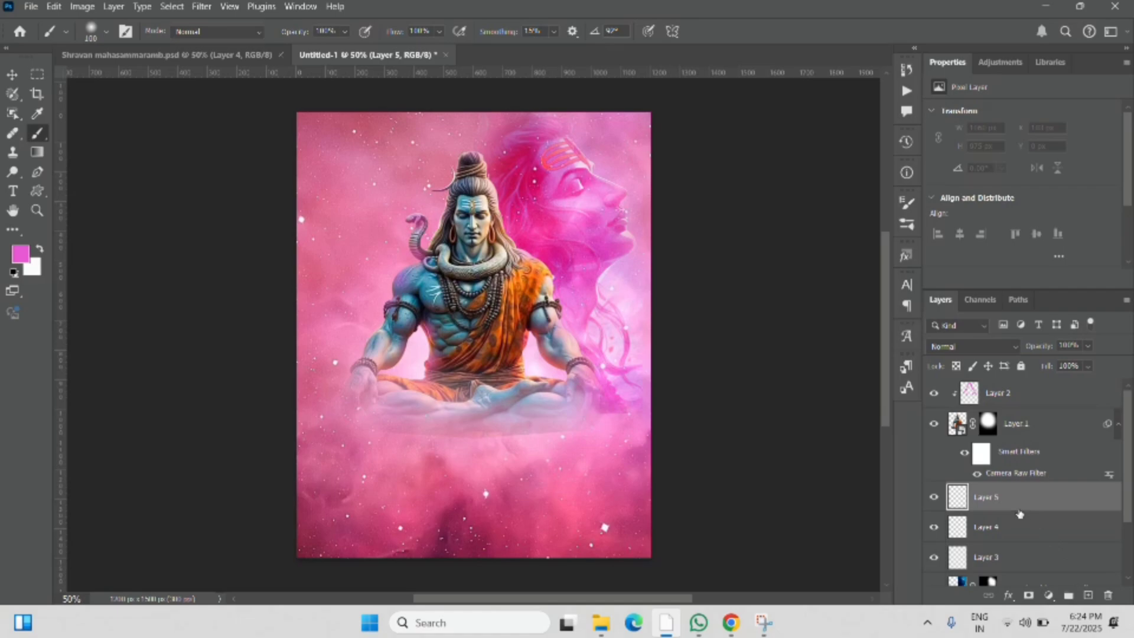
key("Delete")
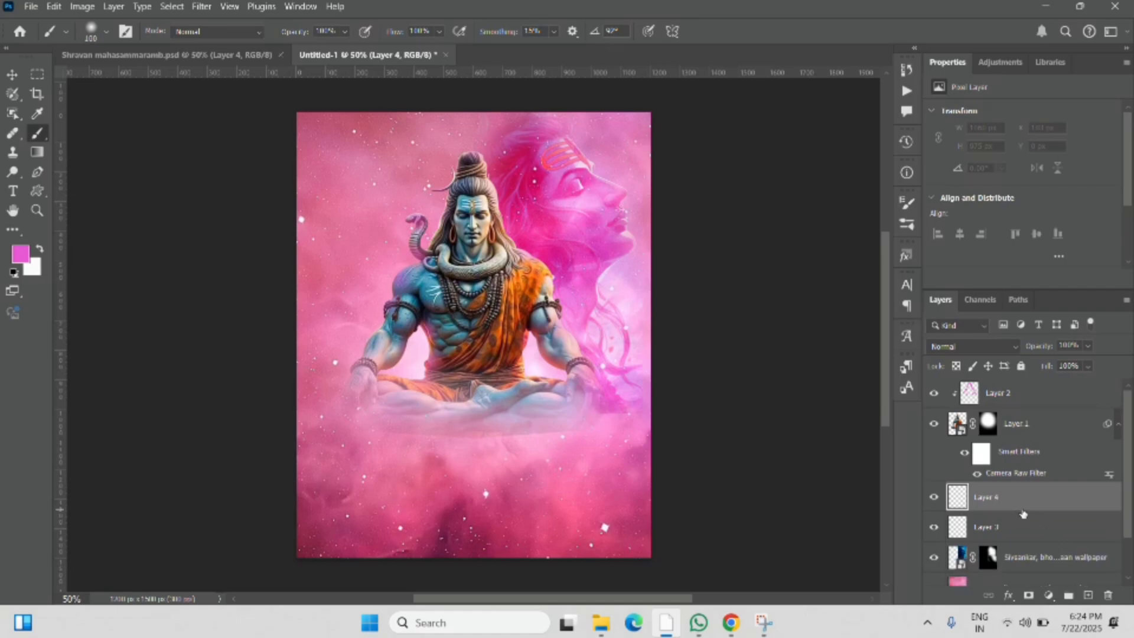
key("Delete")
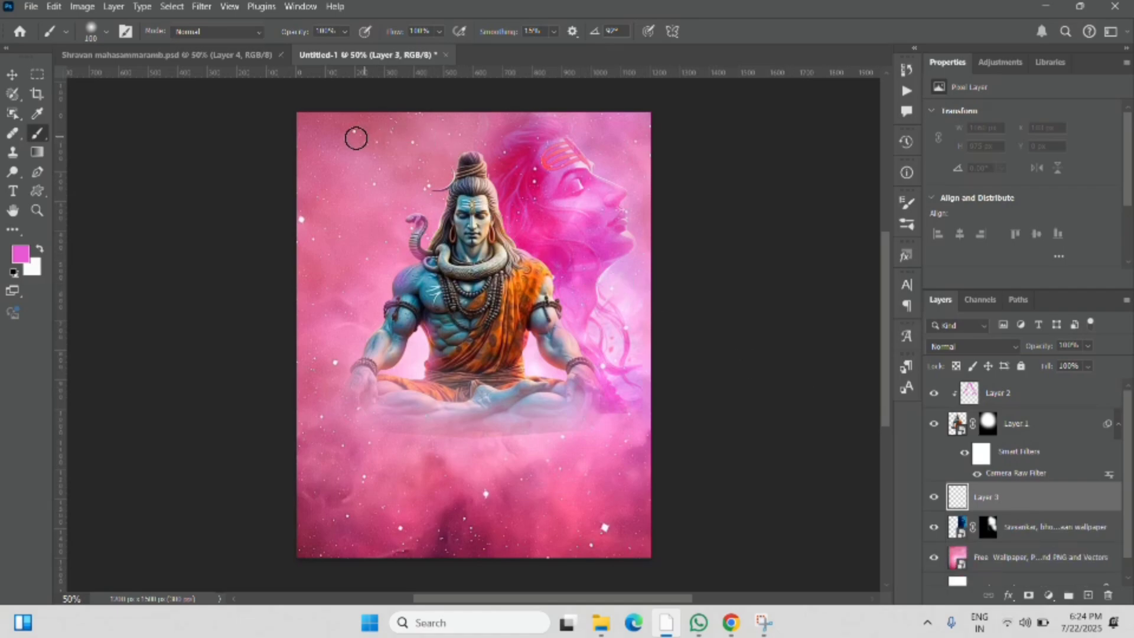
Set the background color to pure white (ffffff).
left_click(32, 268)
type("ffffff")
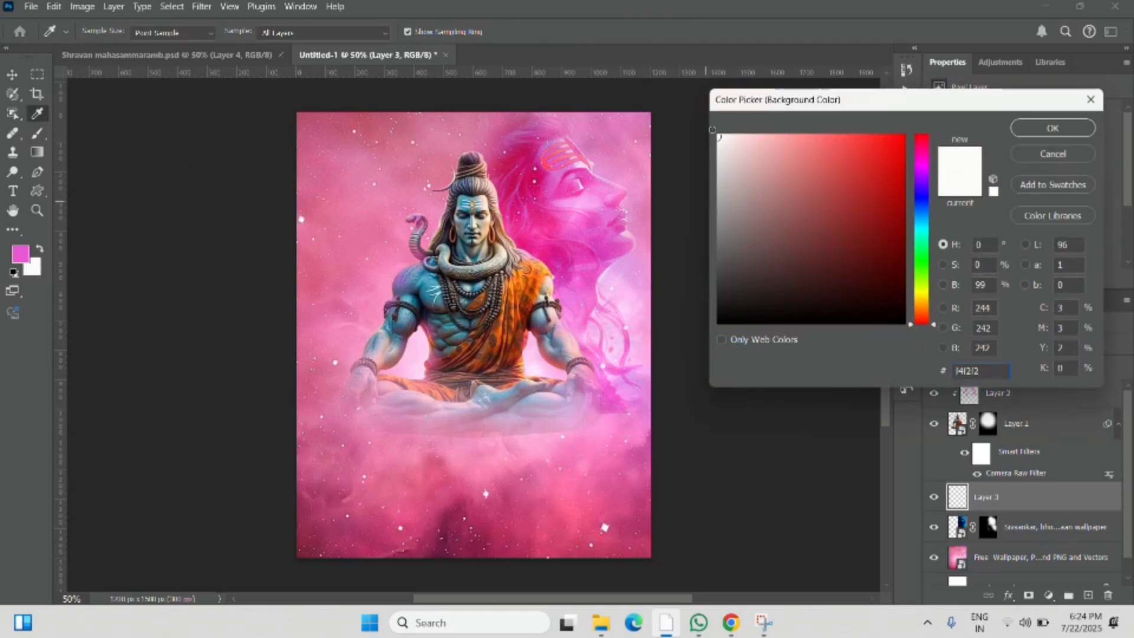
left_click(1016, 127)
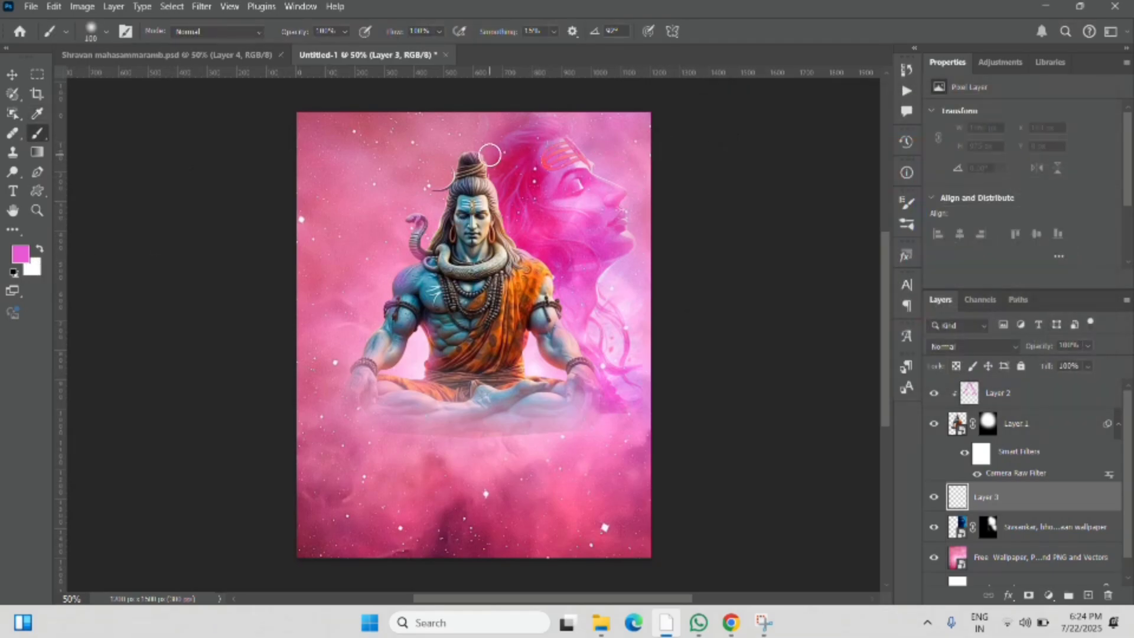
Enlarge the brush to 400 px, try a pink dab behind the seated Shiva's topknot, and undo it.
key("bracketright")
key("bracketright")
key("bracketright")
key("bracketright")
key("bracketright")
key("bracketright")
key("bracketright")
key("bracketright")
key("bracketright")
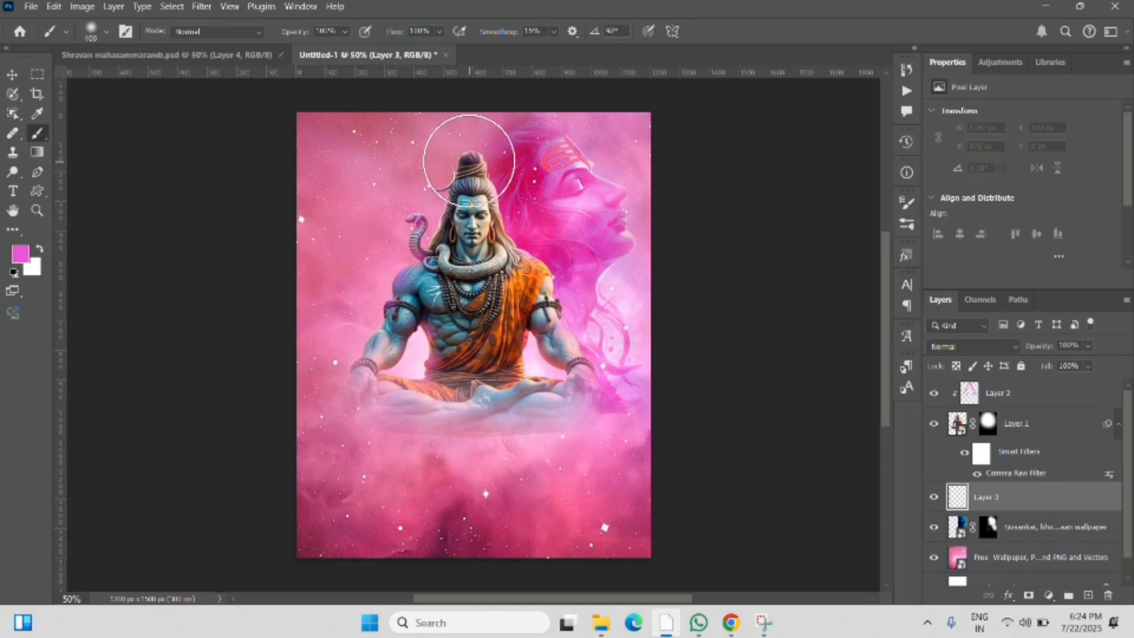
left_click(470, 158)
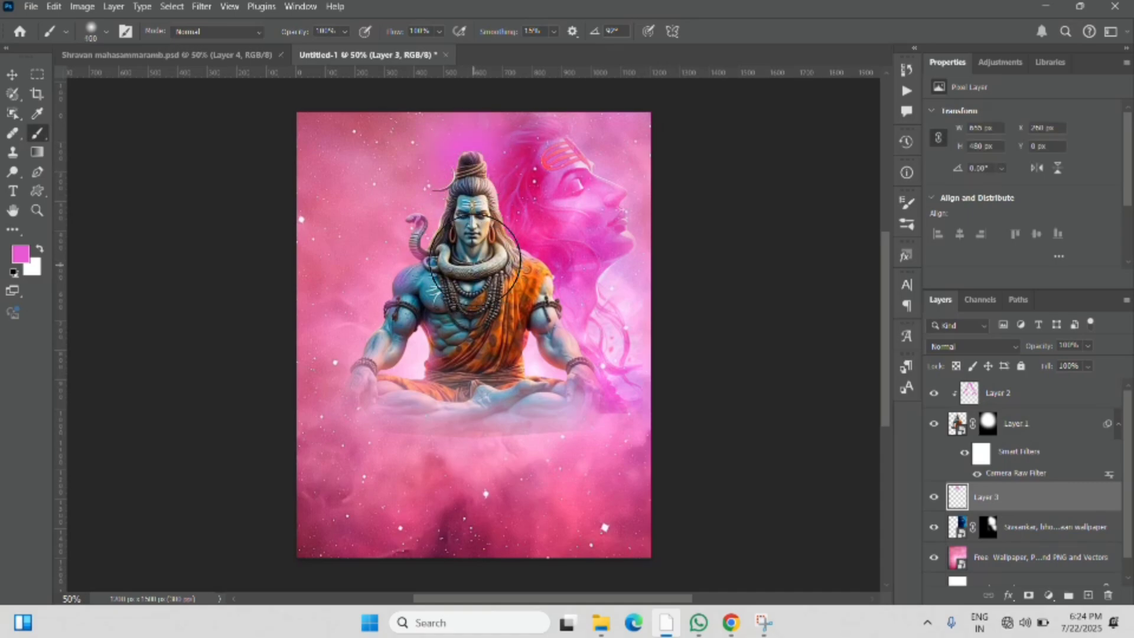
key("ctrl+z")
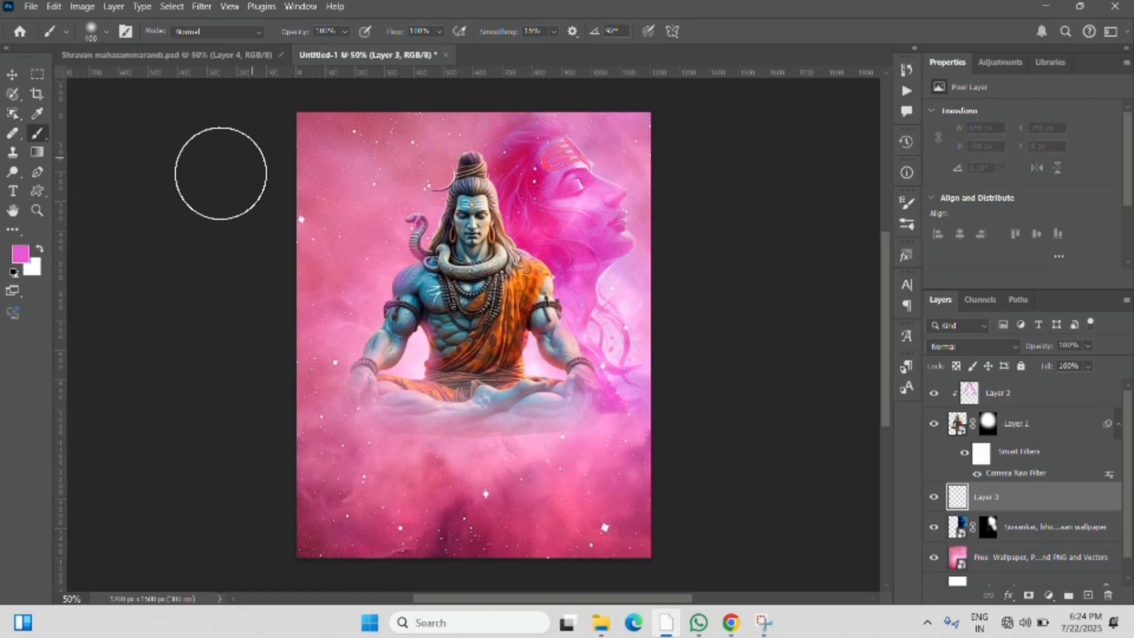
Swap to white, dab a glow behind Shiva's topknot, and set the glow layer's blend mode to Hard Light.
left_click(38, 249)
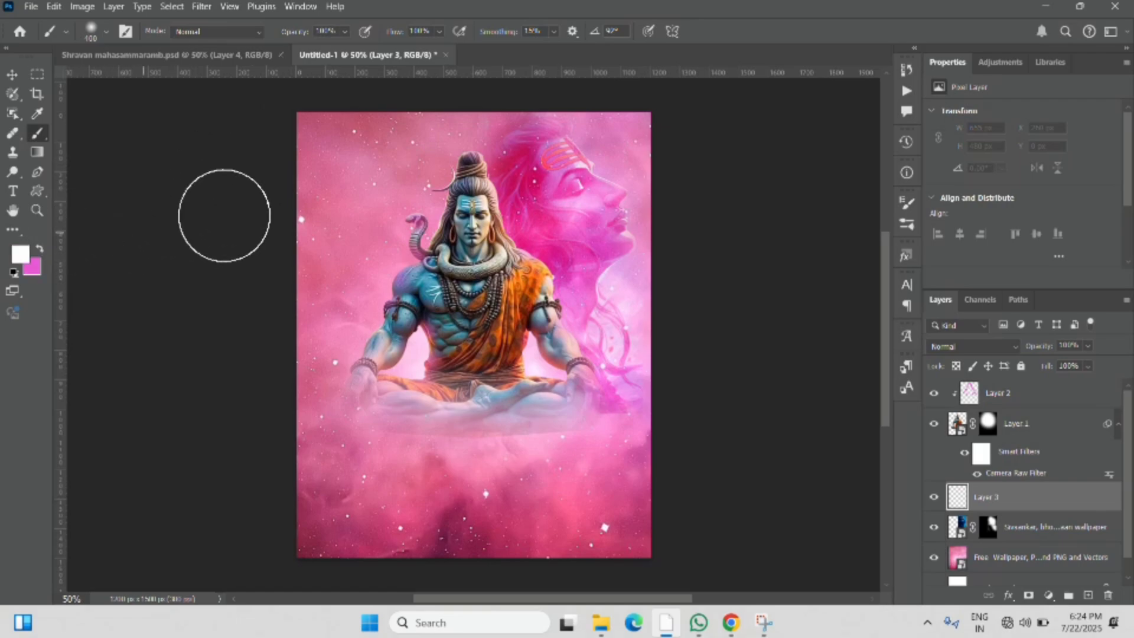
left_click(469, 161)
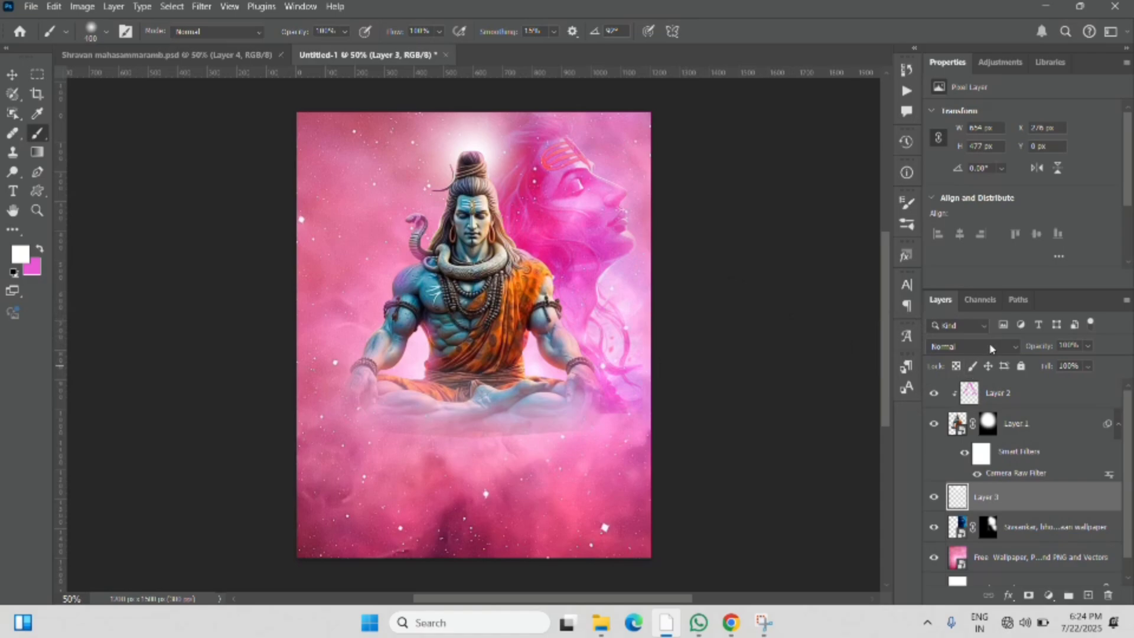
left_click(1015, 346)
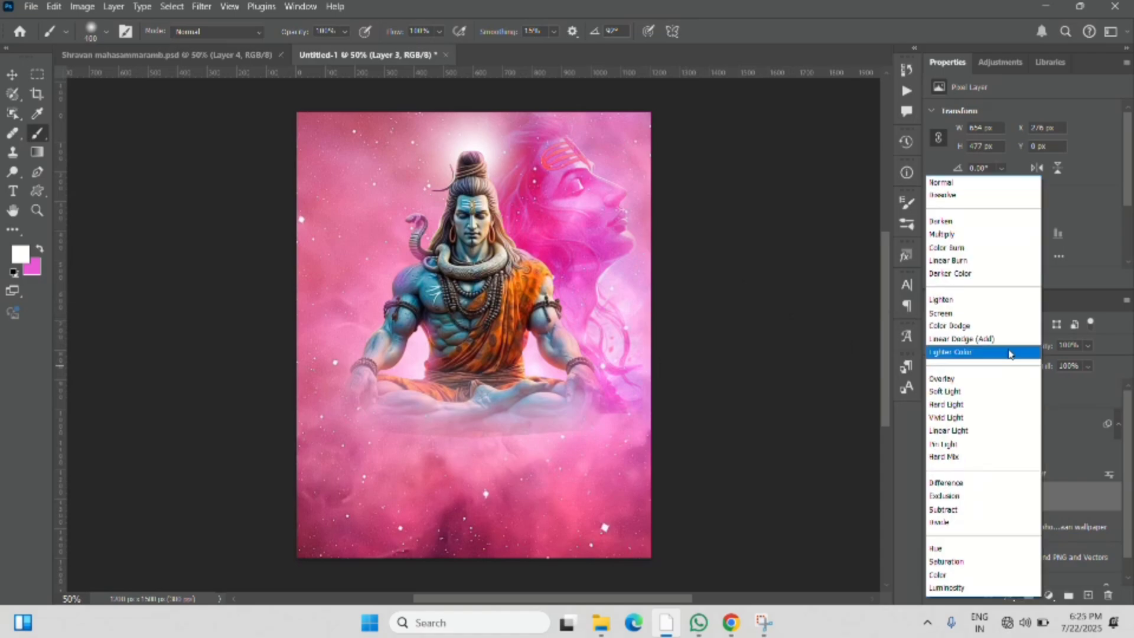
left_click(980, 407)
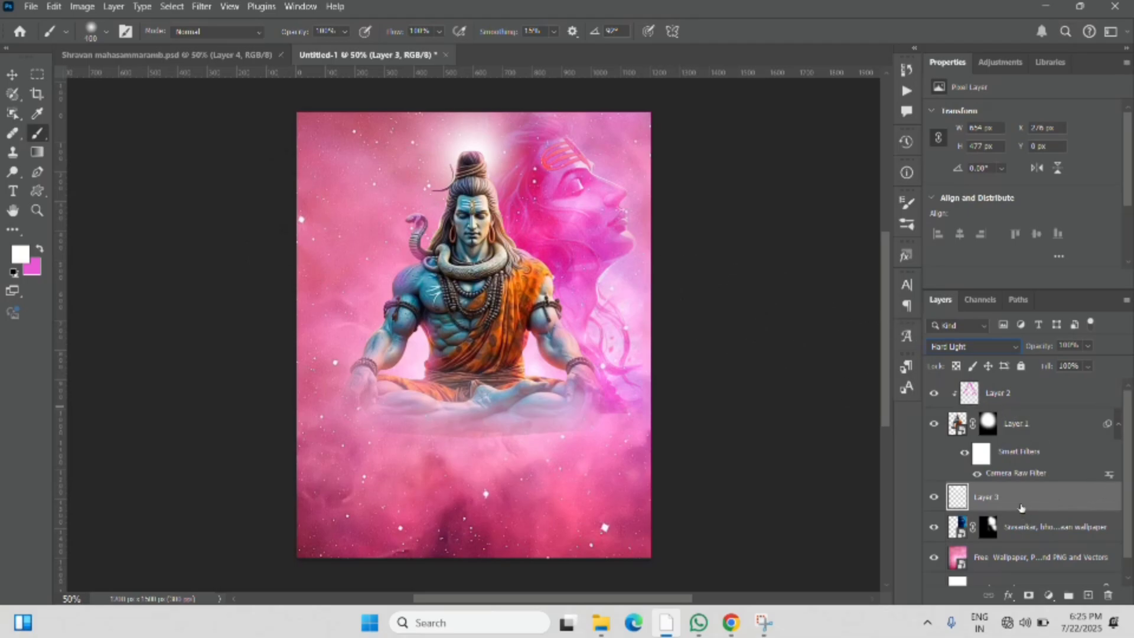
Place the "Mountain, Kailash Parvat" image from Downloads as an embedded object behind the seated Shiva.
left_click(33, 7)
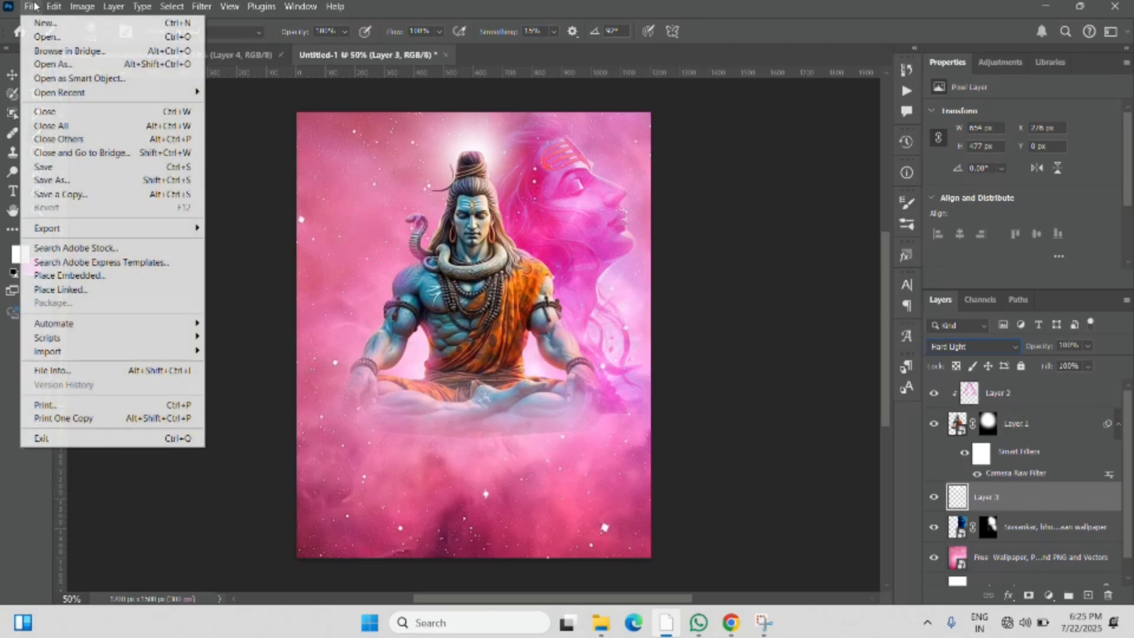
left_click(83, 278)
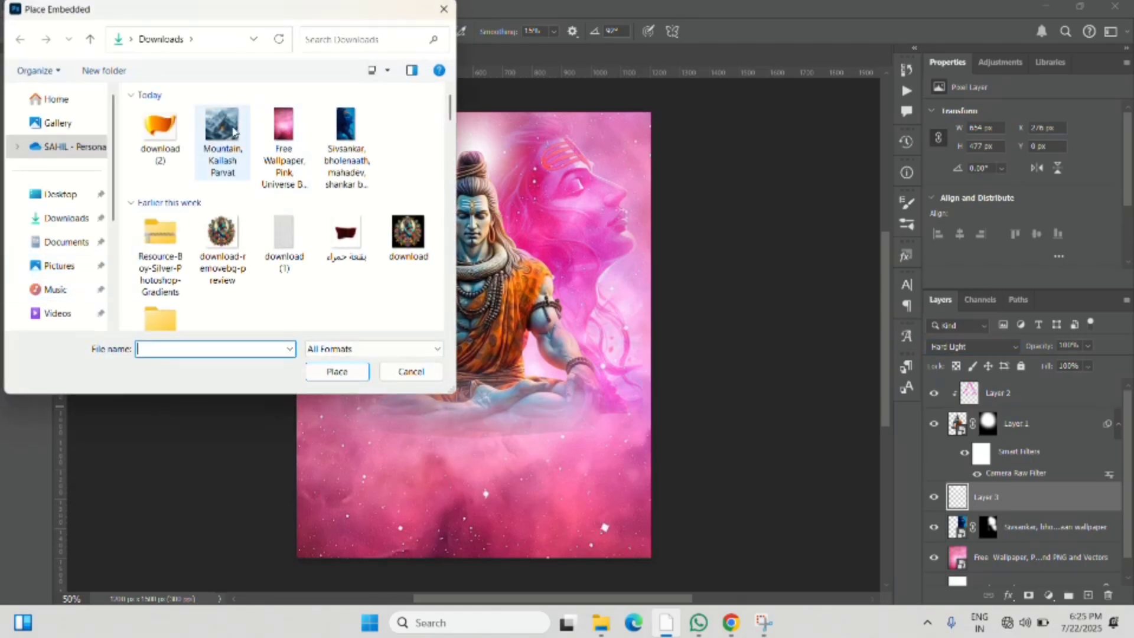
left_click(233, 131)
left_click(337, 371)
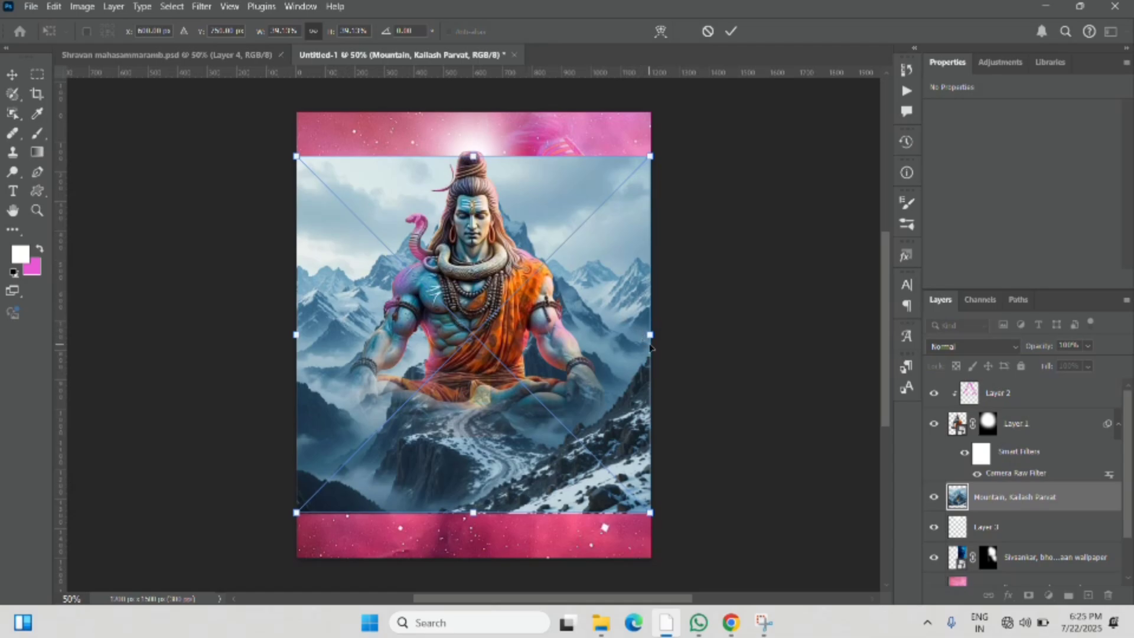
Scale the mountain image down to about 871 px wide and position it behind Shiva at the poster's upper-left, flush with the top edge.
left_click_drag(652, 334, 520, 335)
left_click_drag(427, 329, 399, 194)
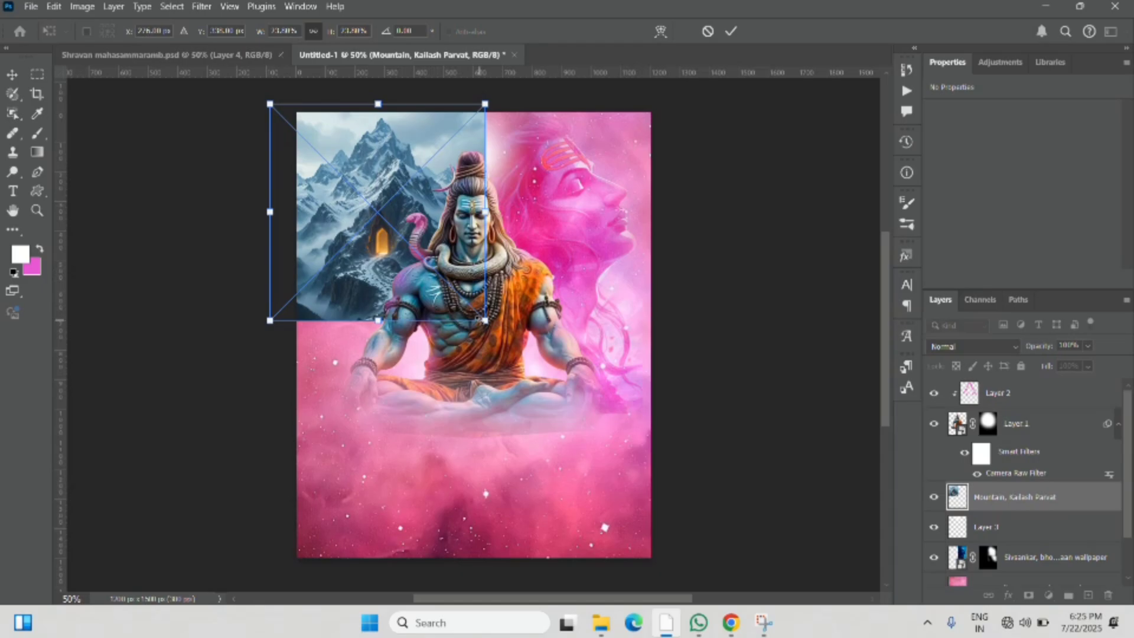
left_click_drag(484, 320, 526, 361)
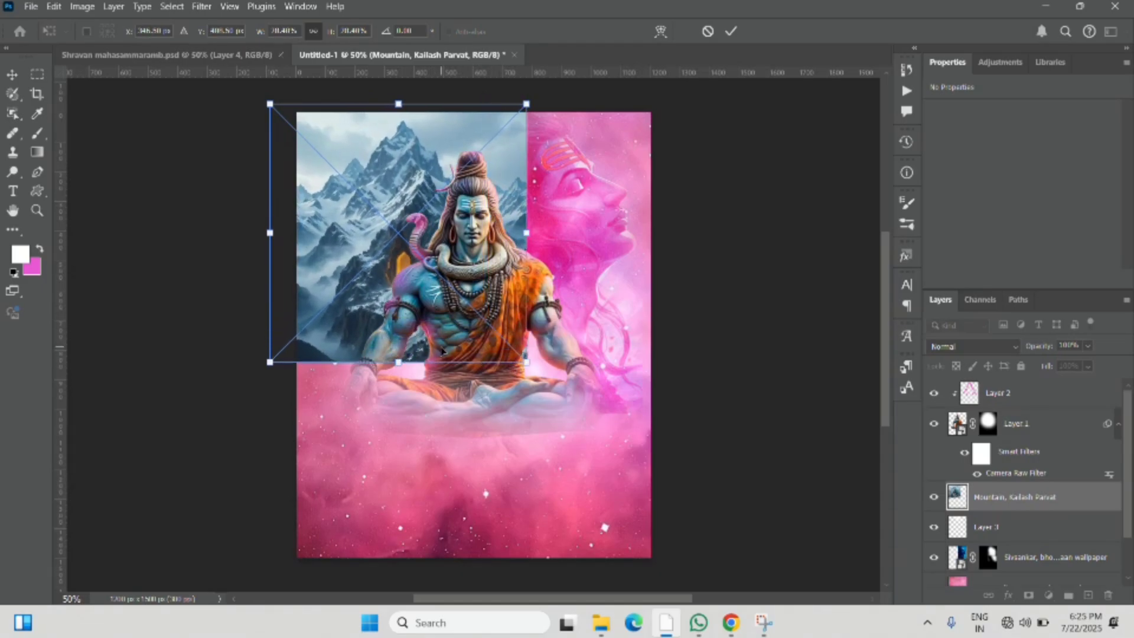
left_click_drag(442, 351, 438, 363)
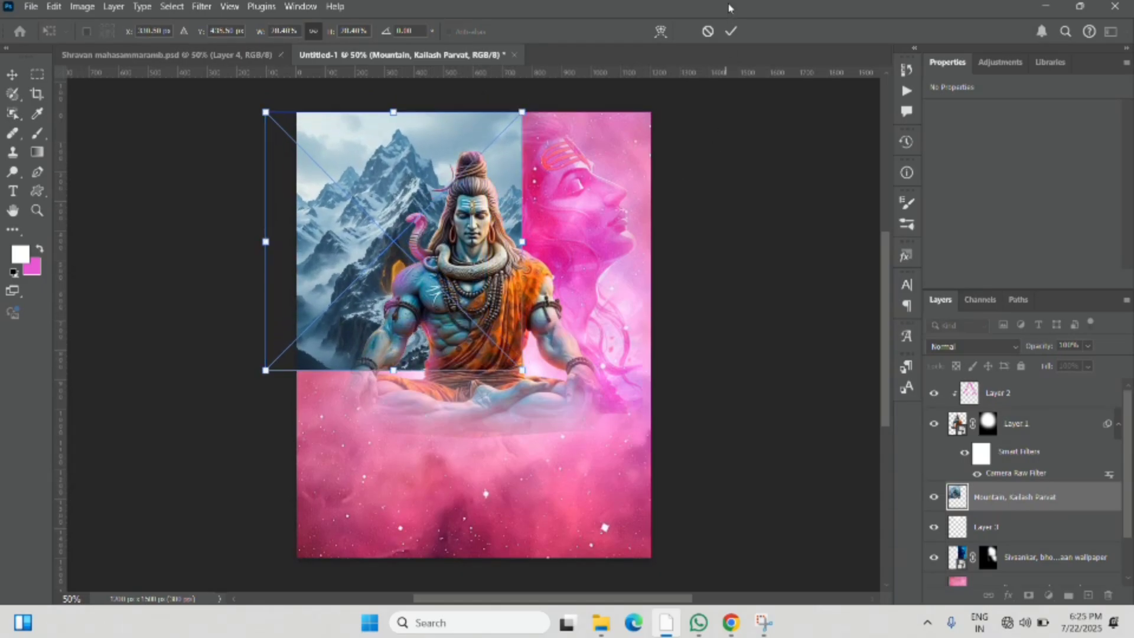
left_click(731, 32)
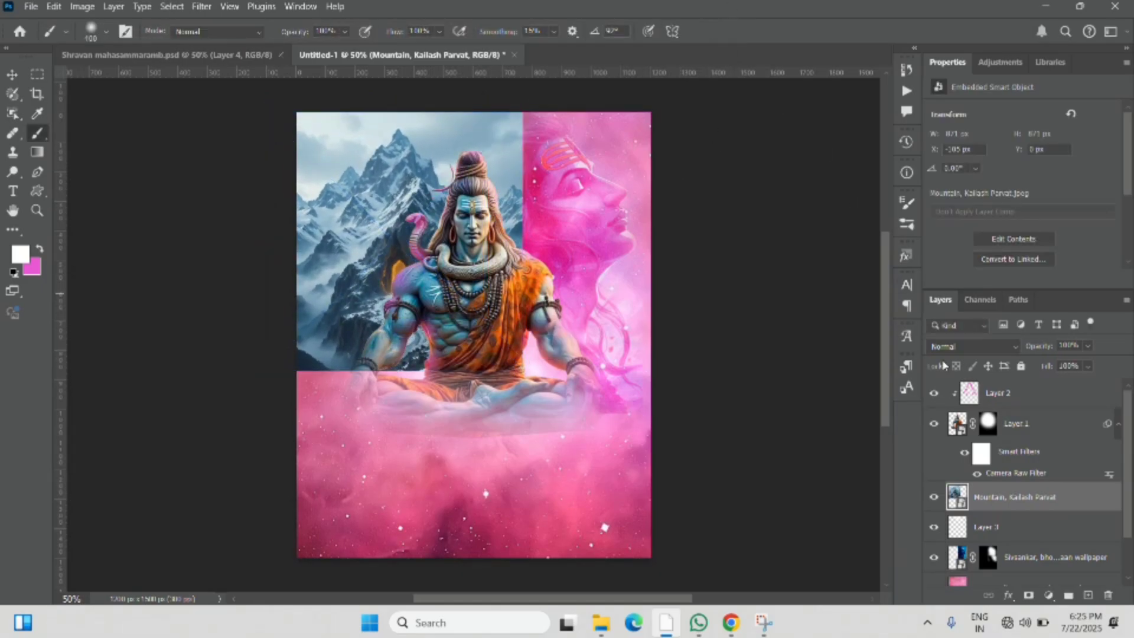
Set the mountain layer's blend mode to Soft Light and add an inverted, fully black layer mask to it.
left_click(1014, 349)
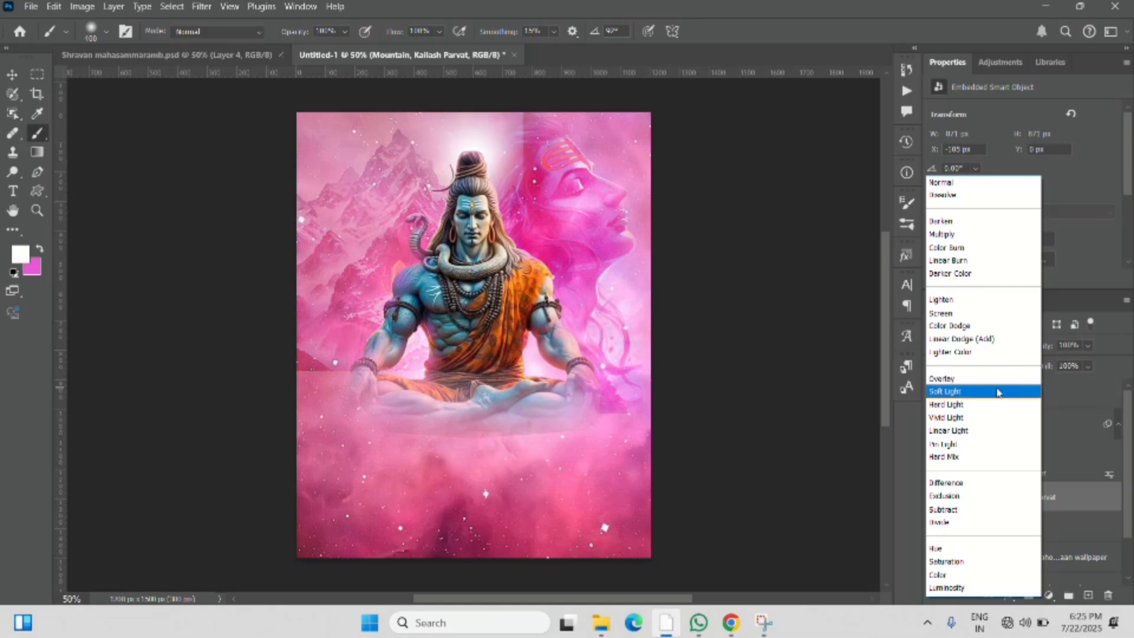
left_click(997, 392)
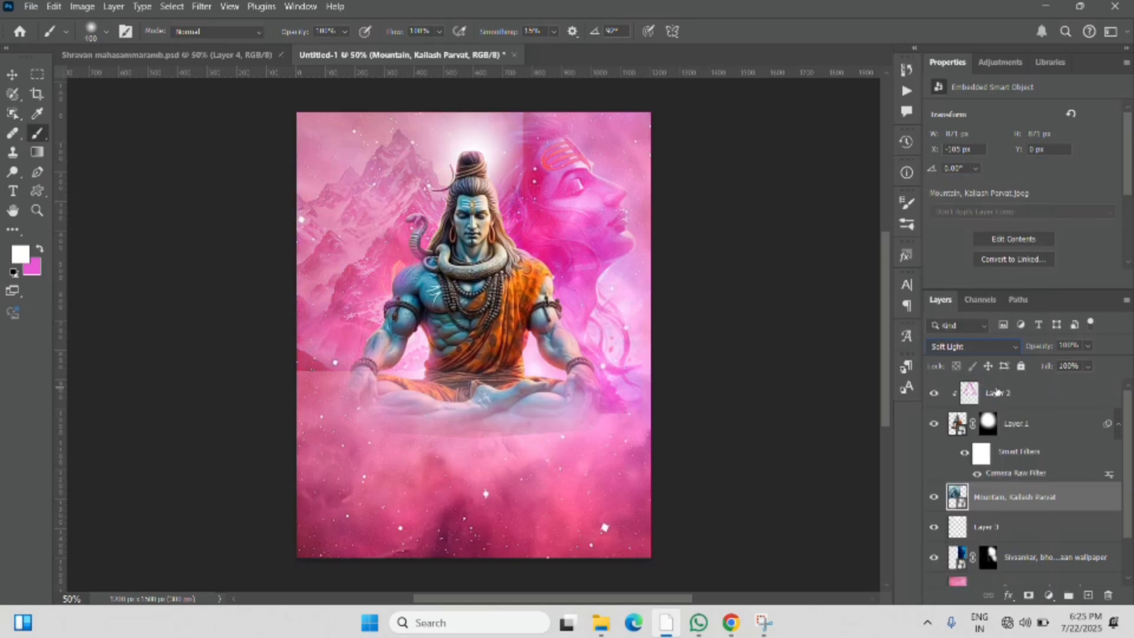
left_click(1028, 595)
key("ctrl+i")
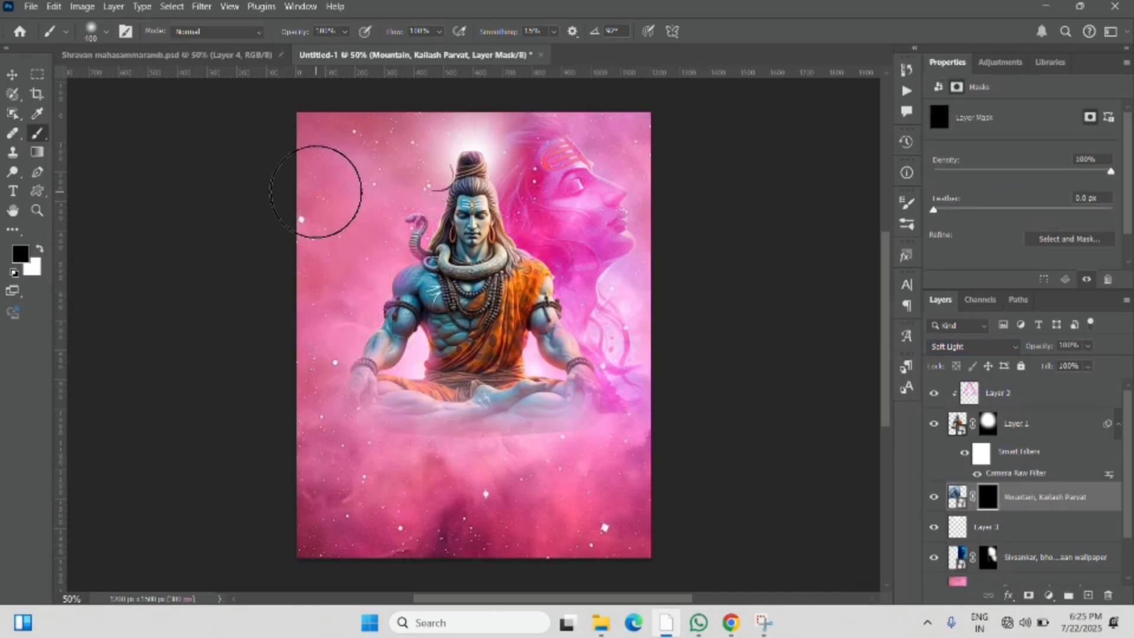
Paint white on the mountain's mask with the soft 400 px brush to reveal the peaks beside Shiva with faded edges.
left_click(40, 249)
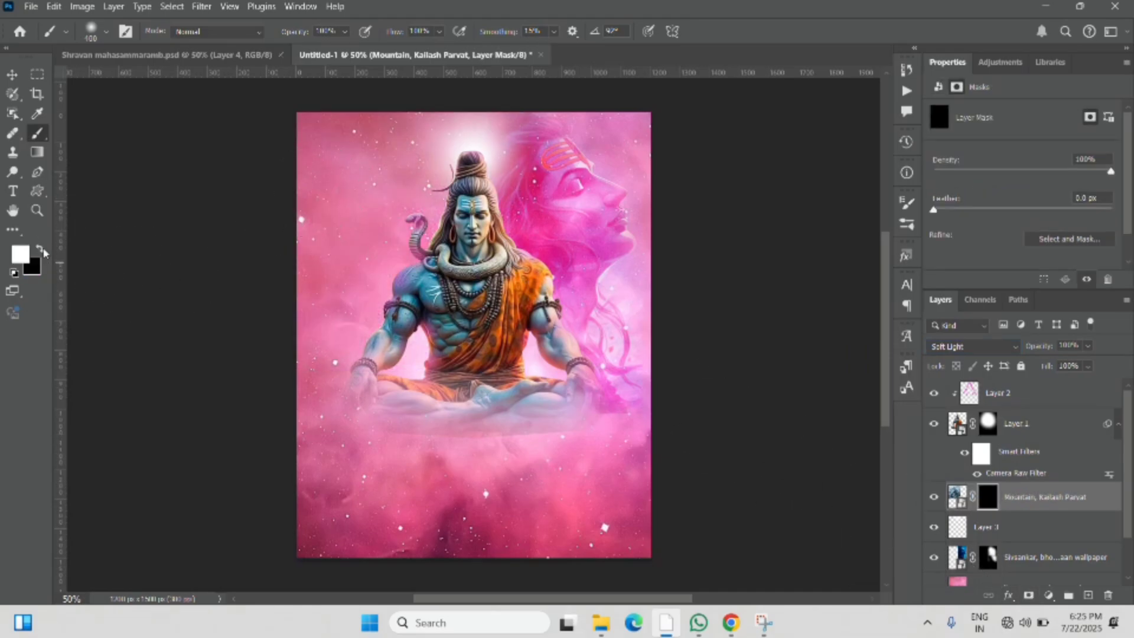
left_click(368, 181)
mouse_move(367, 181)
left_mouse_down()
mouse_move(399, 160)
mouse_move(336, 268)
mouse_move(341, 286)
mouse_move(422, 307)
mouse_move(324, 329)
mouse_move(336, 324)
mouse_move(352, 209)
mouse_move(382, 215)
mouse_move(395, 240)
mouse_move(306, 273)
mouse_move(296, 295)
mouse_move(354, 286)
mouse_move(365, 272)
mouse_move(384, 298)
mouse_move(484, 266)
mouse_move(210, 219)
left_mouse_up()
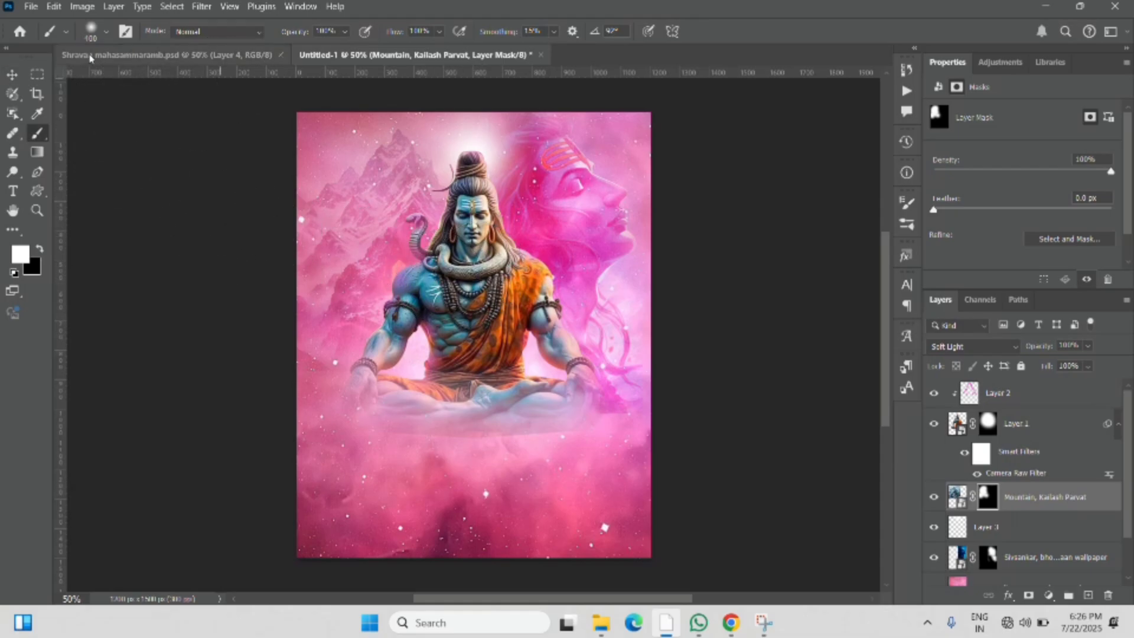
Switch to the Move tool and turn off its transform controls, keeping the mountain layer selected.
left_click(12, 74)
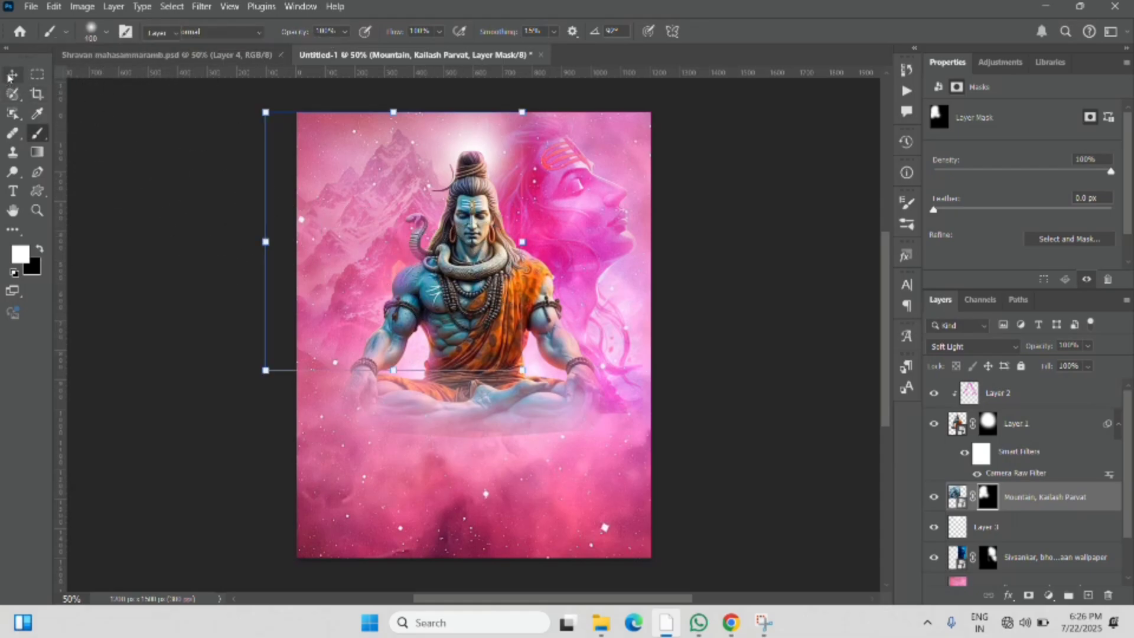
left_click(1064, 467)
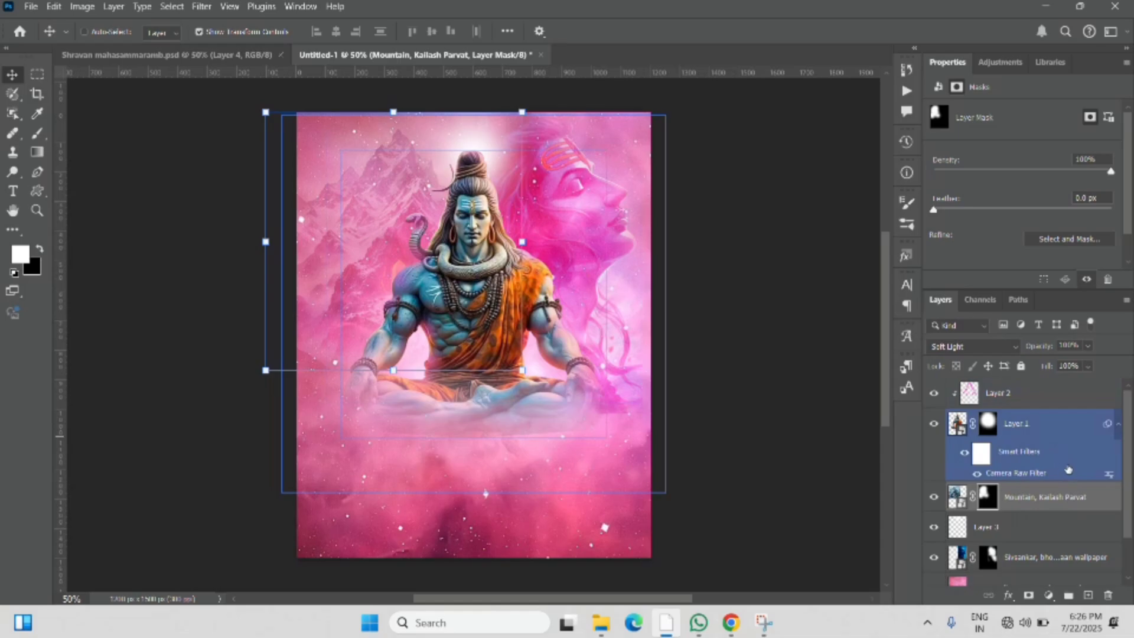
left_click(1045, 497)
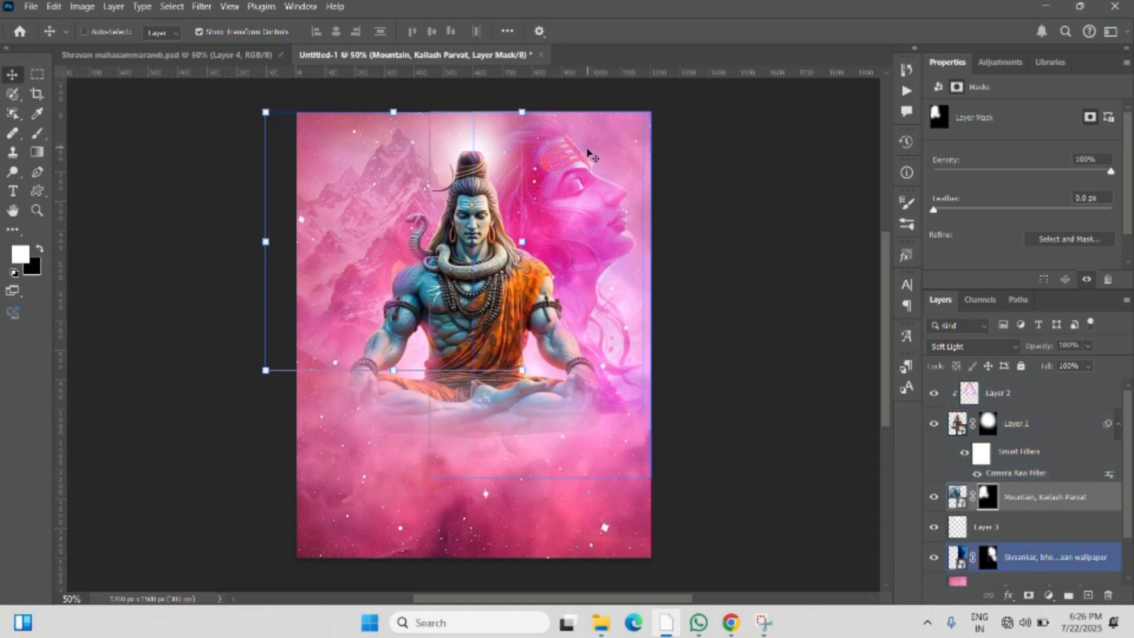
left_click(199, 32)
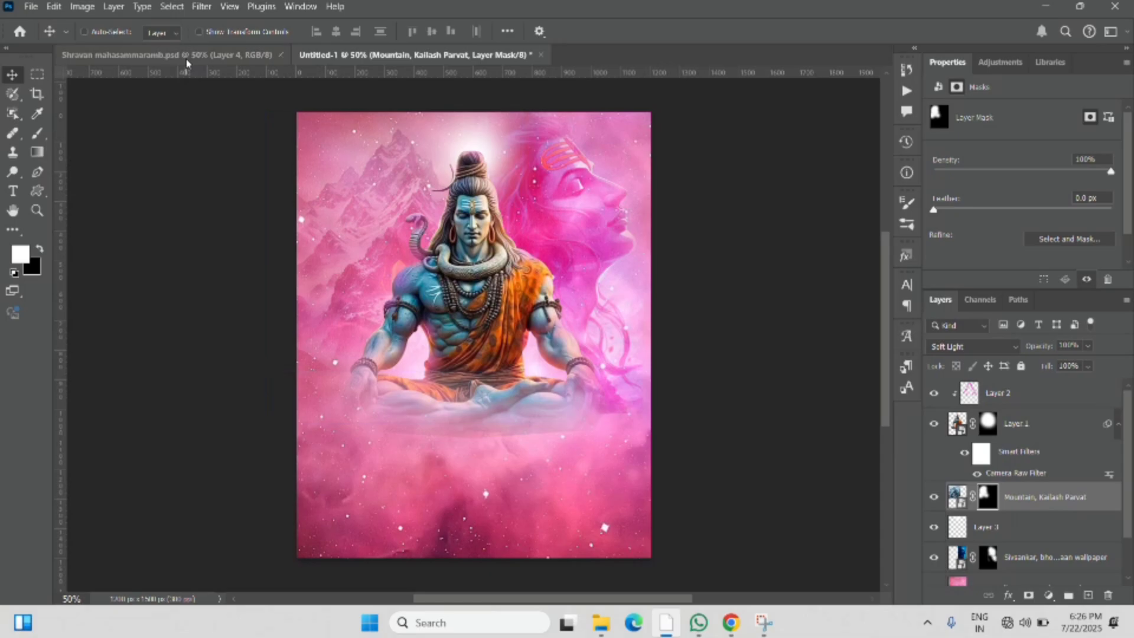
left_click(186, 59)
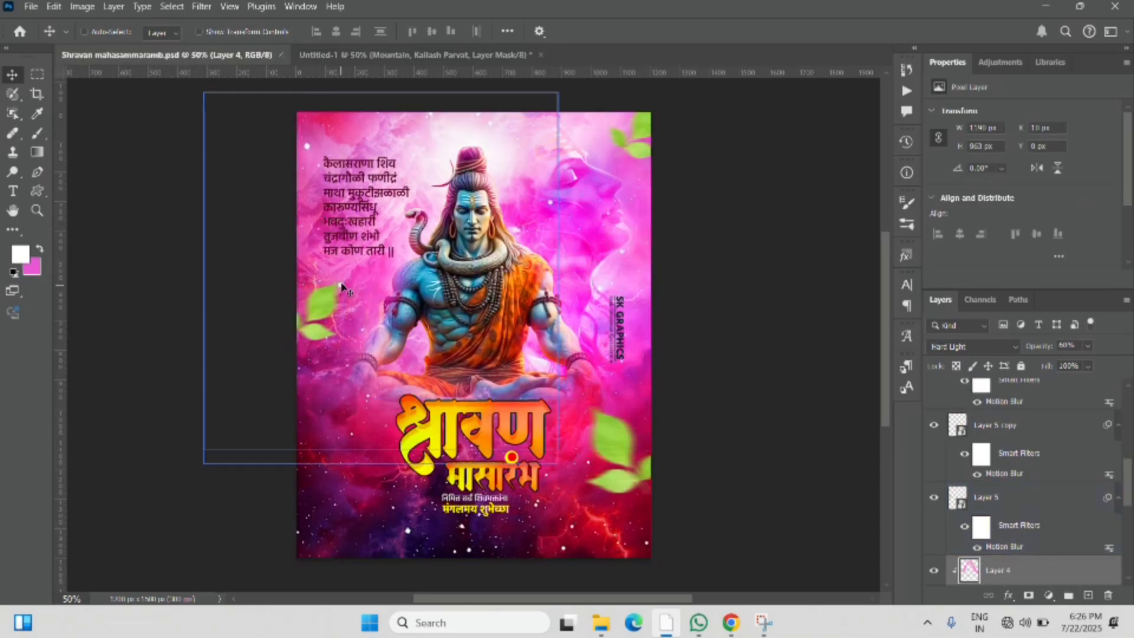
left_click(393, 55)
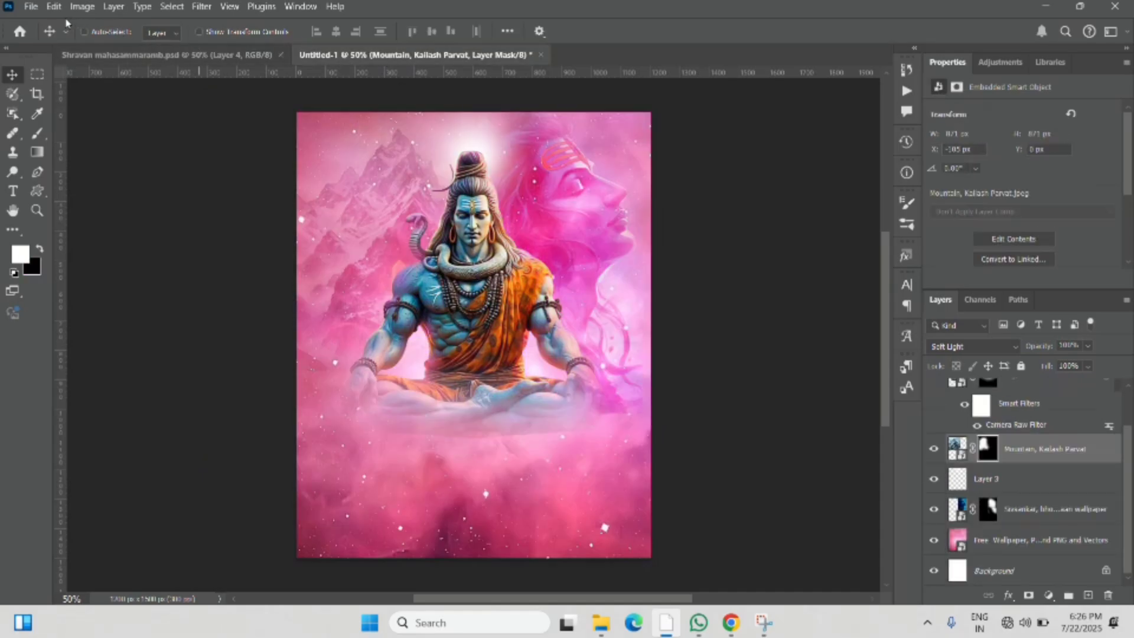
left_click(31, 7)
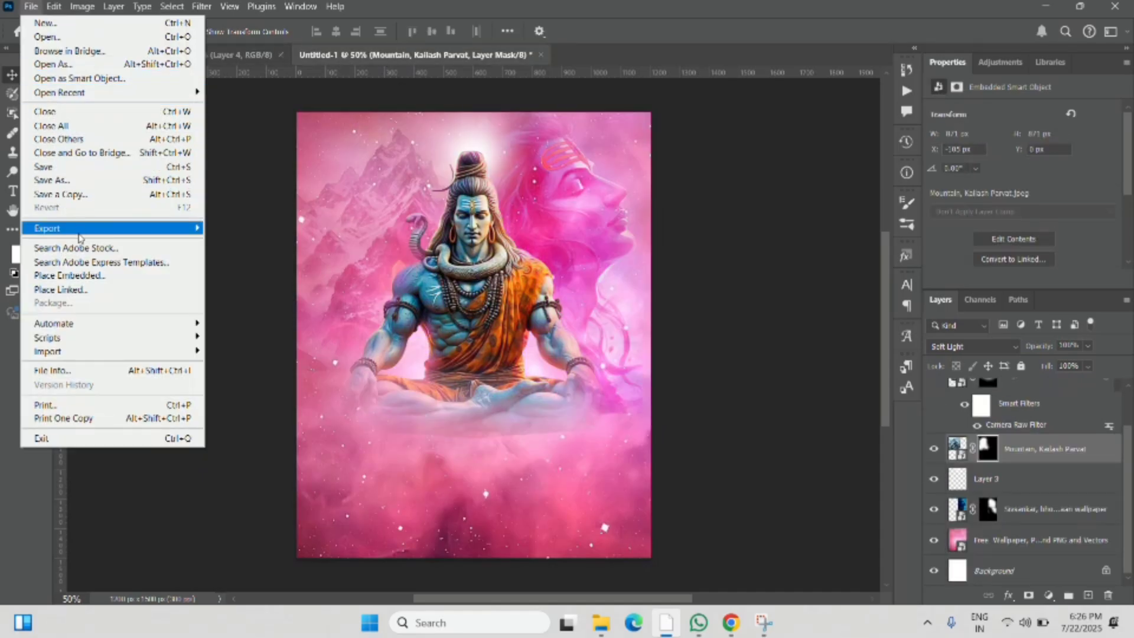
left_click(312, 52)
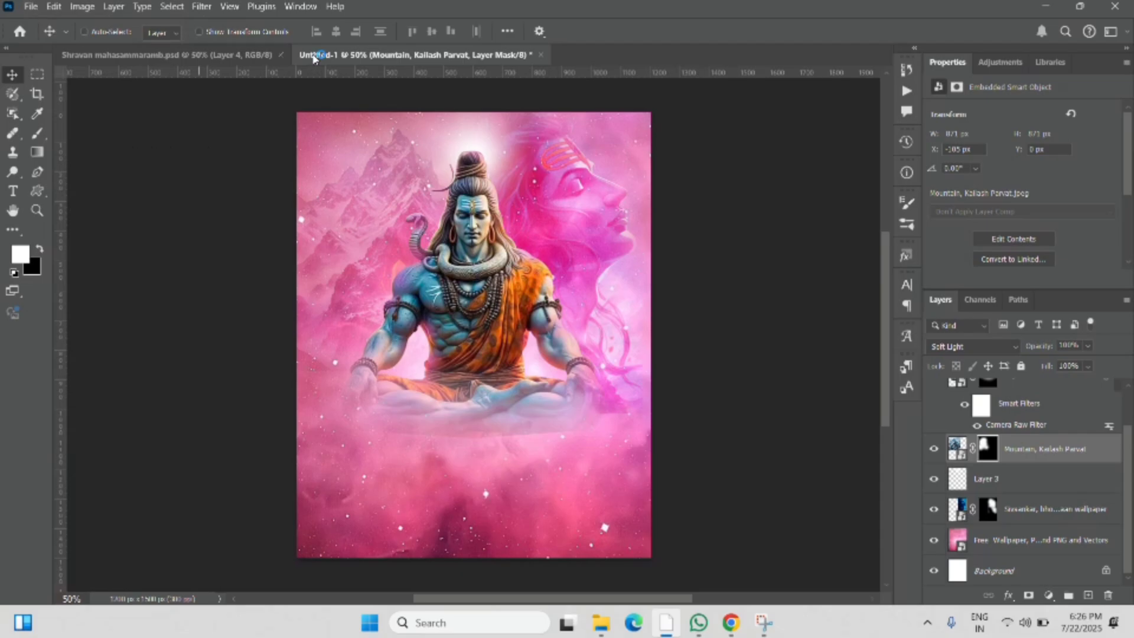
Copy the green leaf layer "Layer 5" from Shravan mahasammaramb.psd into the Untitled-1 poster.
left_click(267, 55)
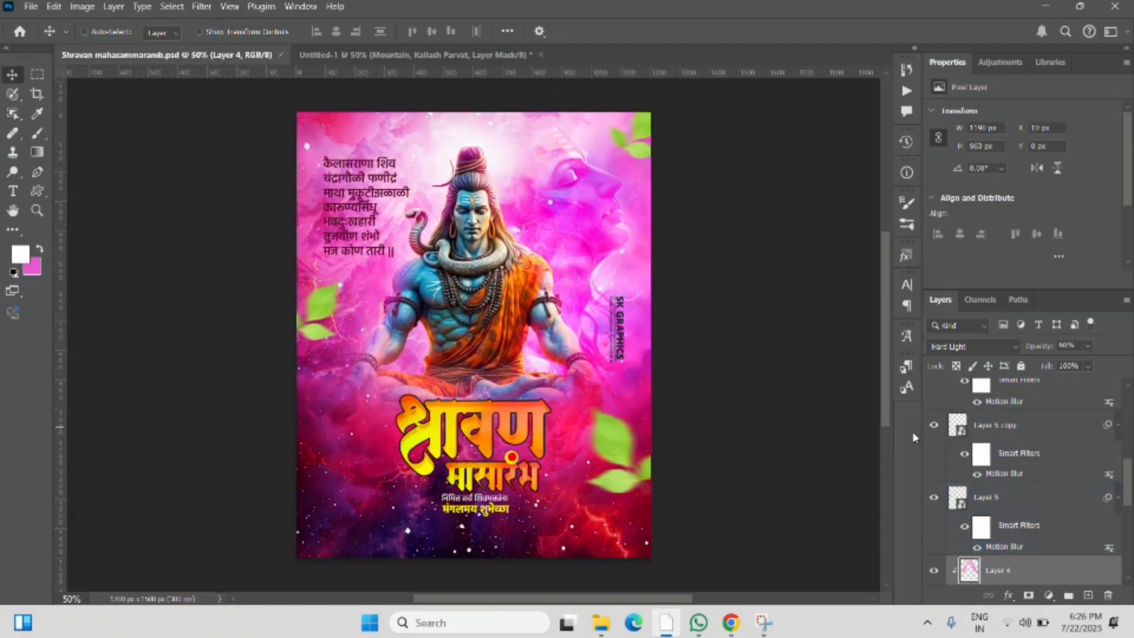
left_click(1024, 496)
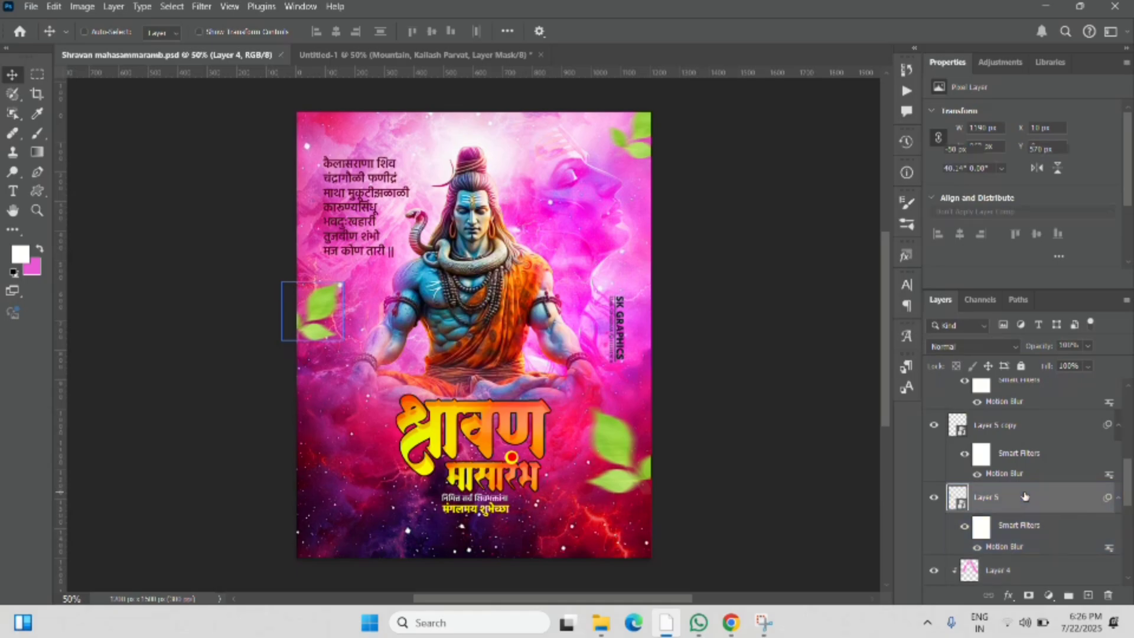
double_click(1025, 497)
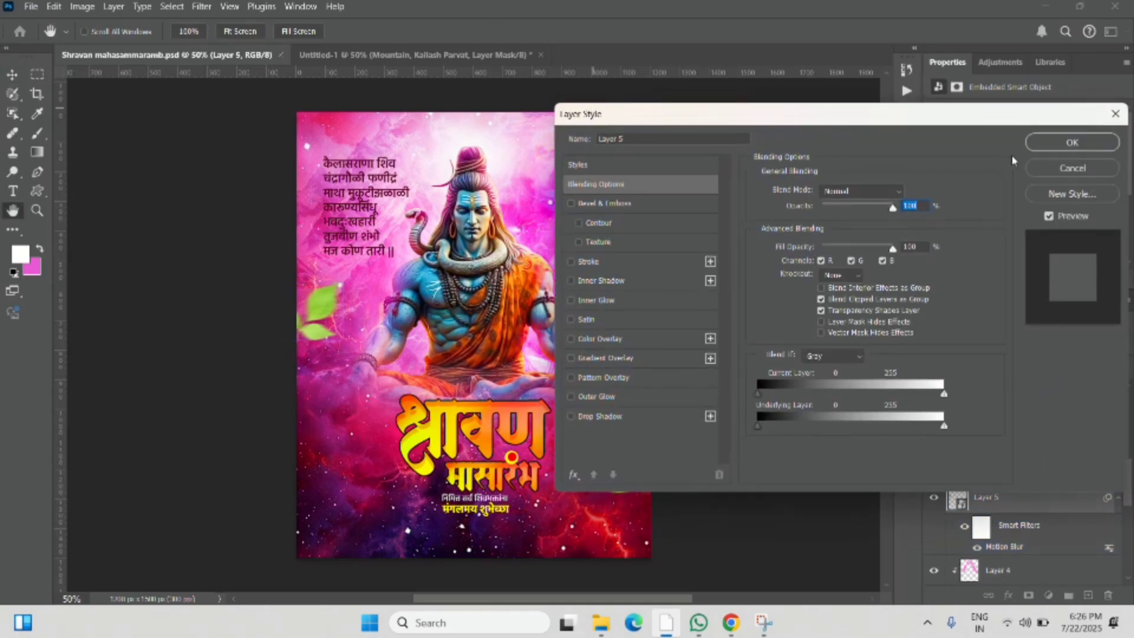
left_click(1039, 169)
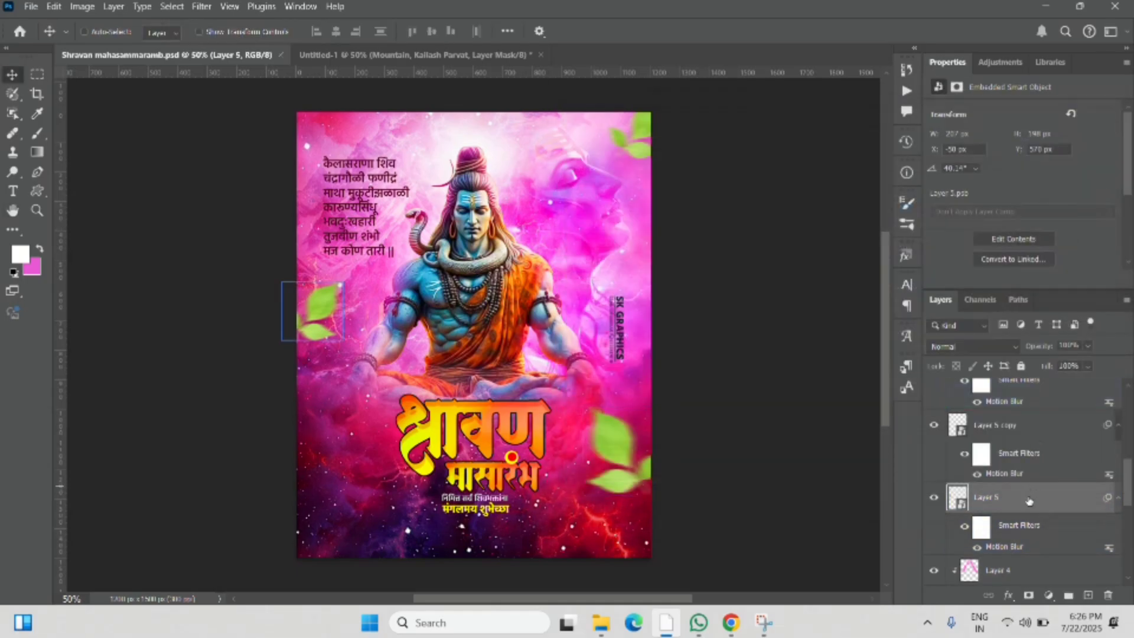
left_click_drag(1027, 501, 375, 352)
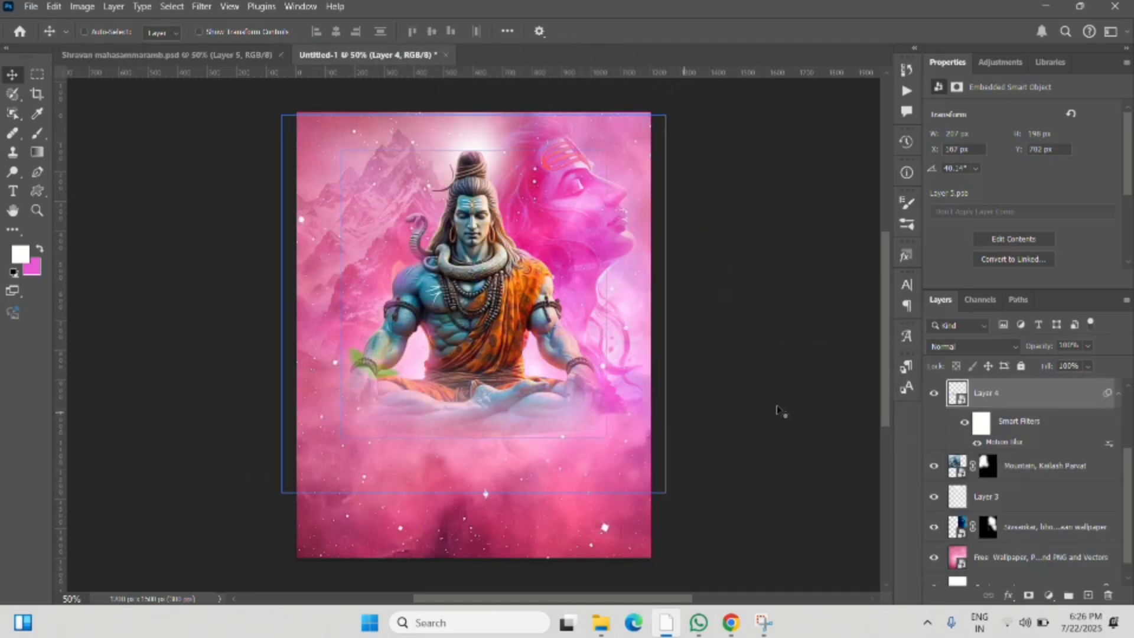
Bring the leaf layer to the top of the stack and position it on the poster's left edge beside Shiva's hand, about X -57, Y 750 px.
scroll(1040, 498, "up", 2)
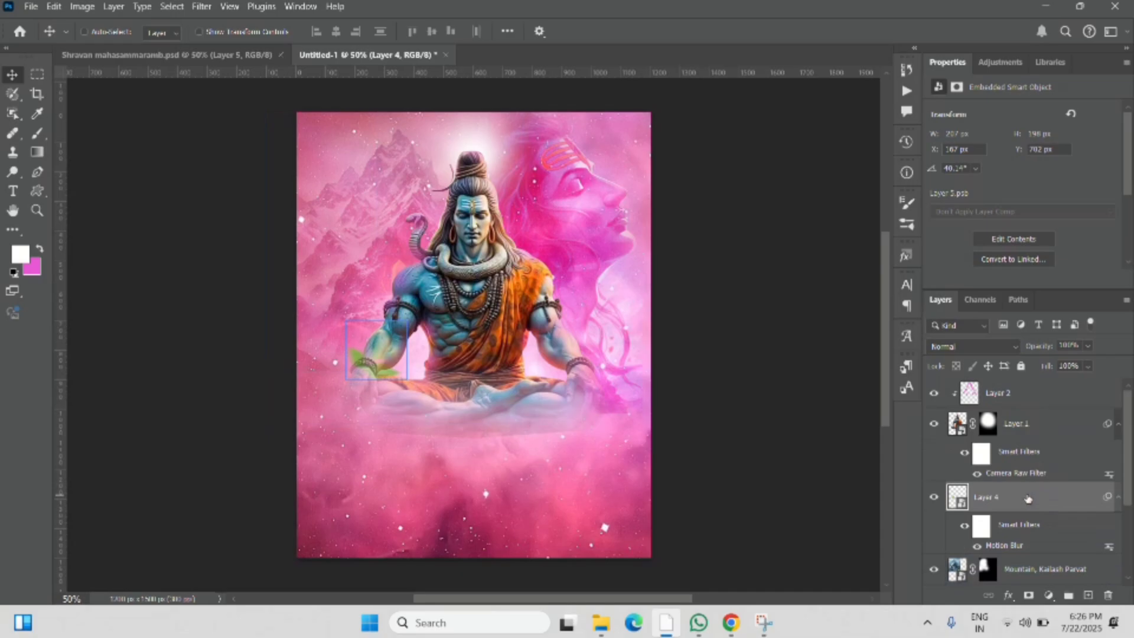
left_click_drag(1021, 499, 1013, 380)
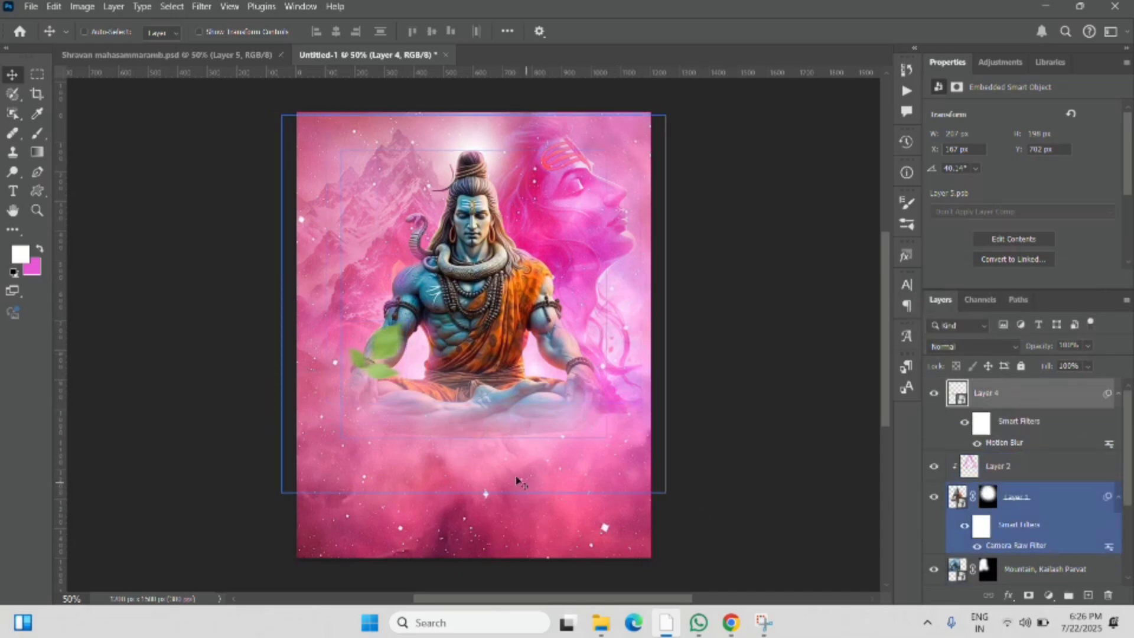
left_click_drag(375, 362, 322, 375)
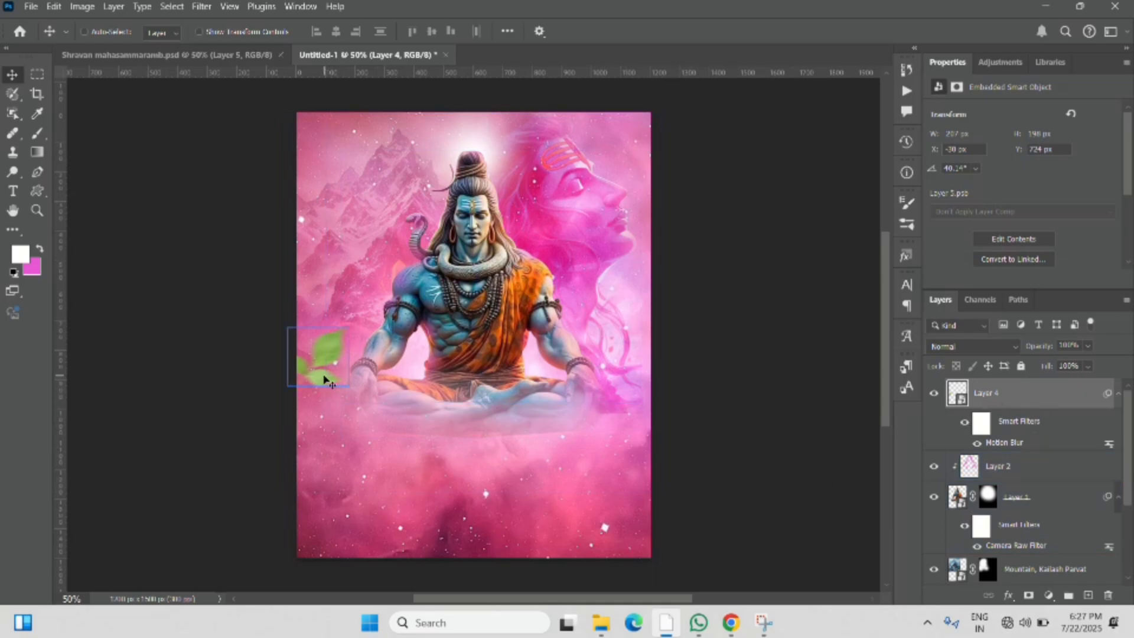
left_click_drag(324, 378, 320, 385)
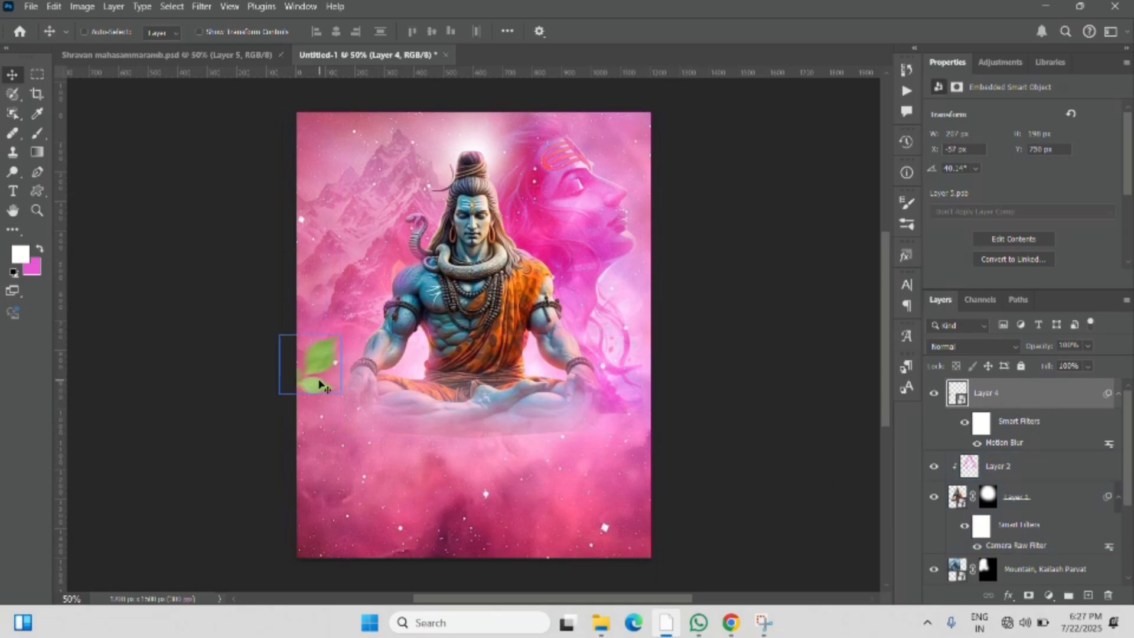
Duplicate the leaf onto the poster's lower-right edge, flipped horizontally and enlarged to about 333 px wide.
key("ctrl+j")
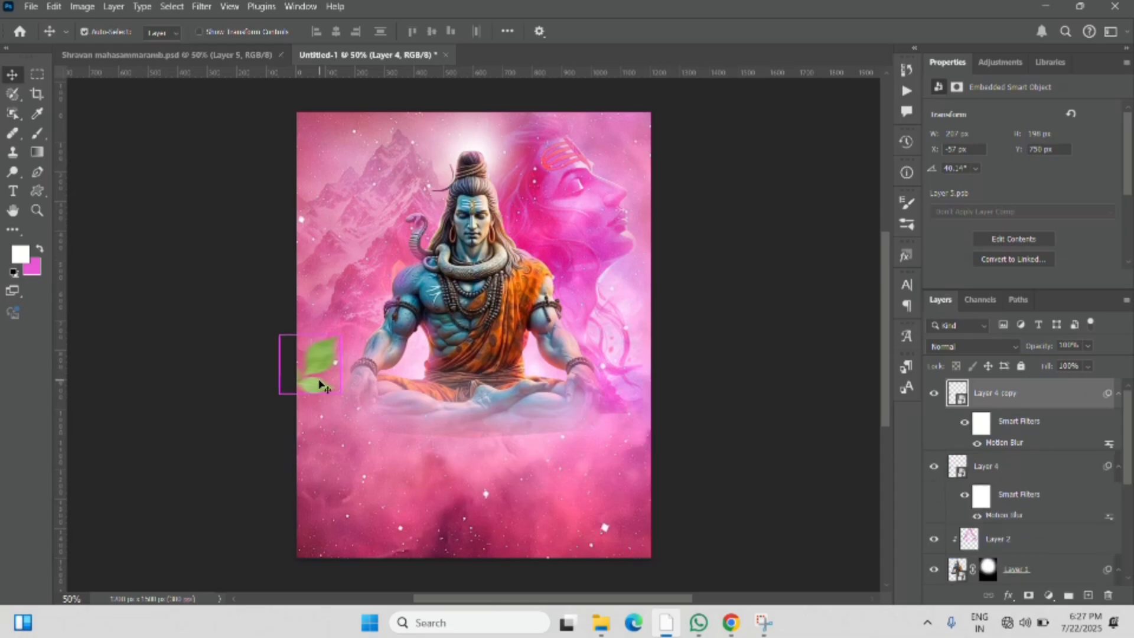
left_click_drag(319, 385, 605, 436)
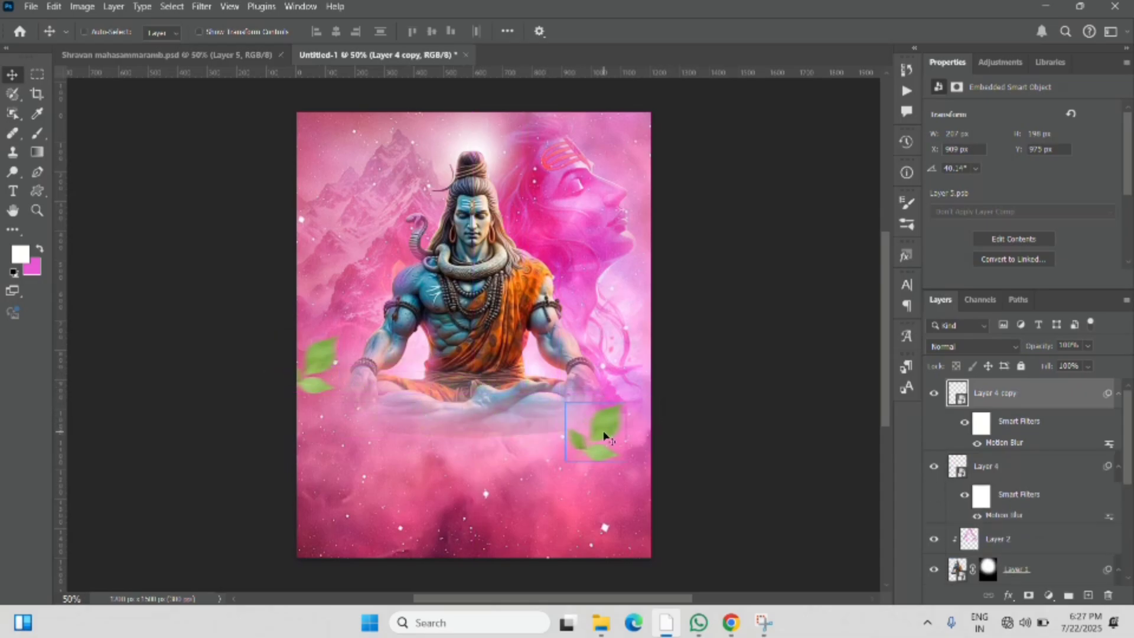
key("ctrl+t")
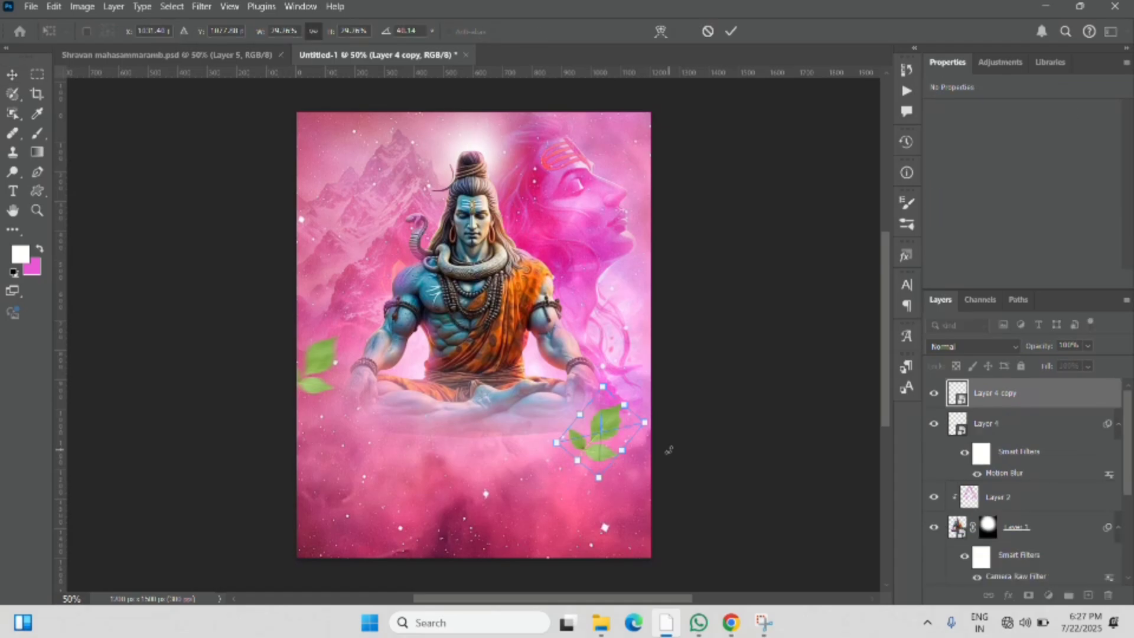
right_click(611, 452)
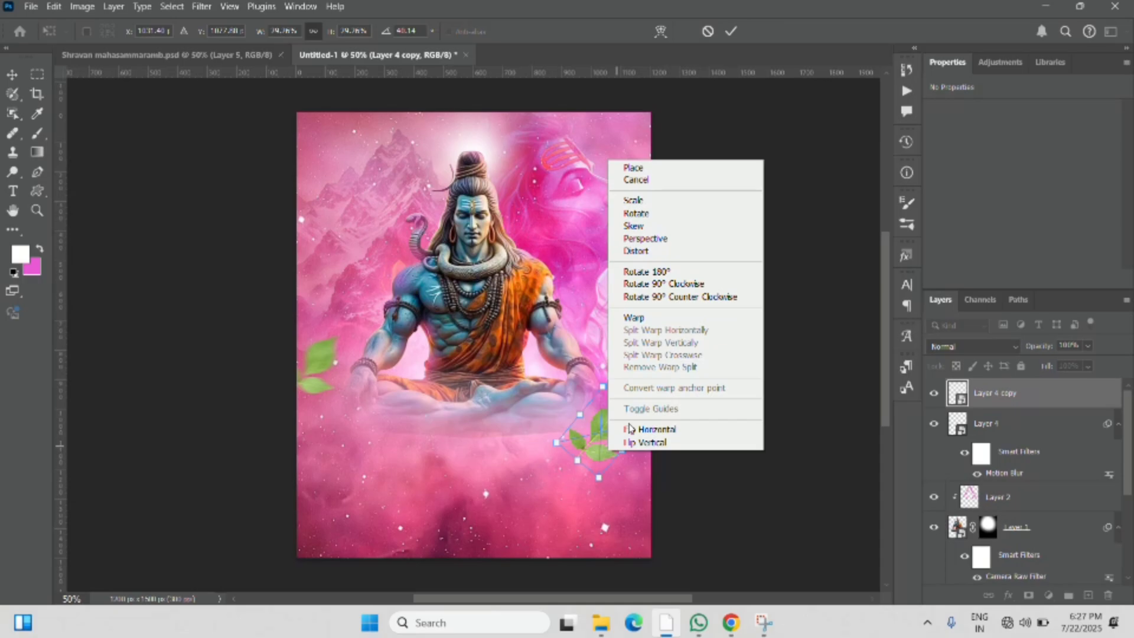
left_click(631, 429)
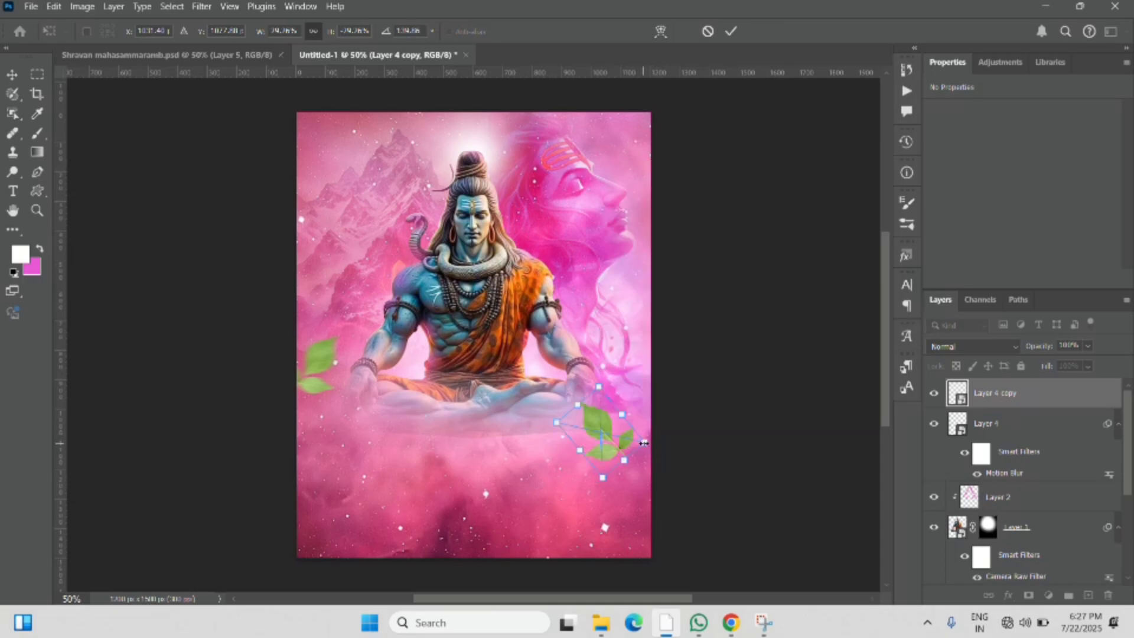
left_click_drag(643, 442, 701, 455)
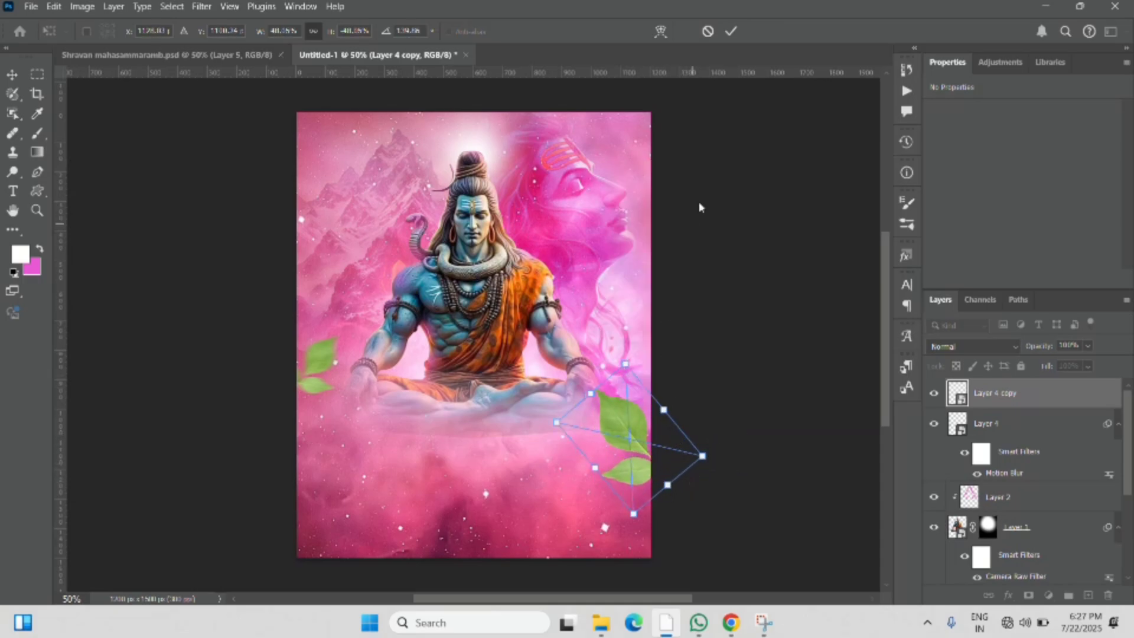
left_click(731, 30)
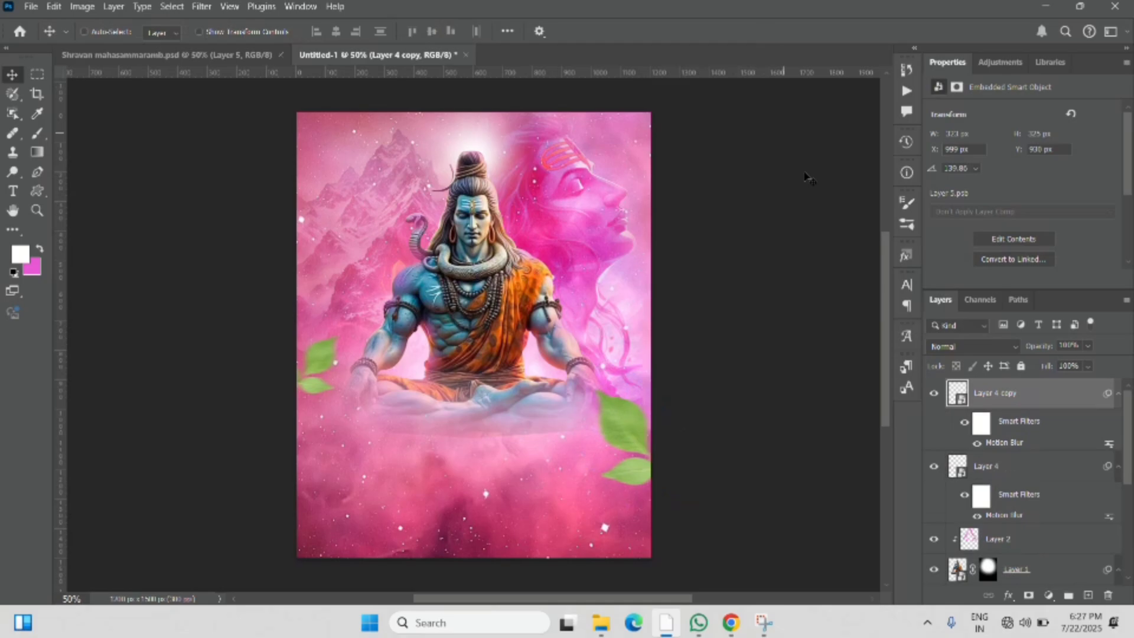
Duplicate the small left-edge leaf and place the copy in the poster's upper-right corner, about X 1023, Y -40 px.
left_click(1042, 486)
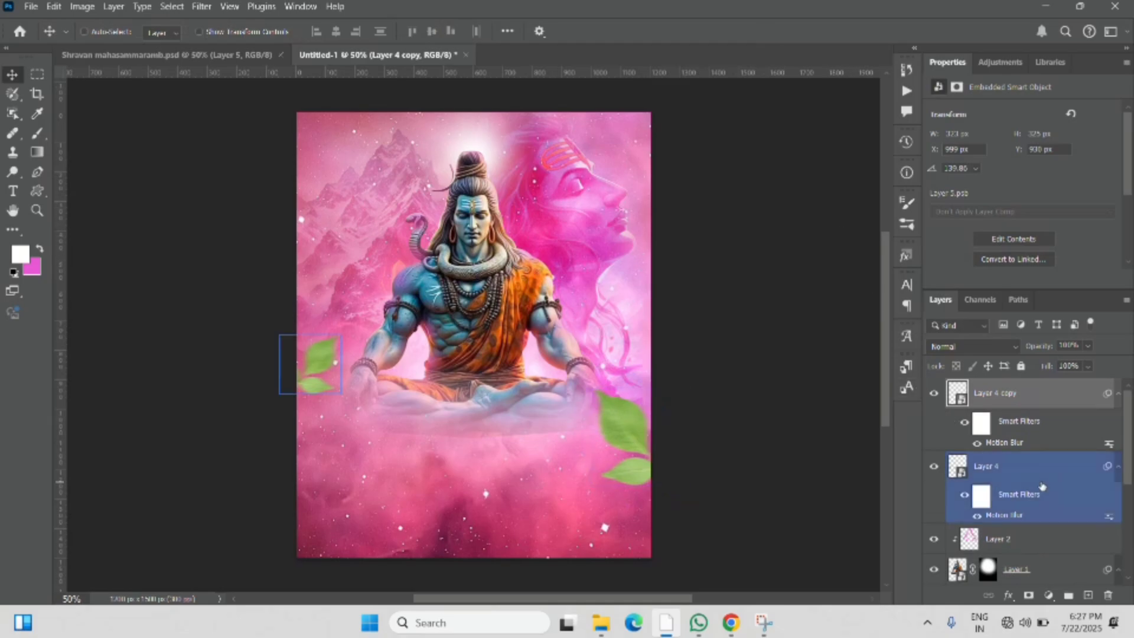
left_click(1000, 471)
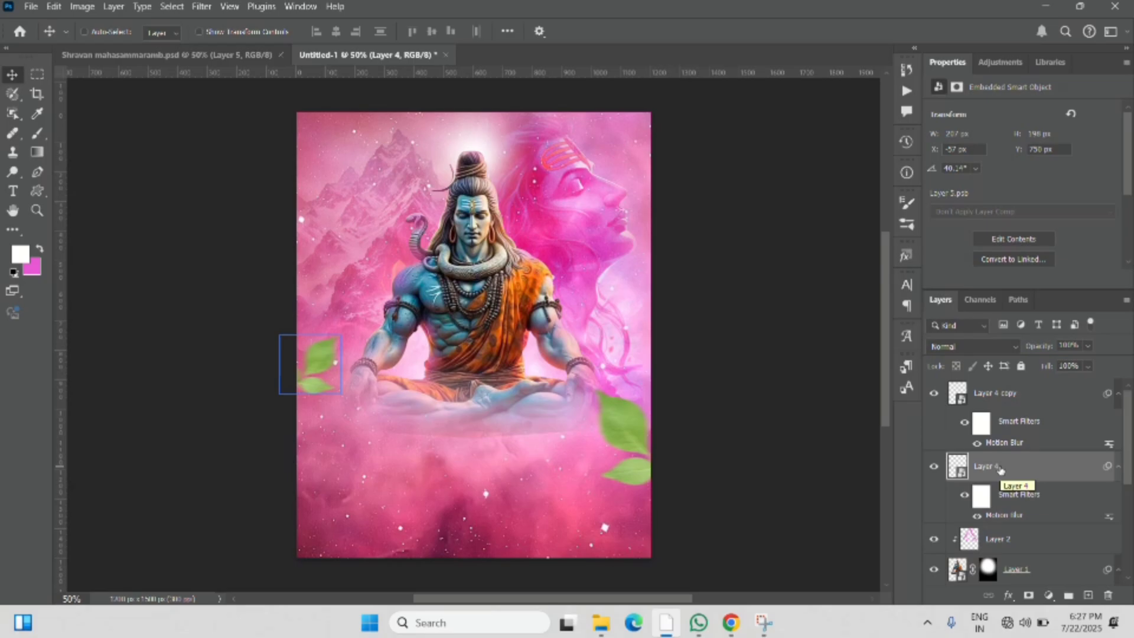
key("ctrl+j")
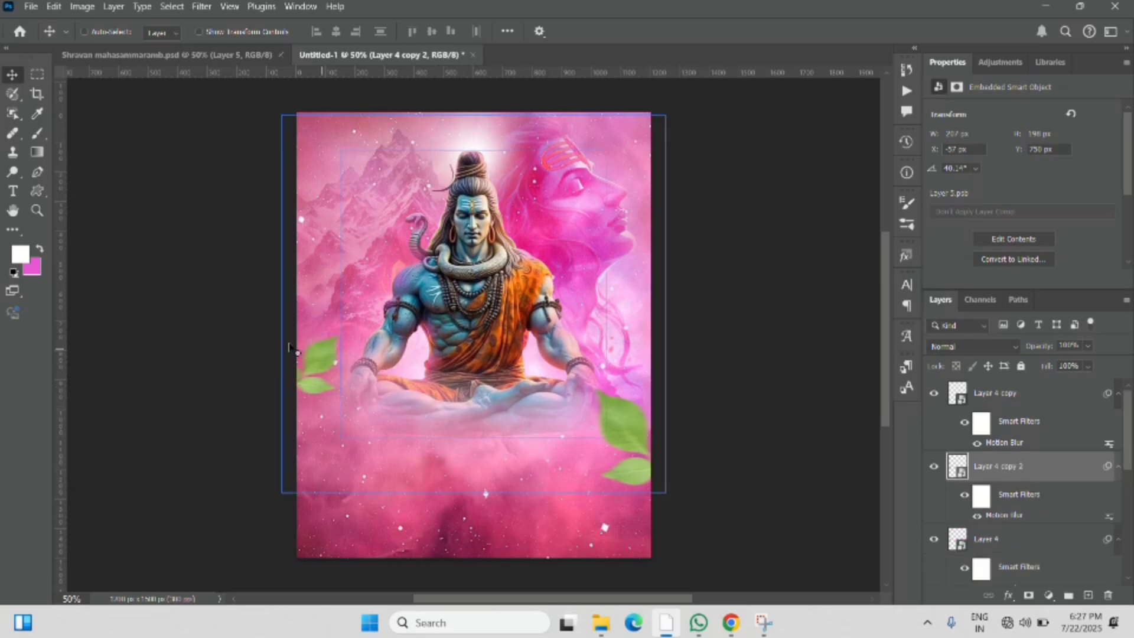
left_click_drag(317, 383, 633, 146)
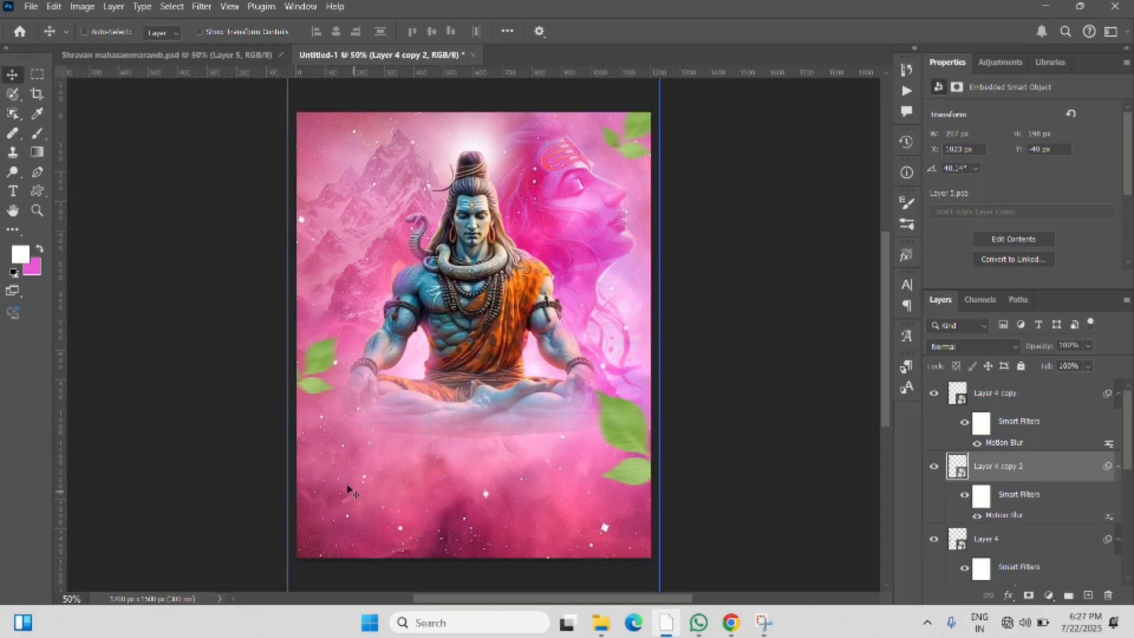
Copy the title groups "Group 1" and "Group 1 copy" from Shravan mahasammaramb.psd into the Untitled-1 poster.
left_click(188, 55)
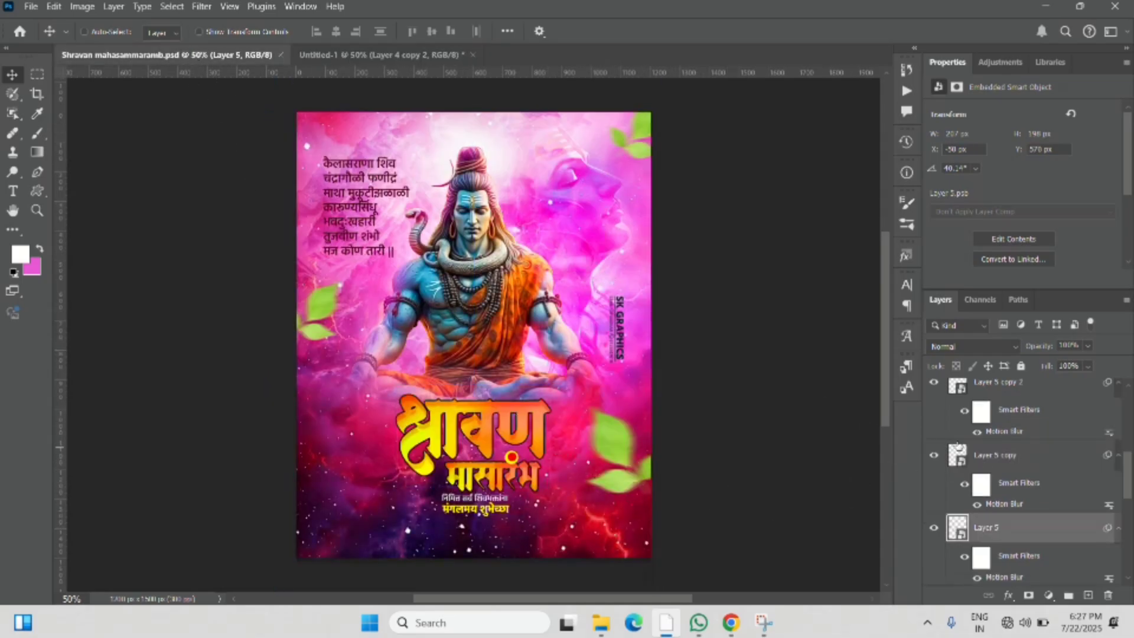
left_click(1040, 490)
scroll(1041, 495, "down", 2)
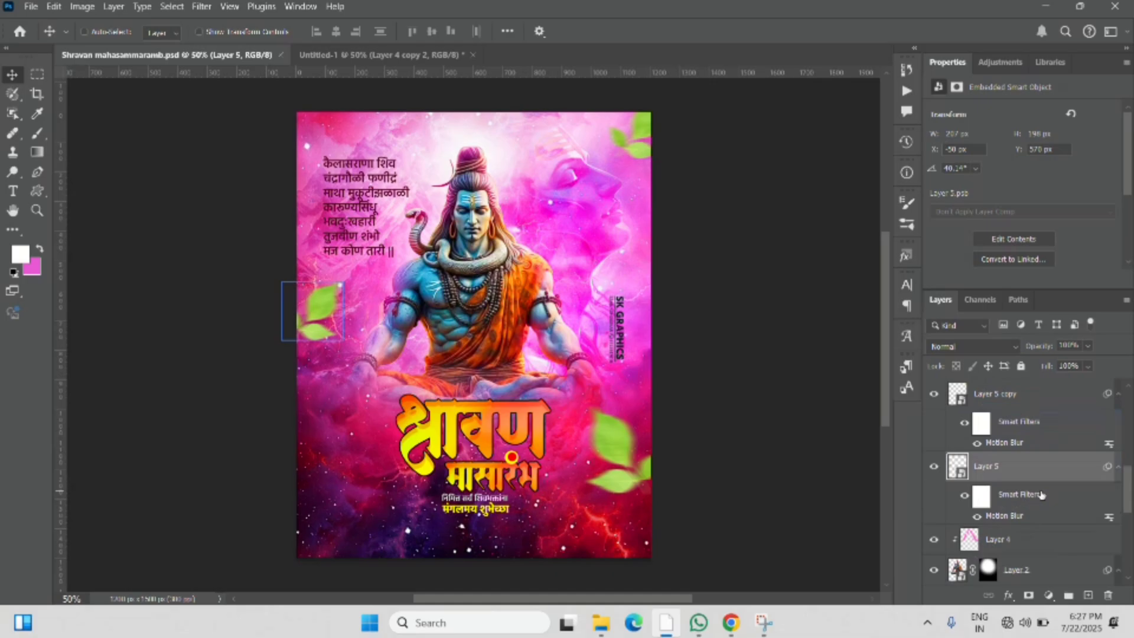
scroll(1039, 493, "up", 2)
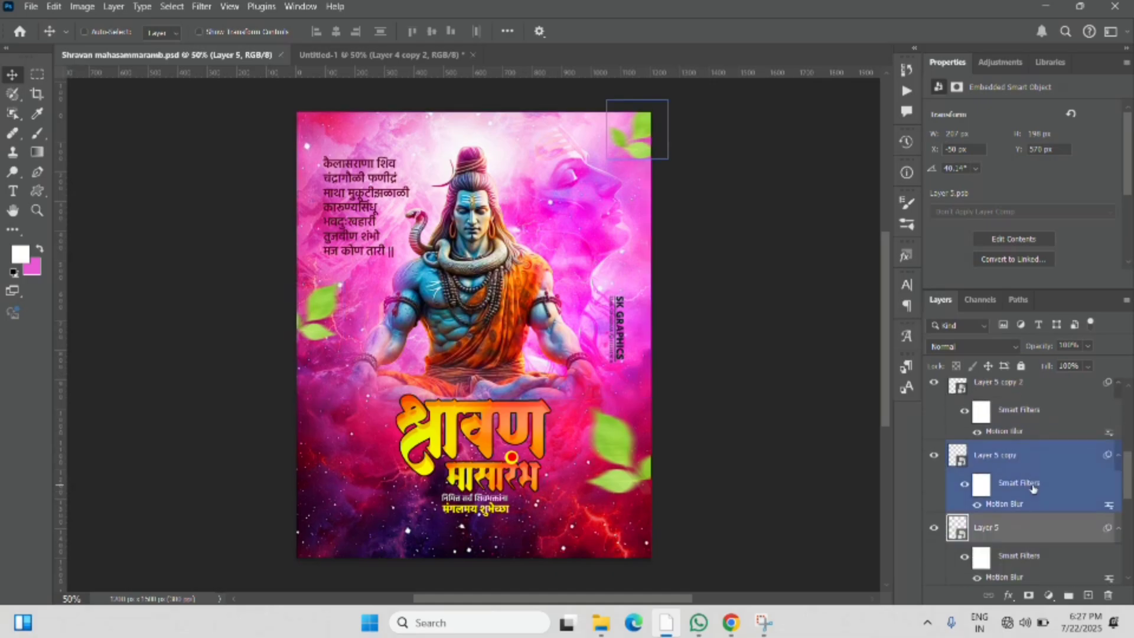
scroll(1032, 487, "up", 3)
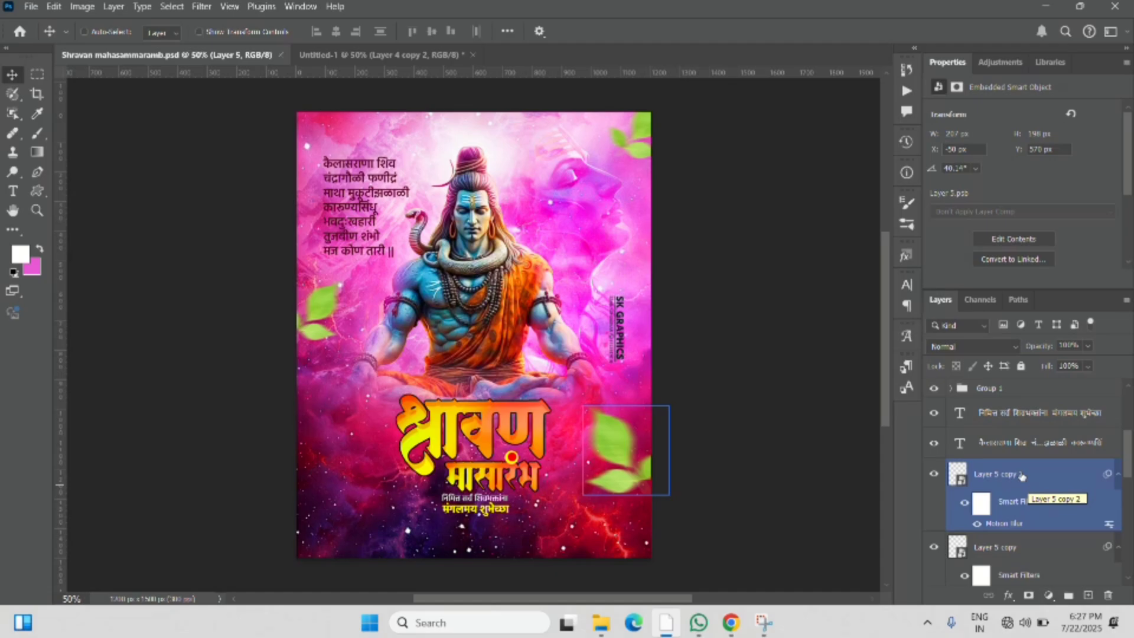
scroll(1022, 476, "up", 5)
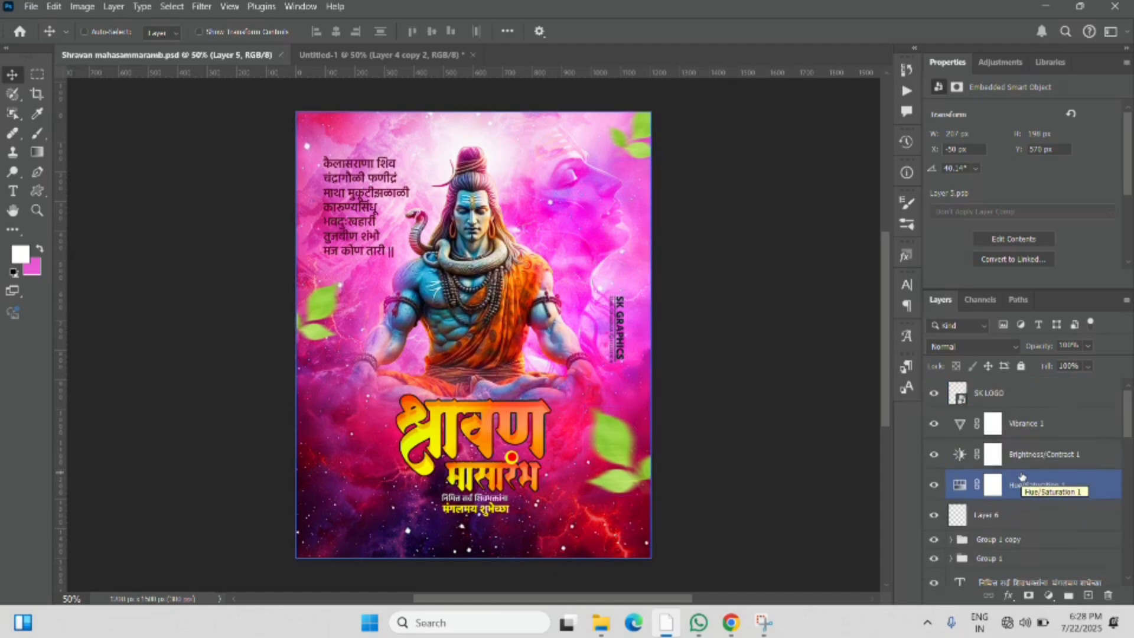
scroll(1021, 476, "down", 3)
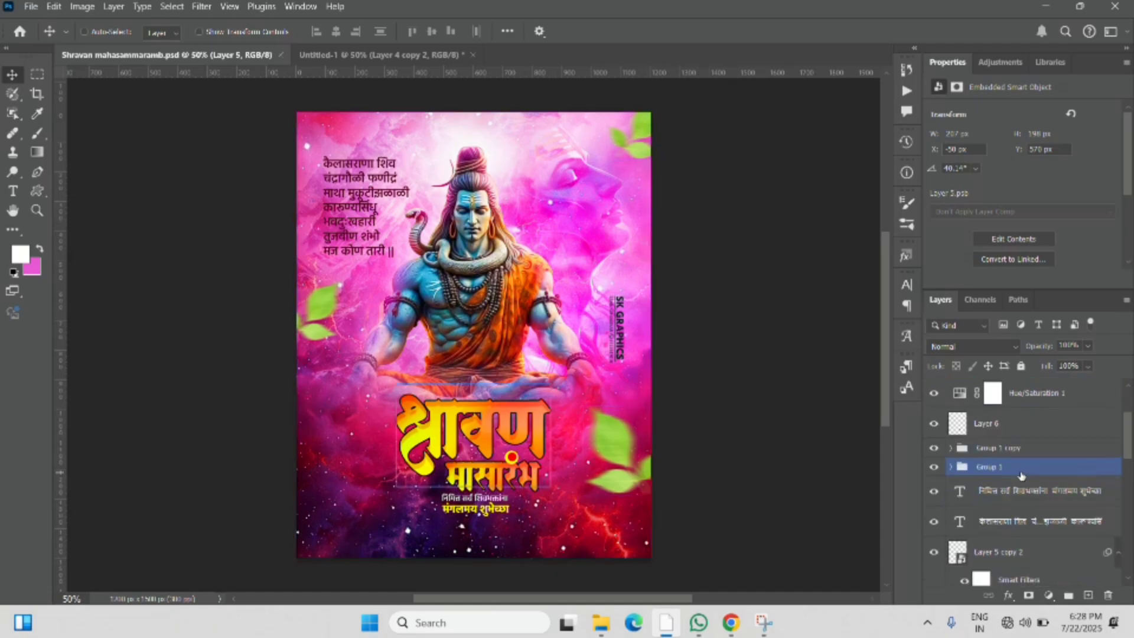
left_click(1017, 469)
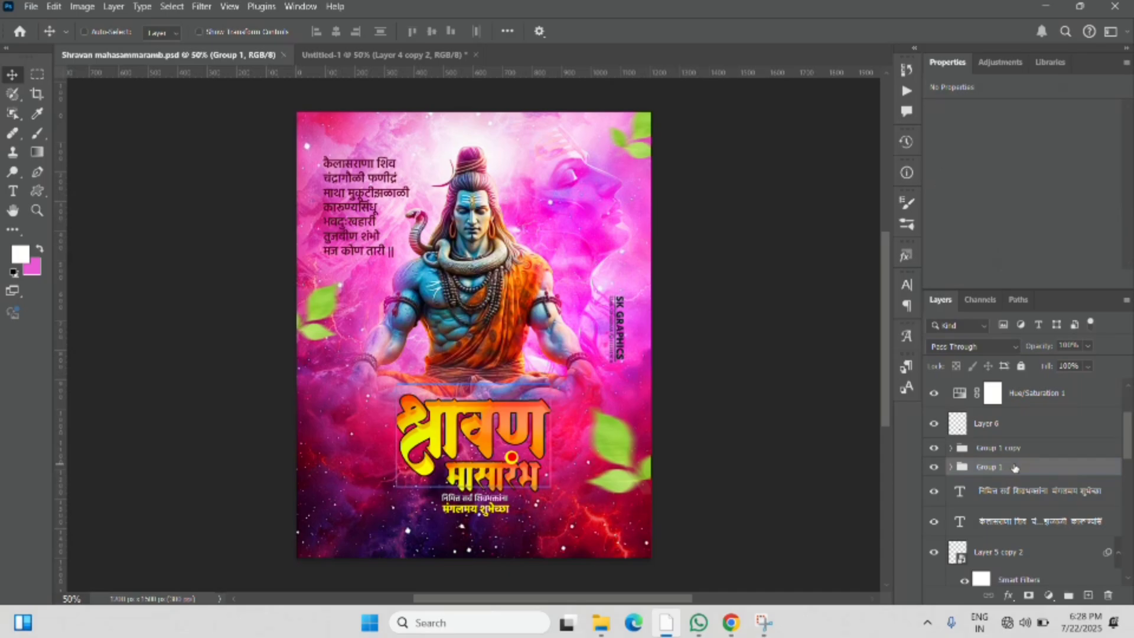
left_click(1014, 451, "shift")
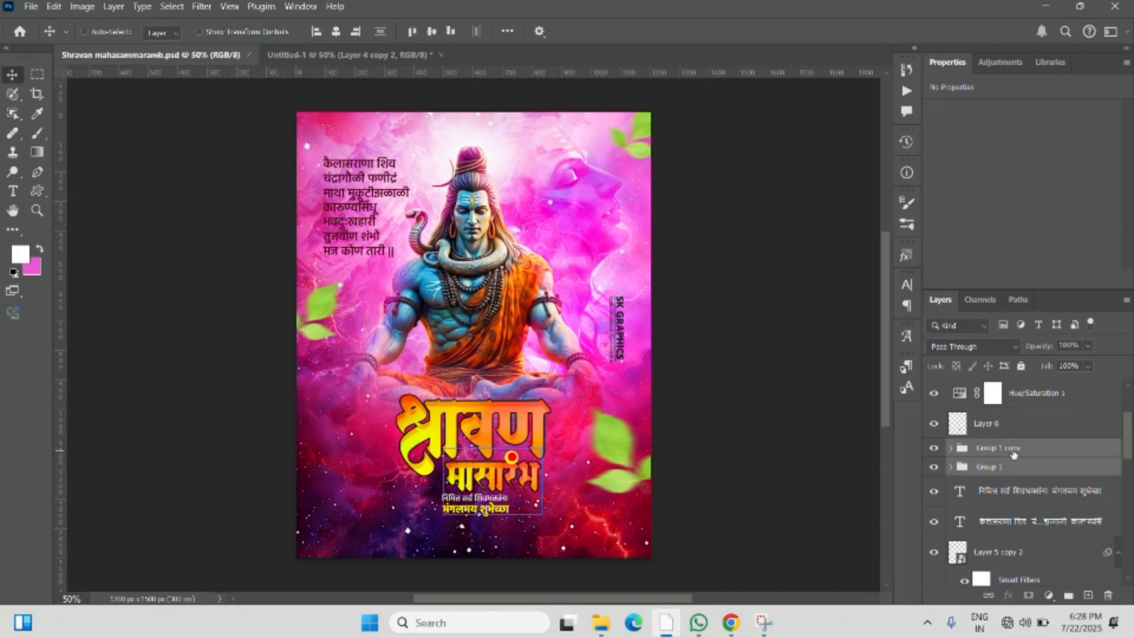
left_click_drag(1013, 455, 497, 442)
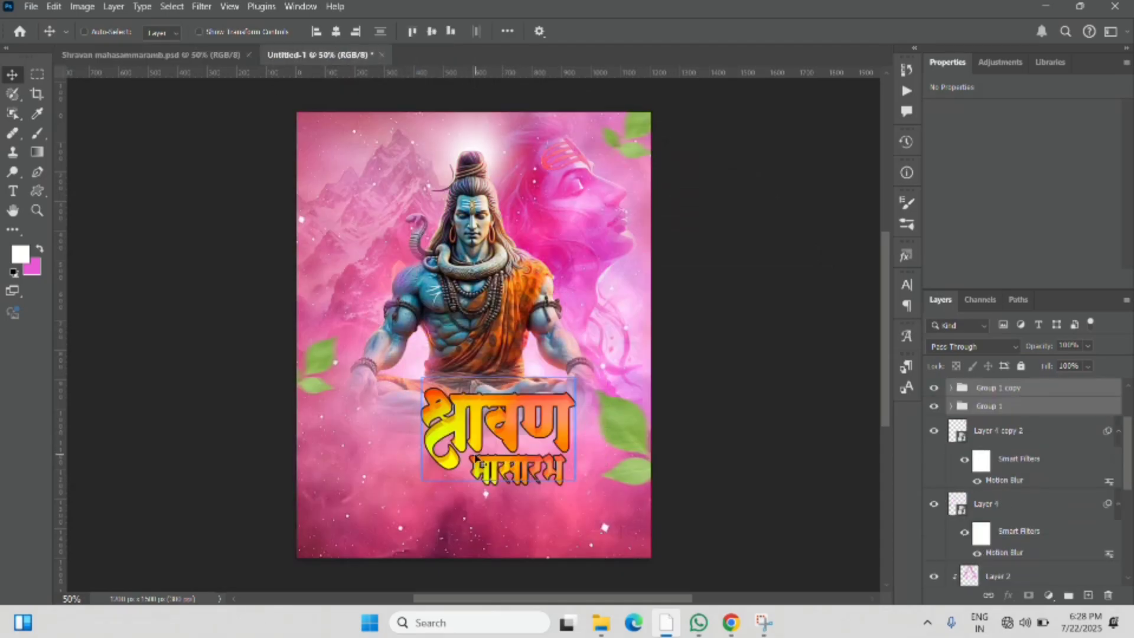
Position the श्रावण मासारंभ title centrally beneath the seated Shiva, just below his crossed legs.
left_click(199, 31)
mouse_move(520, 417)
left_mouse_down()
mouse_move(489, 419)
mouse_move(501, 428)
left_mouse_up()
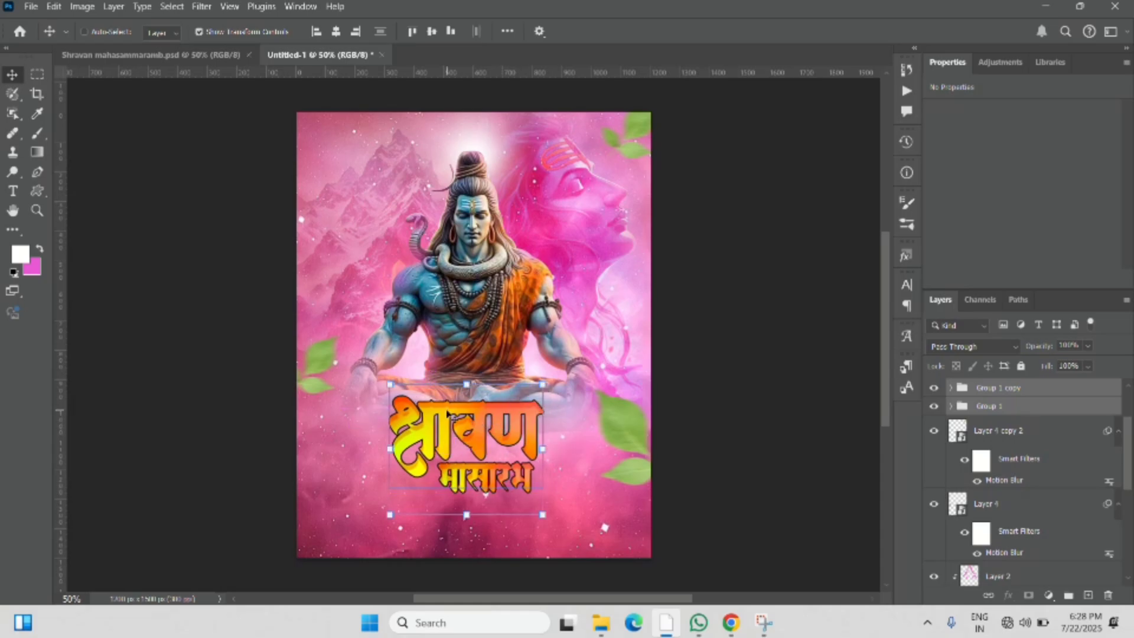
left_click(199, 31)
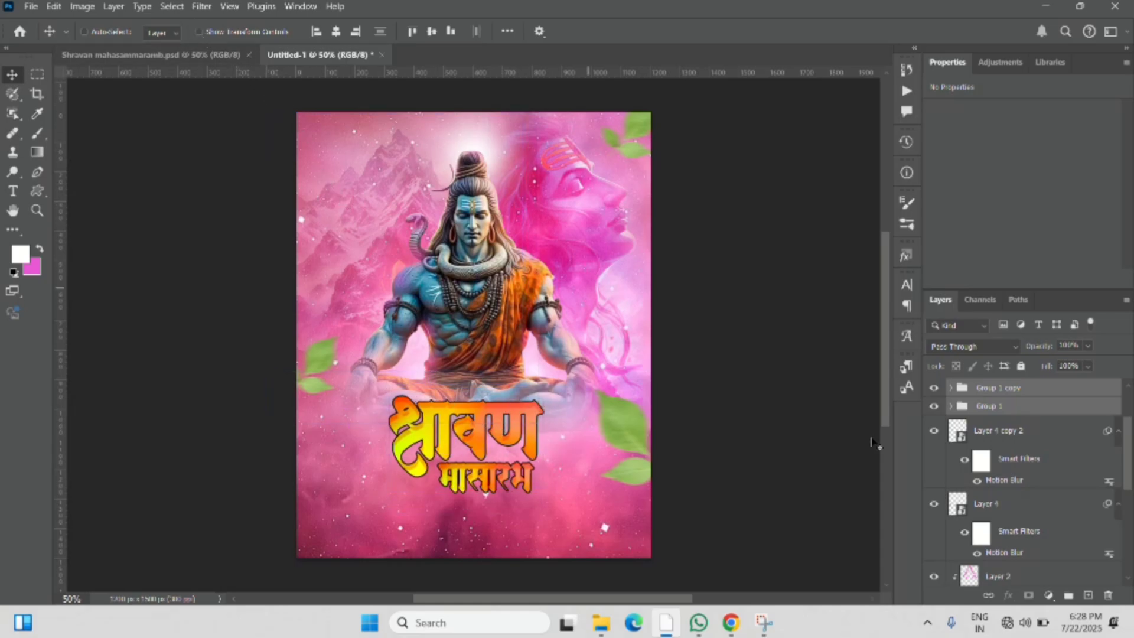
Expand "Group 1 copy" and toggle its visibility off and on to identify its part of the title.
left_click(951, 388)
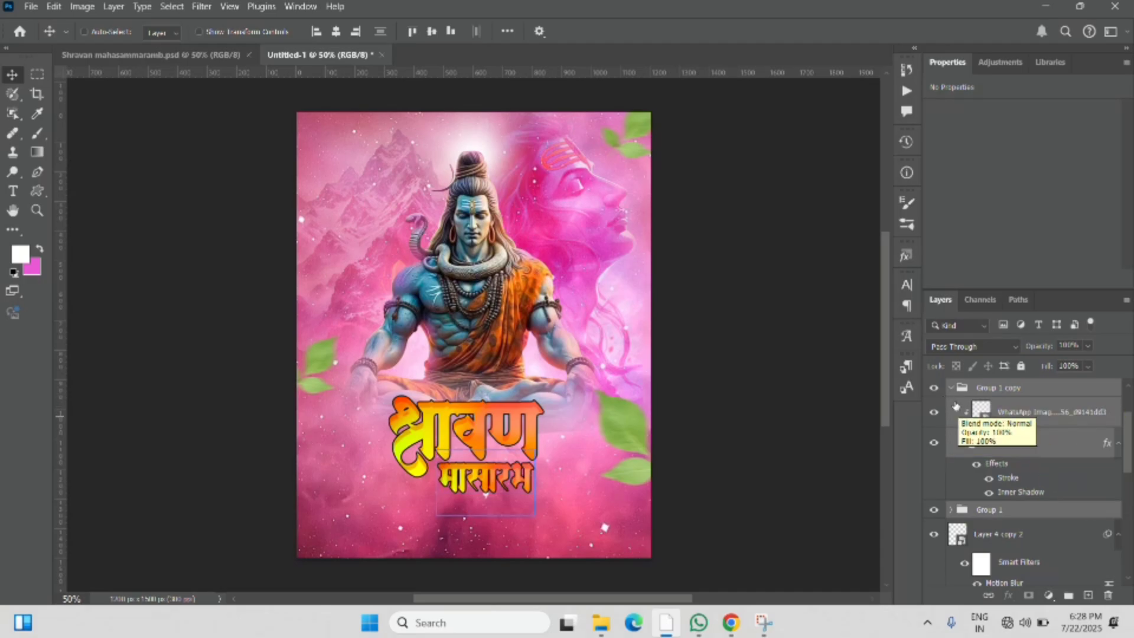
left_click(934, 388)
left_click(934, 388)
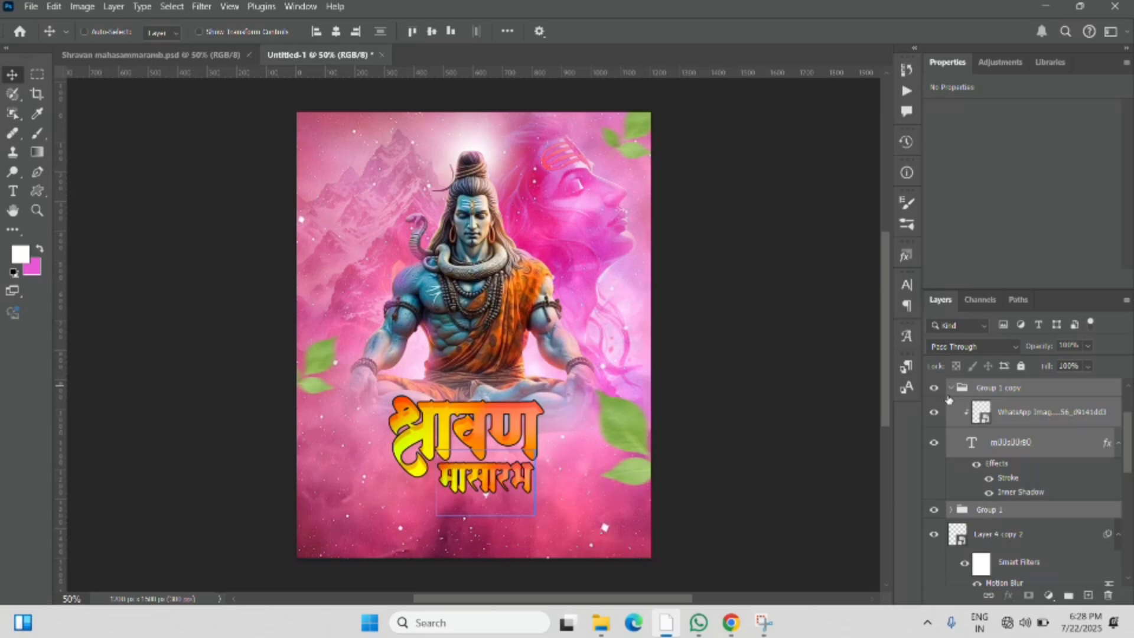
Try to rasterize the selected title layers in "Group 1 copy", then undo it.
right_click(1001, 417)
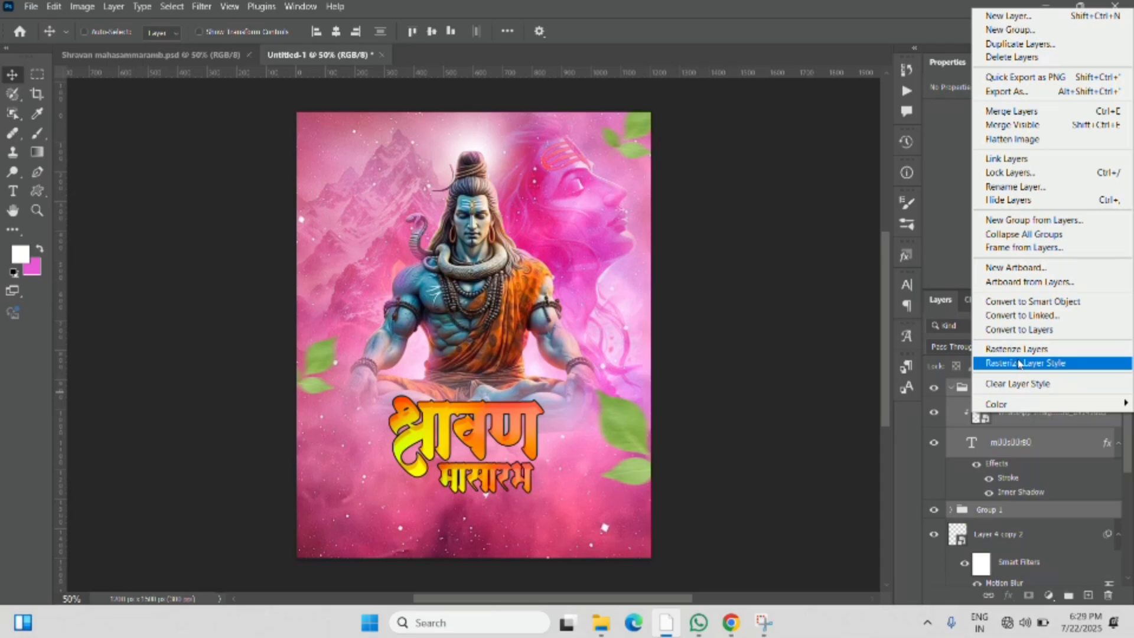
left_click(1016, 351)
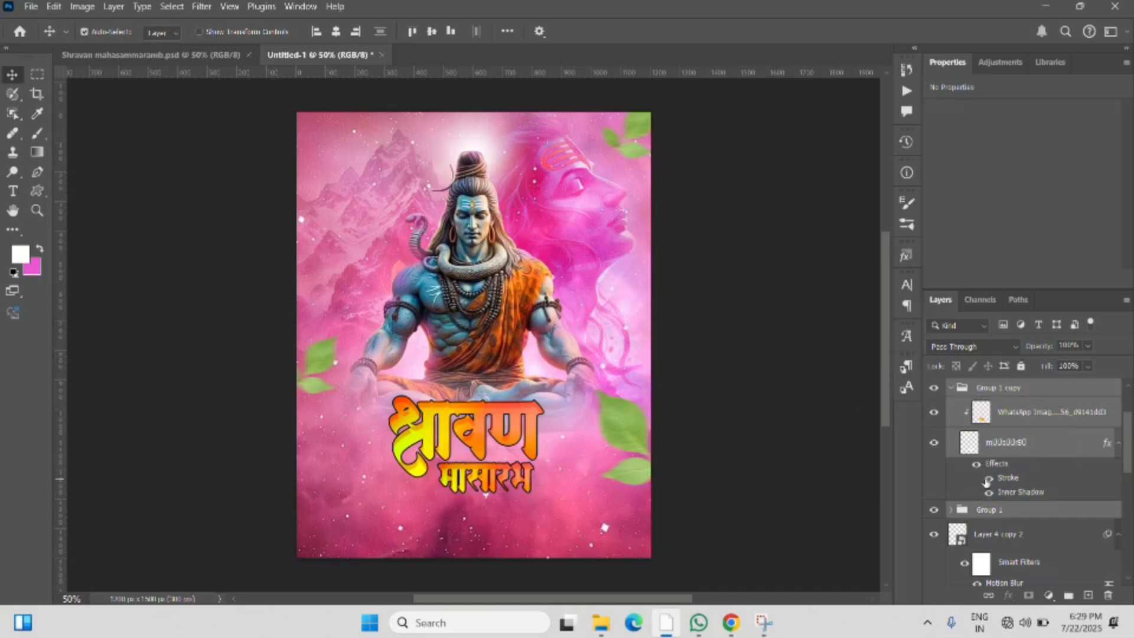
key("ctrl+z")
key("ctrl+z")
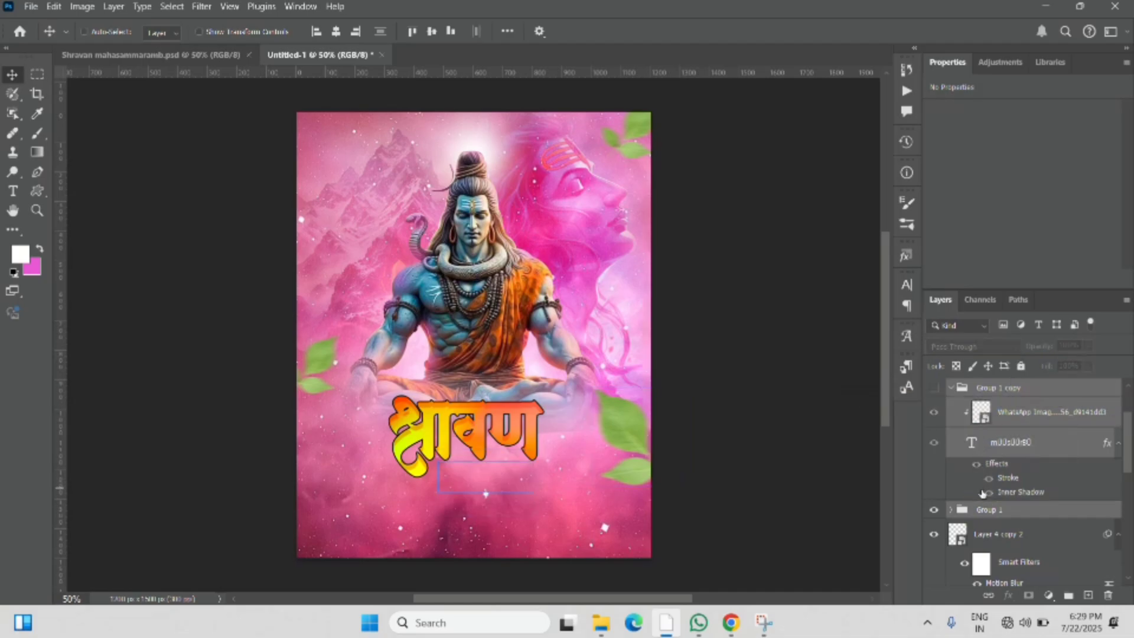
key("ctrl+shift+z")
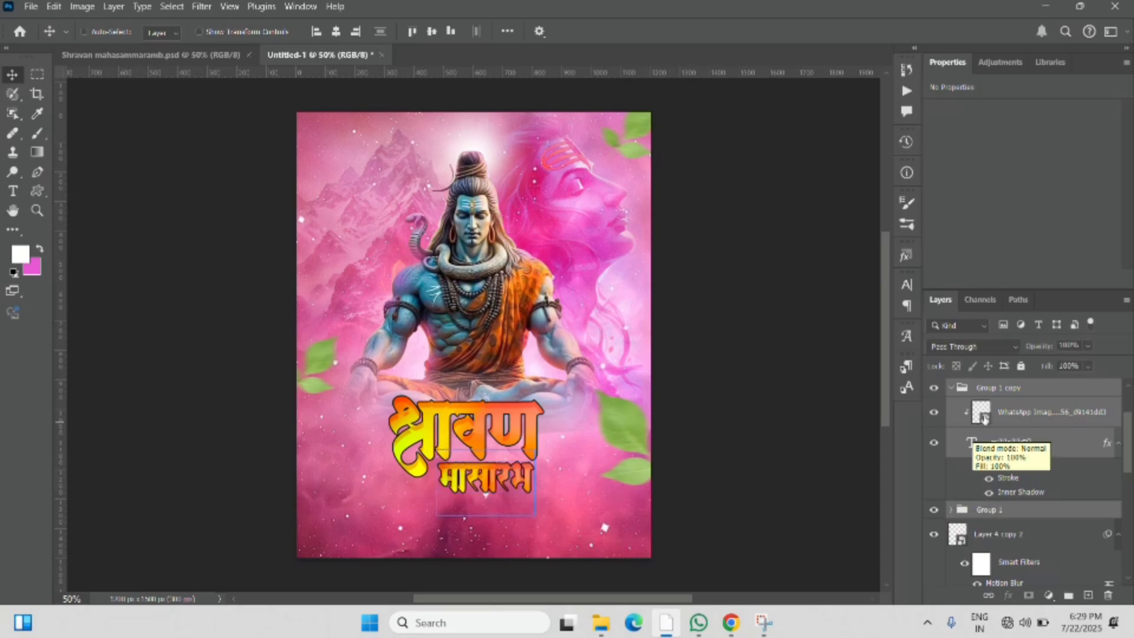
Try rasterizing and then clearing the layer style of the selected title layers, undoing each attempt.
right_click(1002, 415)
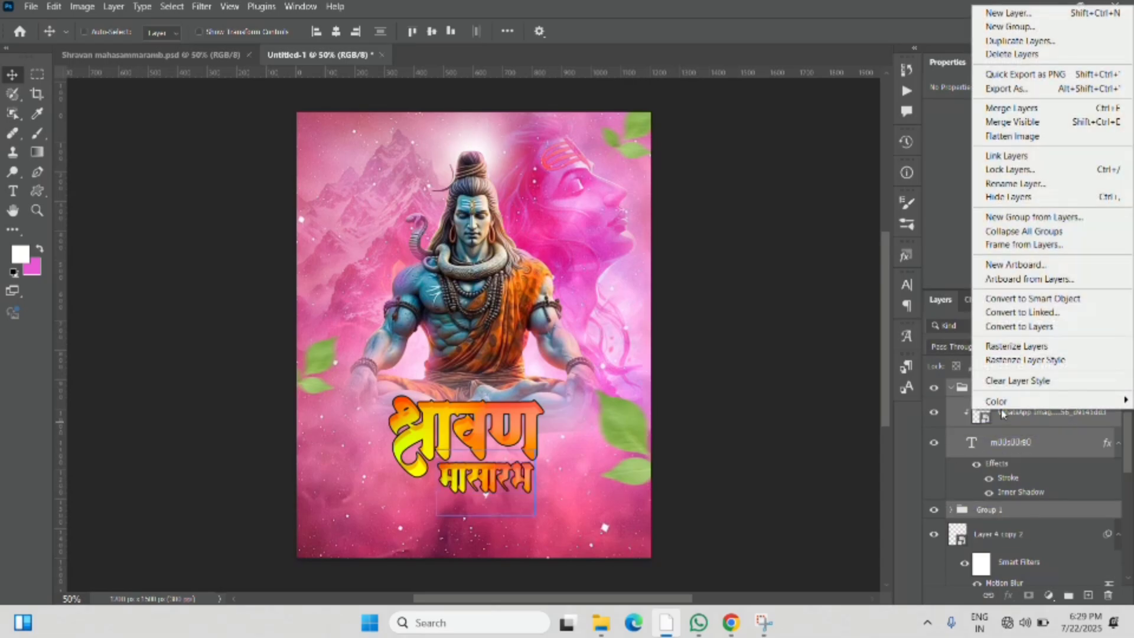
left_click(1026, 362)
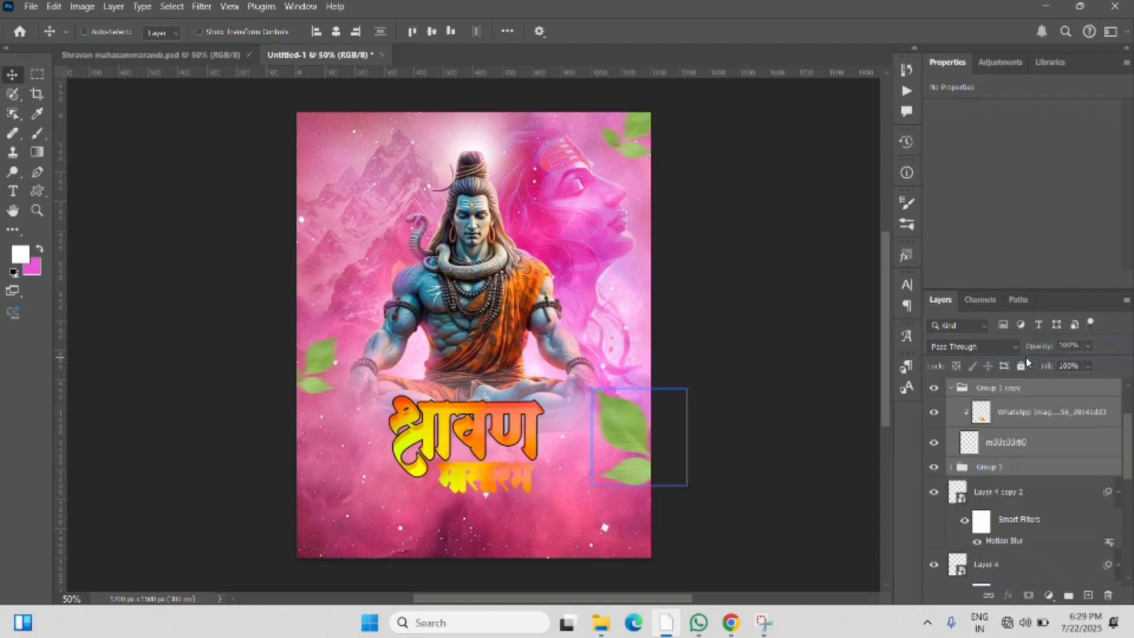
key("ctrl+z")
right_click(1027, 420)
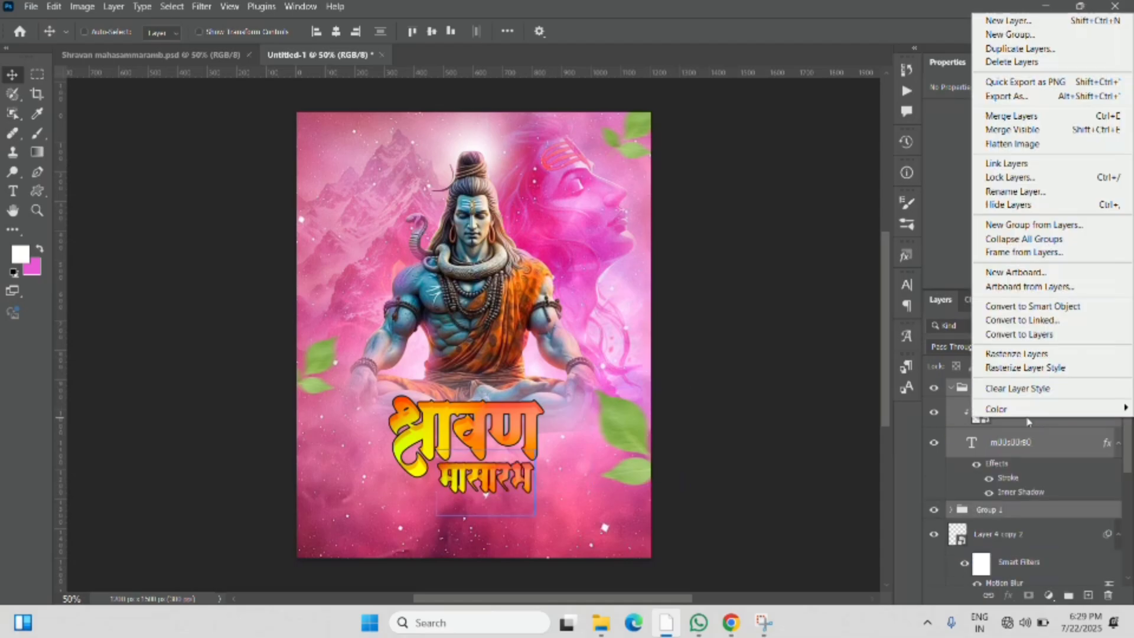
left_click(1033, 389)
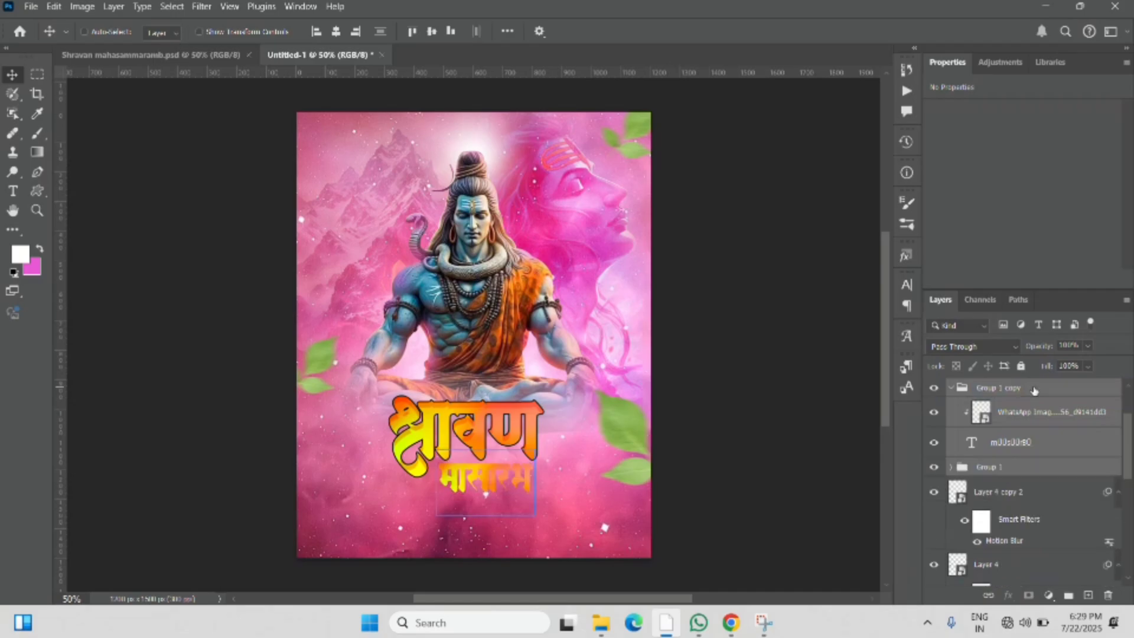
key("ctrl+z")
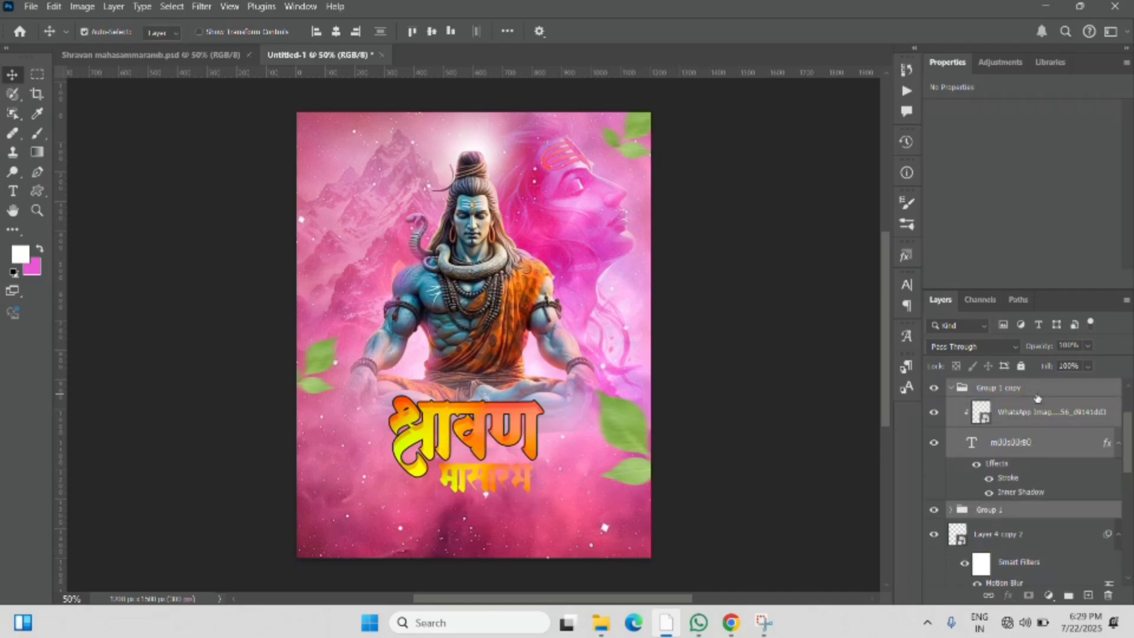
Examine the contents of both title groups, including the clipped image and the text layer in "Group 1 copy".
left_click(950, 510)
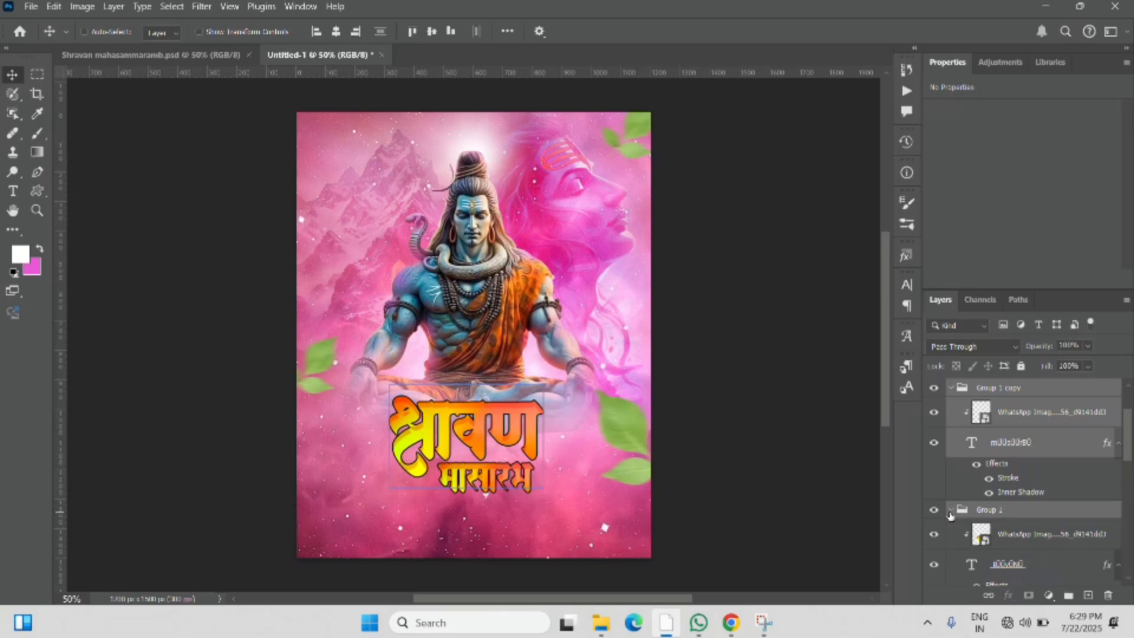
left_click(949, 511)
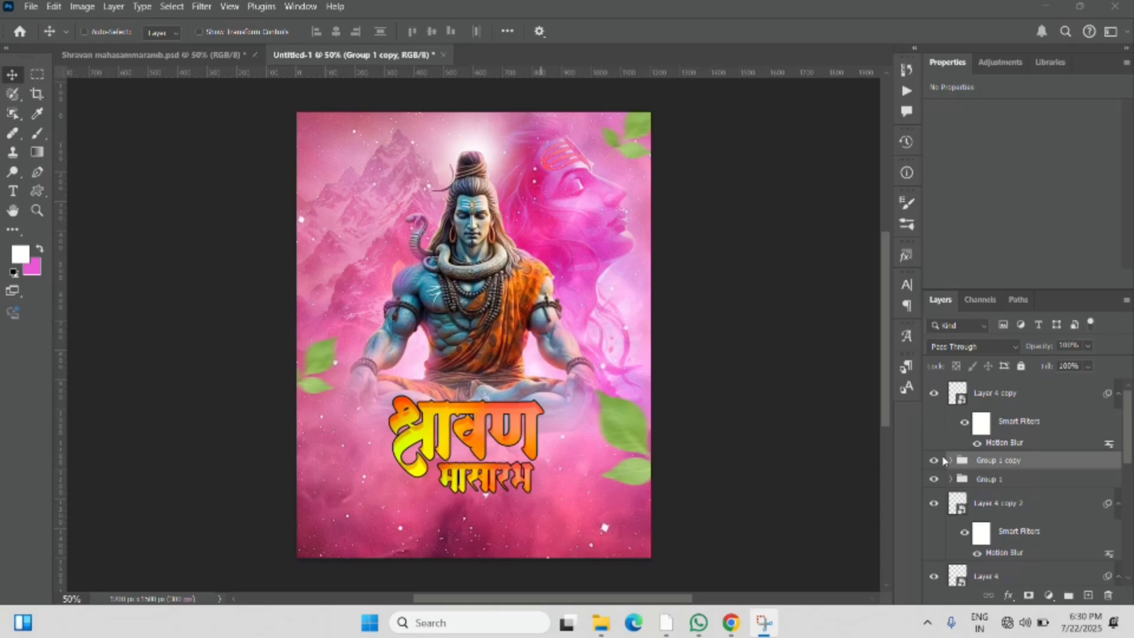
left_click(979, 445)
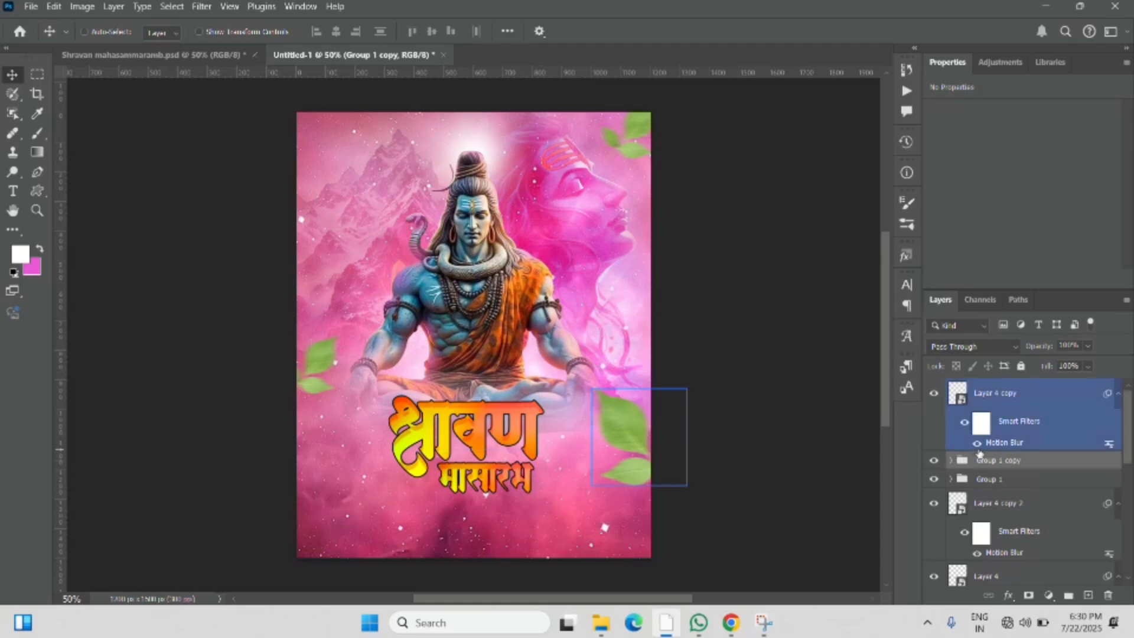
left_click(949, 460)
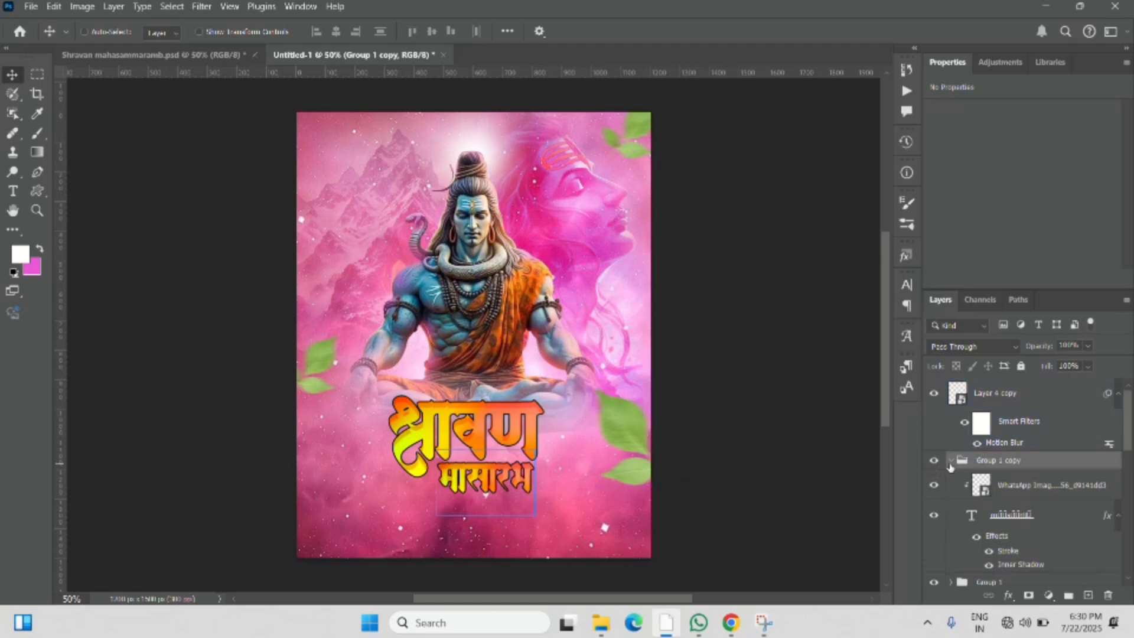
scroll(968, 464, "down", 2)
left_click(983, 450)
left_click(1022, 412)
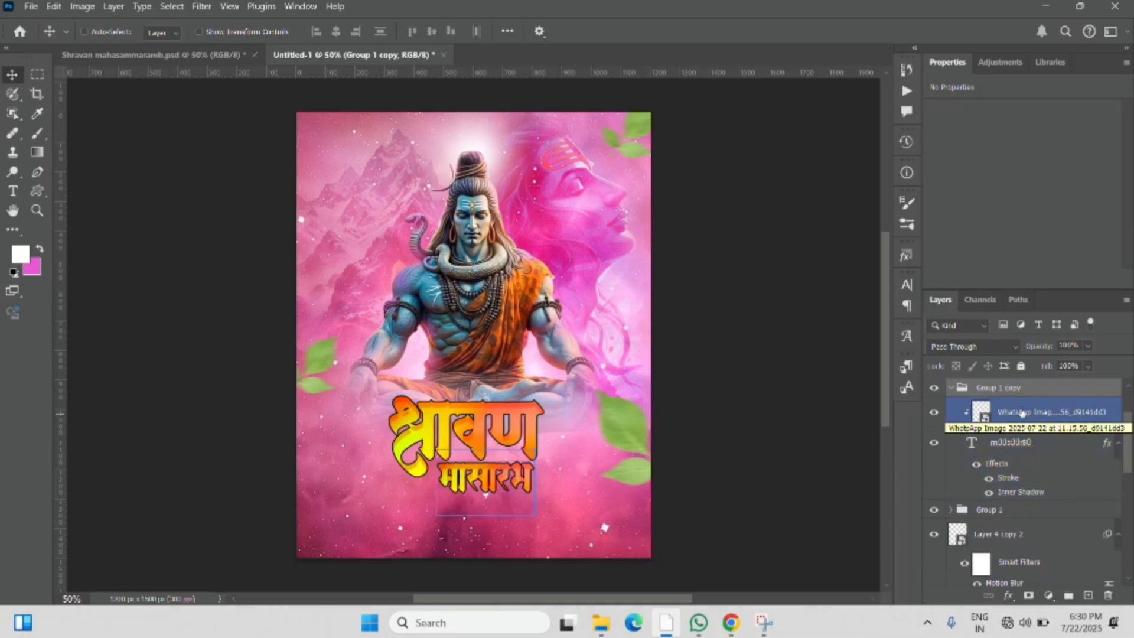
left_click(1015, 444)
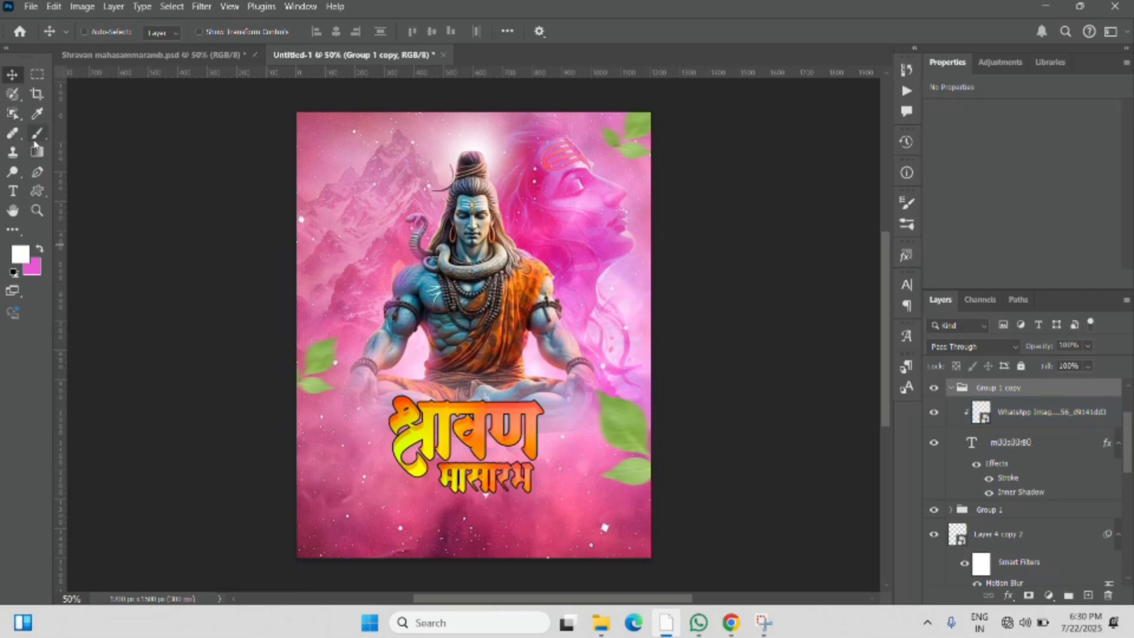
Check the font of the मासारंभ text with the Type tool and close text editing without changes.
left_click(9, 196)
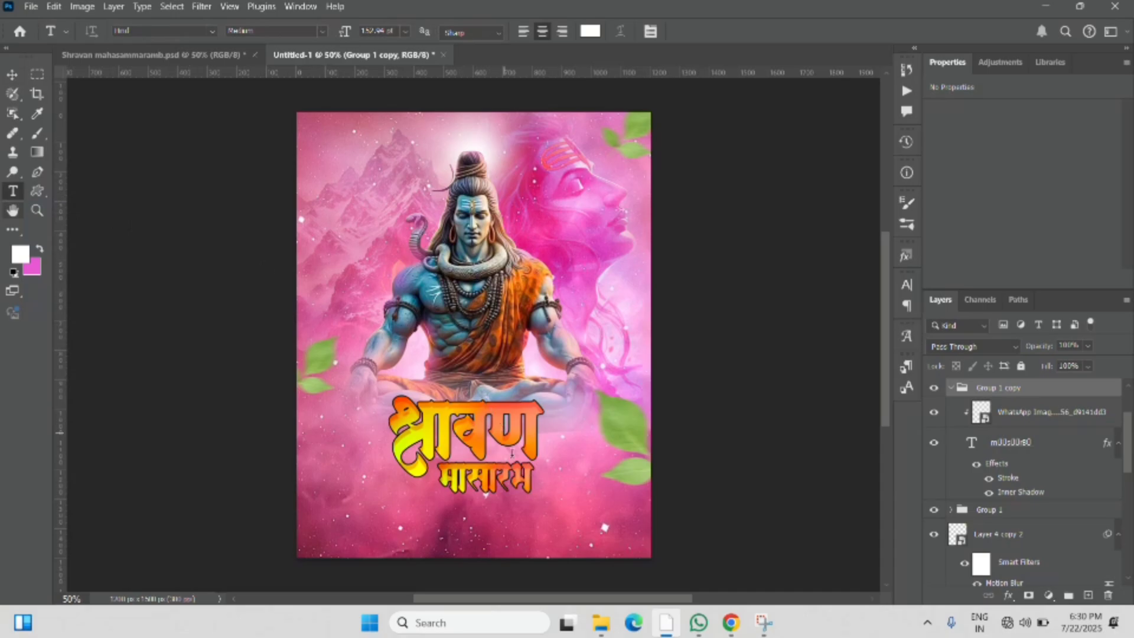
left_click(527, 489)
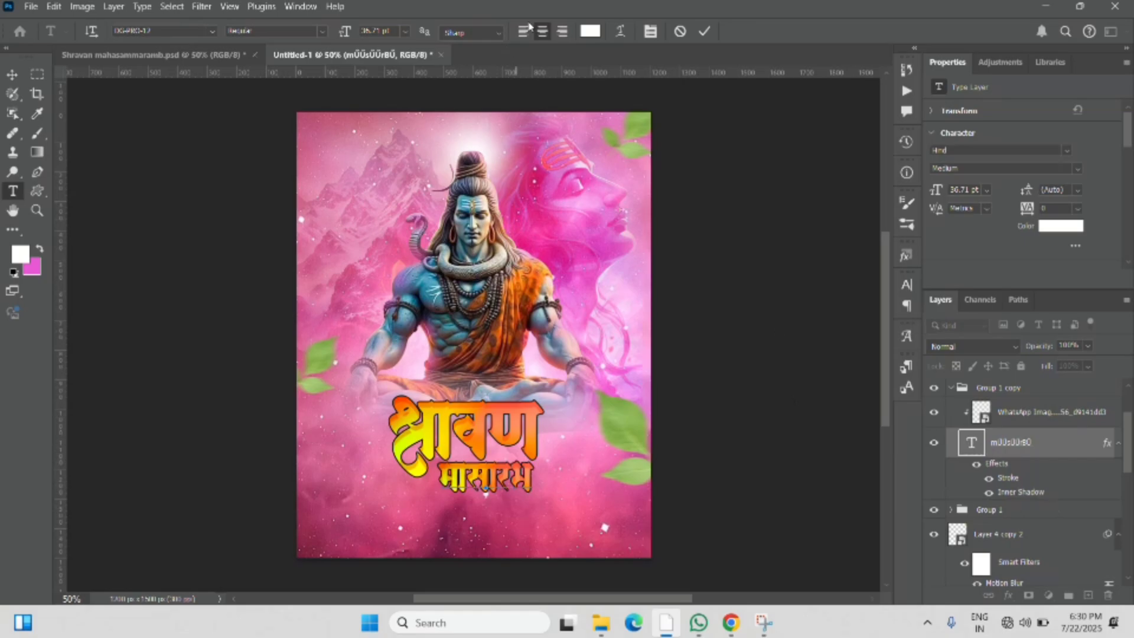
left_click(703, 32)
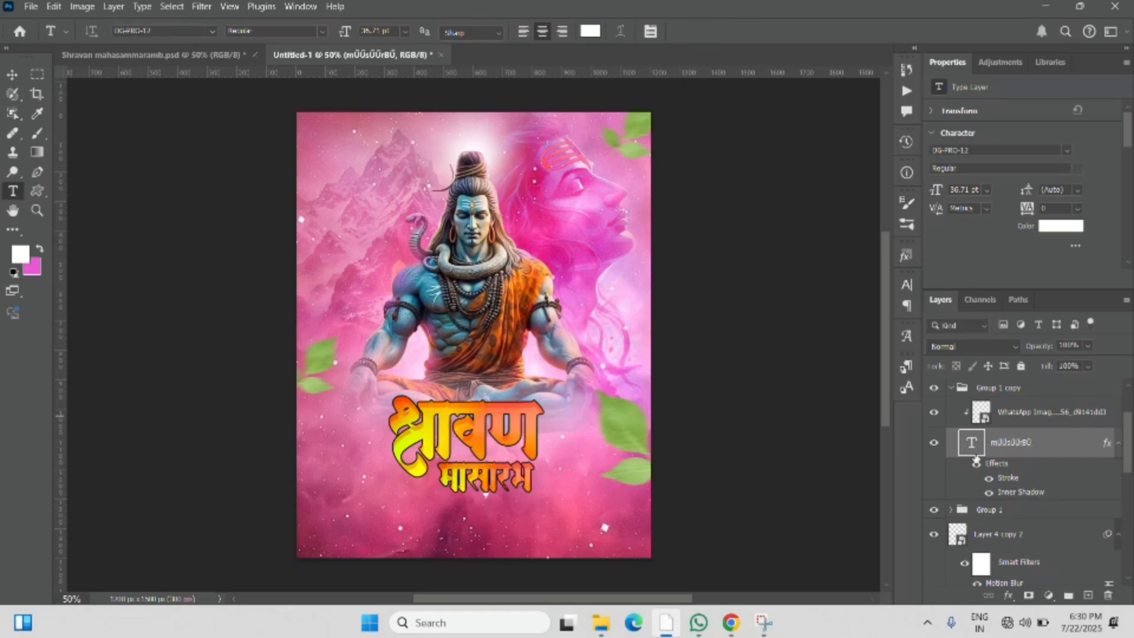
Review the Inner Shadow and Stroke settings of the मासारभ text layer and close them unchanged.
scroll(1004, 437, "up", 2)
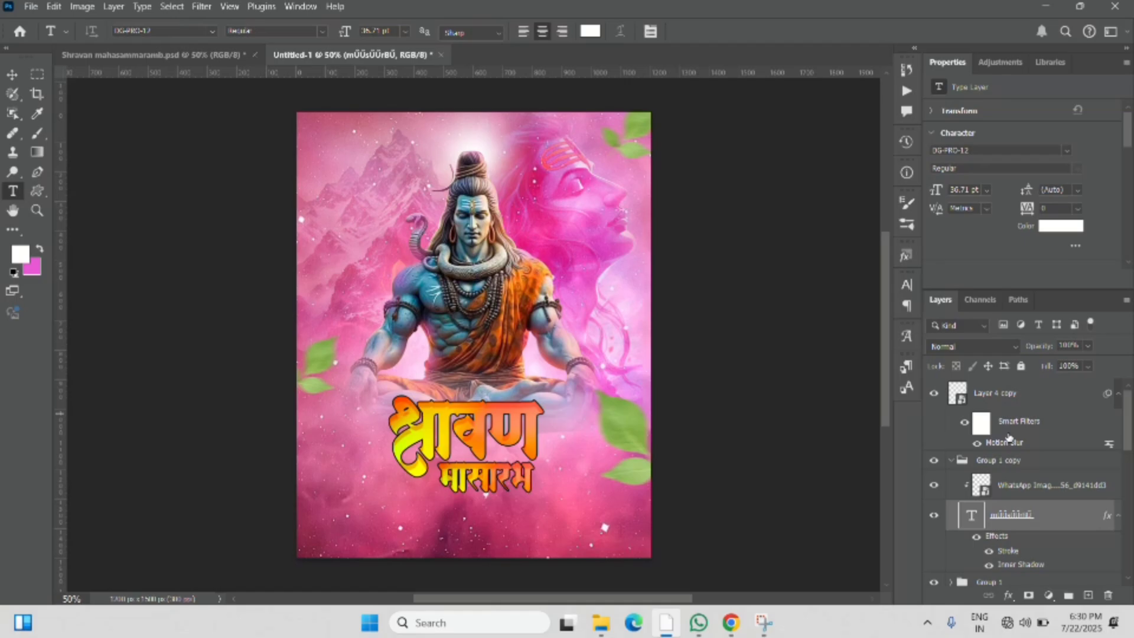
double_click(1016, 566)
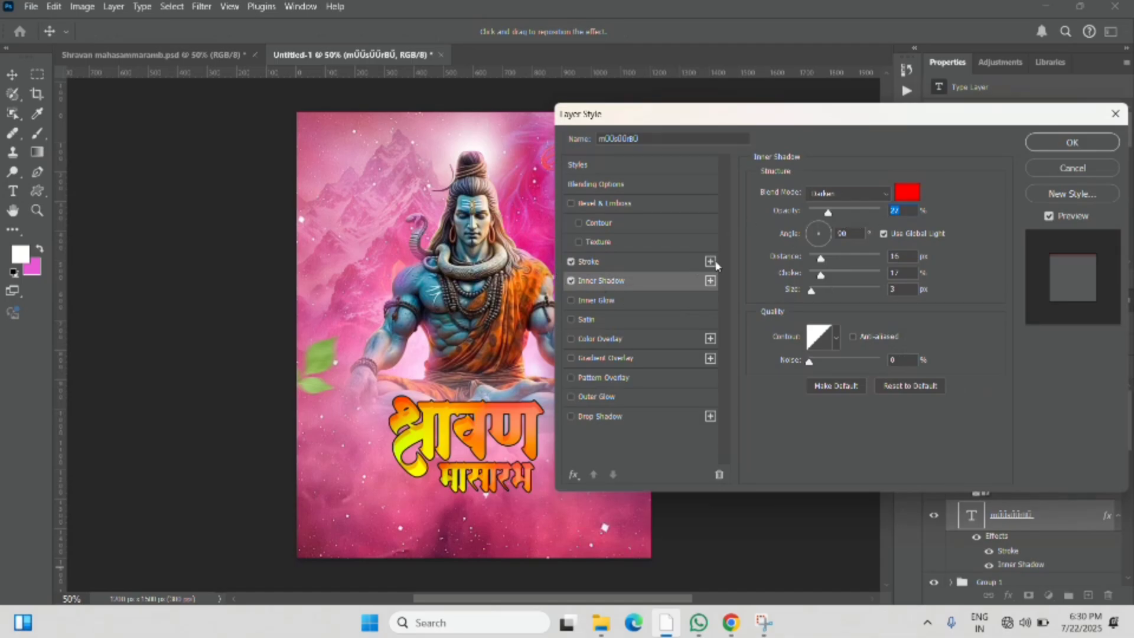
left_click(647, 285)
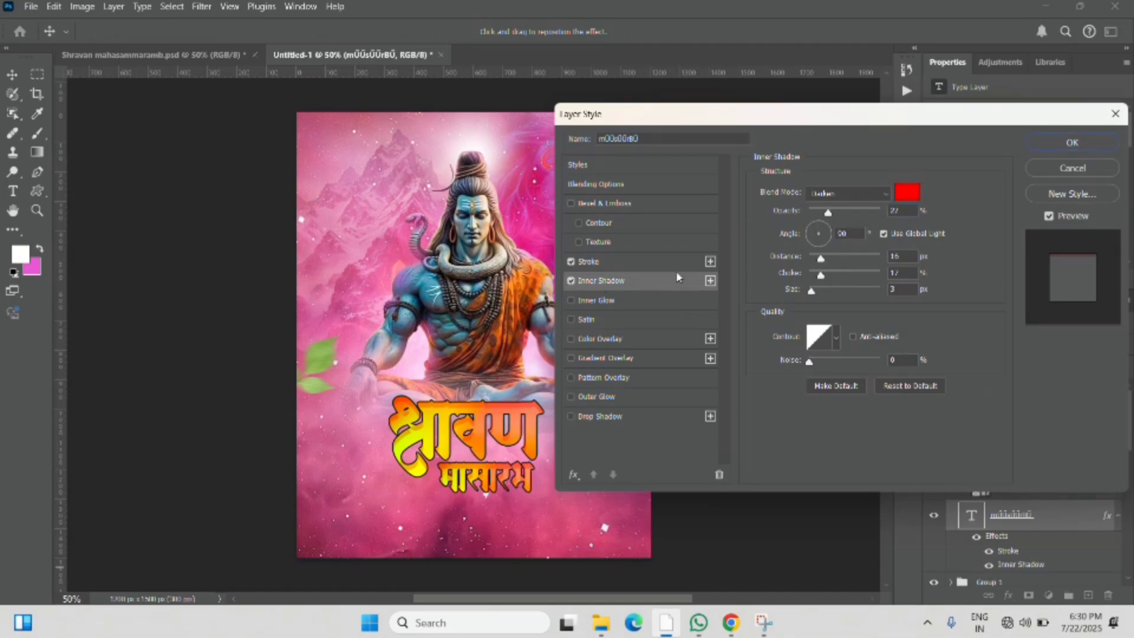
left_click(614, 259)
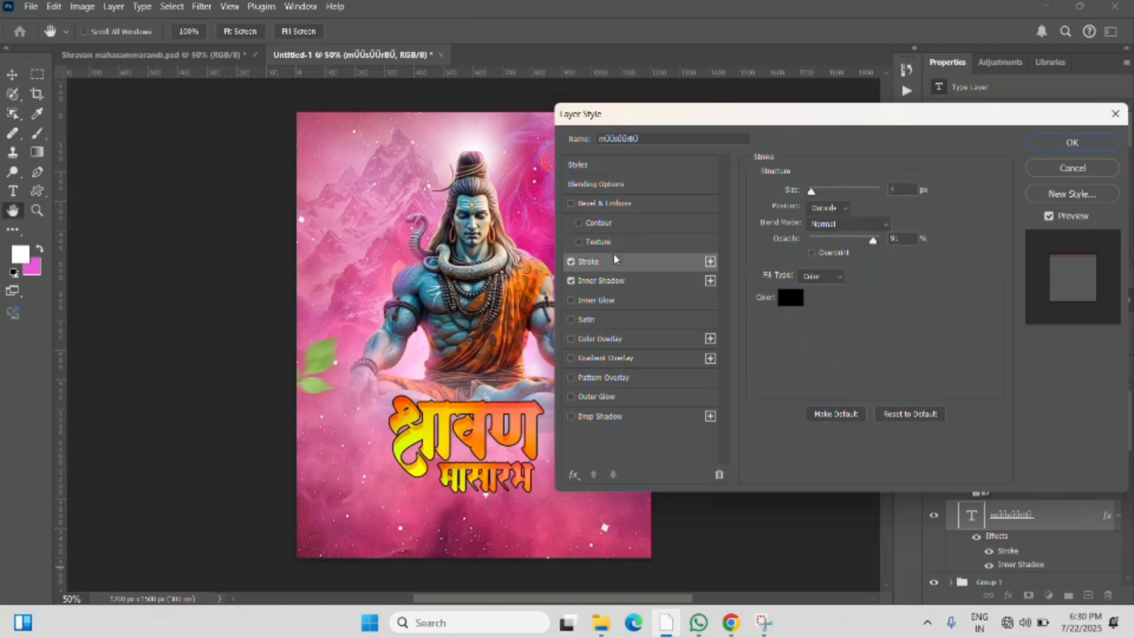
left_click(1064, 144)
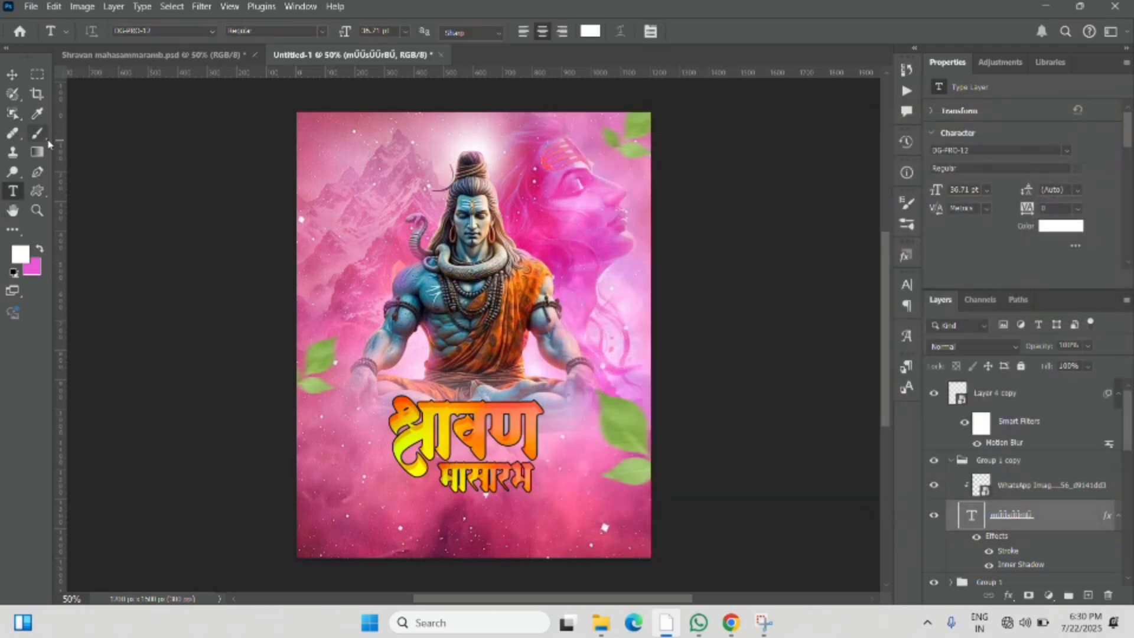
Copy the red dot layer "Layer 6" from Shravan mahasammaramb.psd into Untitled-1 and place it at the top of the layer stack.
left_click(150, 54)
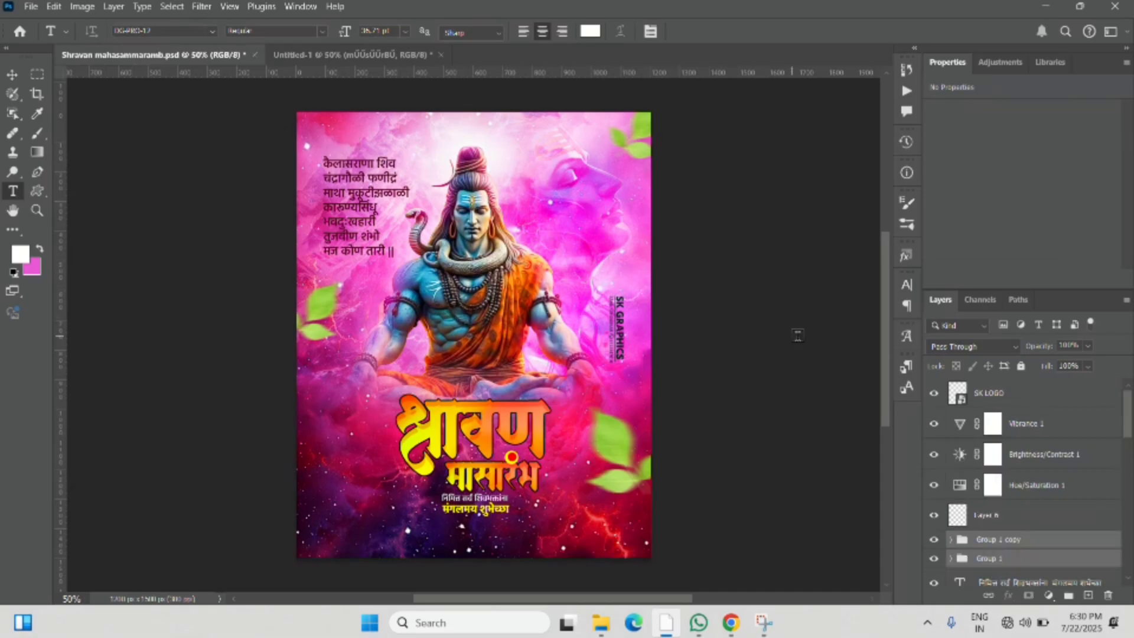
left_click(1031, 523)
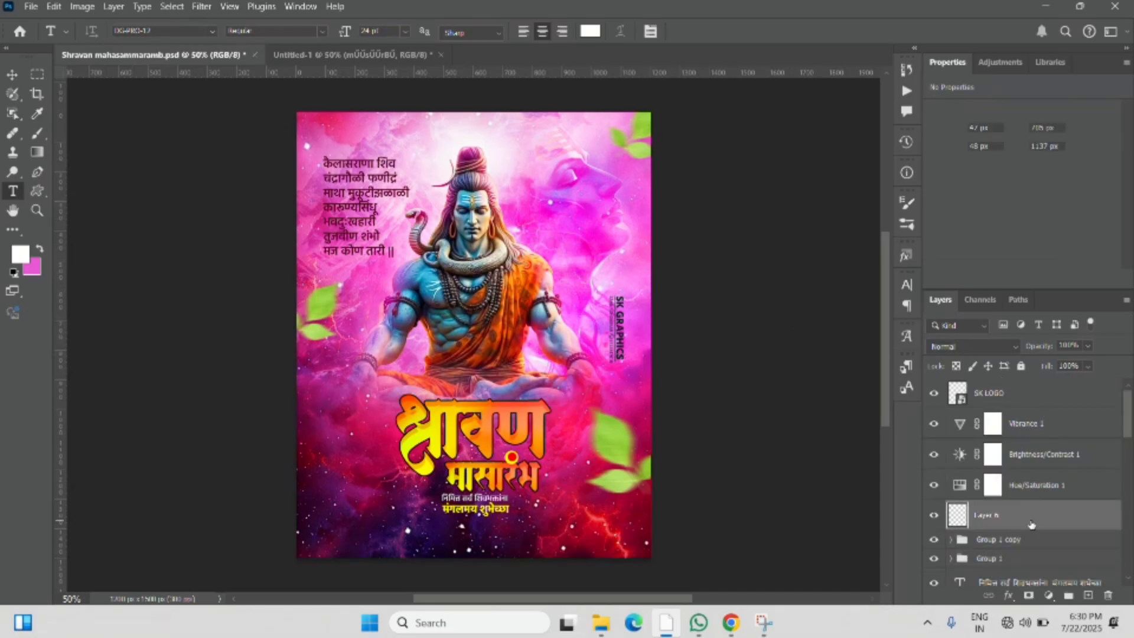
key("h")
double_click(1032, 522)
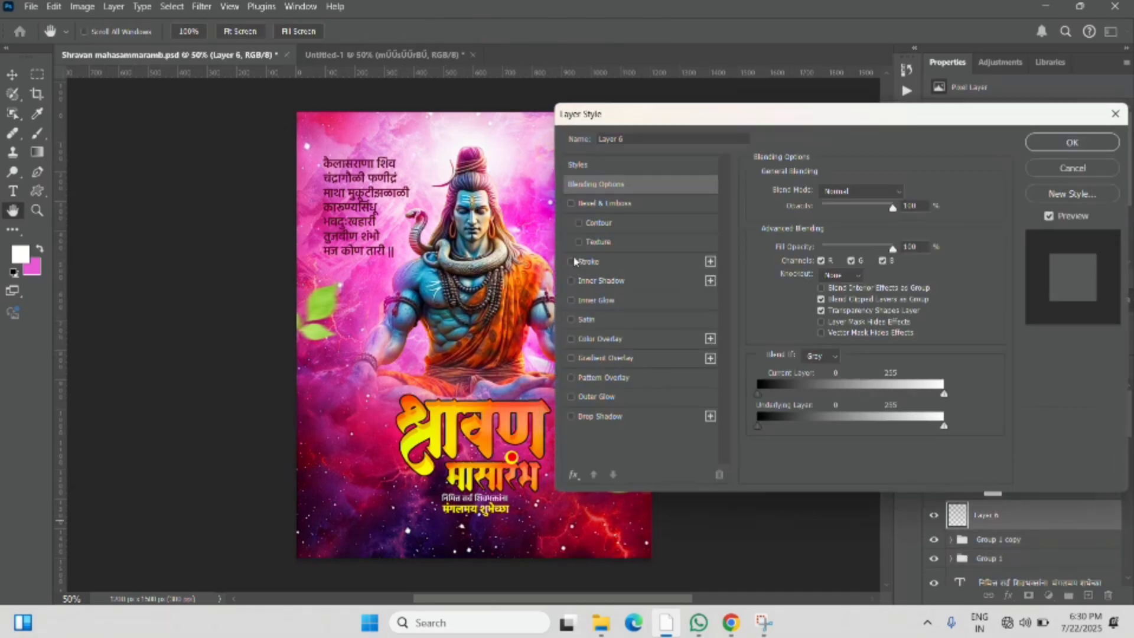
left_click(1072, 142)
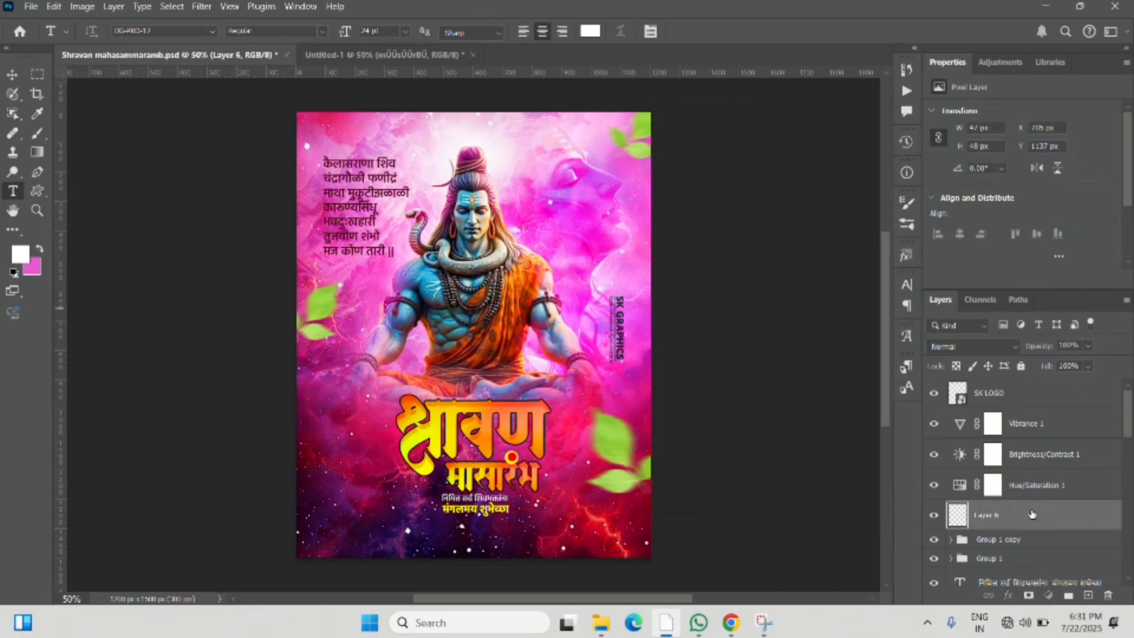
left_click_drag(1032, 514, 556, 445)
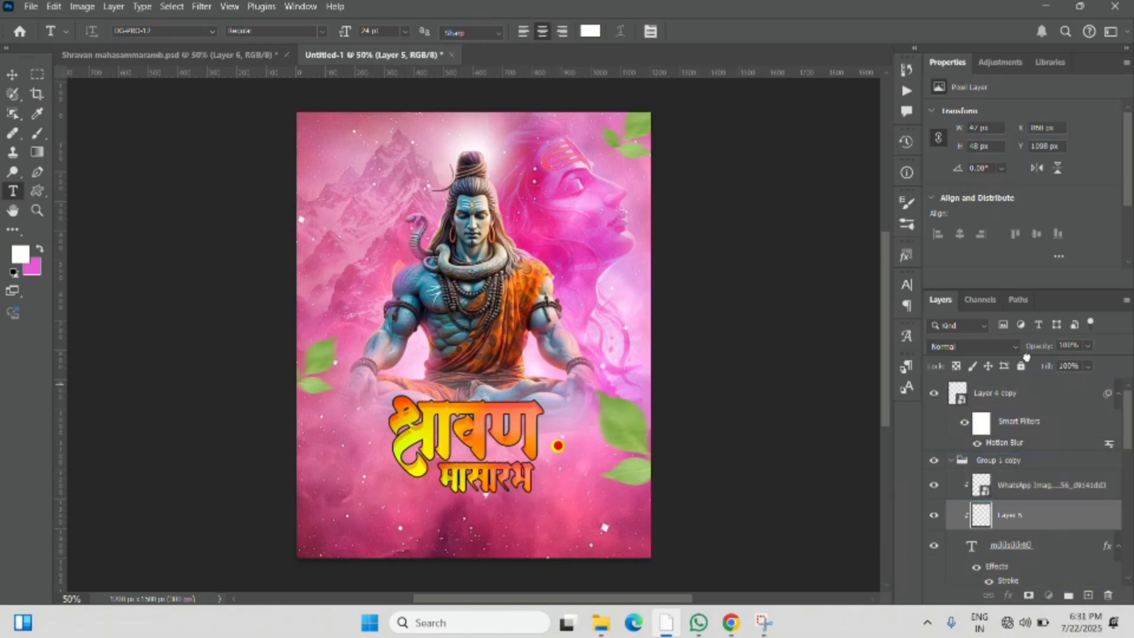
left_click_drag(1026, 357, 1027, 367)
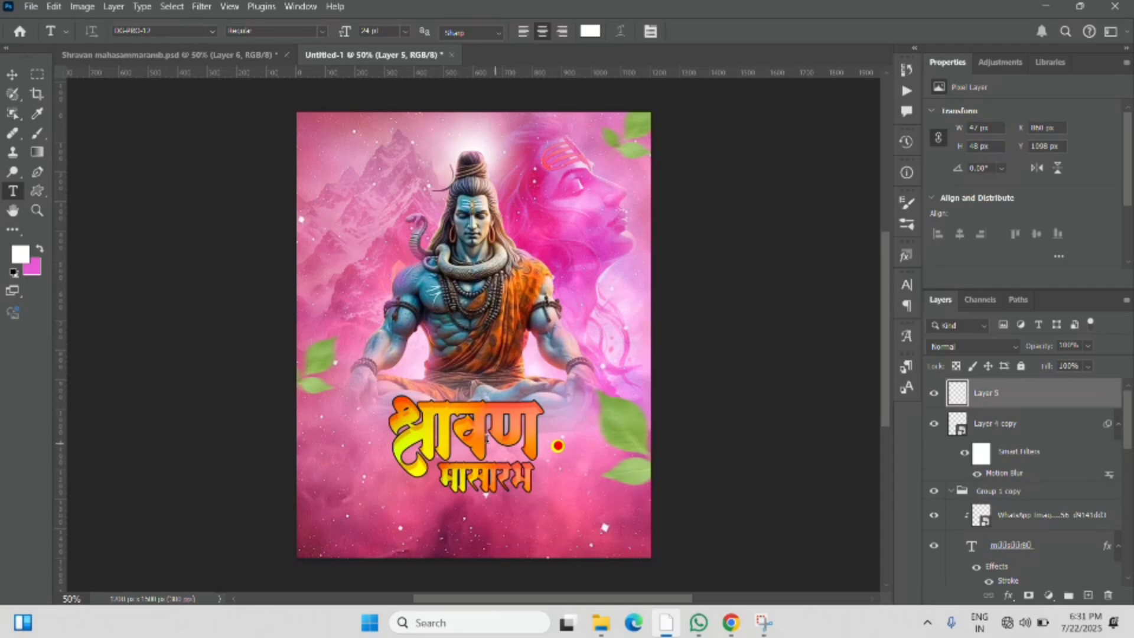
Show the transform controls and place the red dot above the र of मासारभ at about 49 × 50 px.
left_click(12, 75)
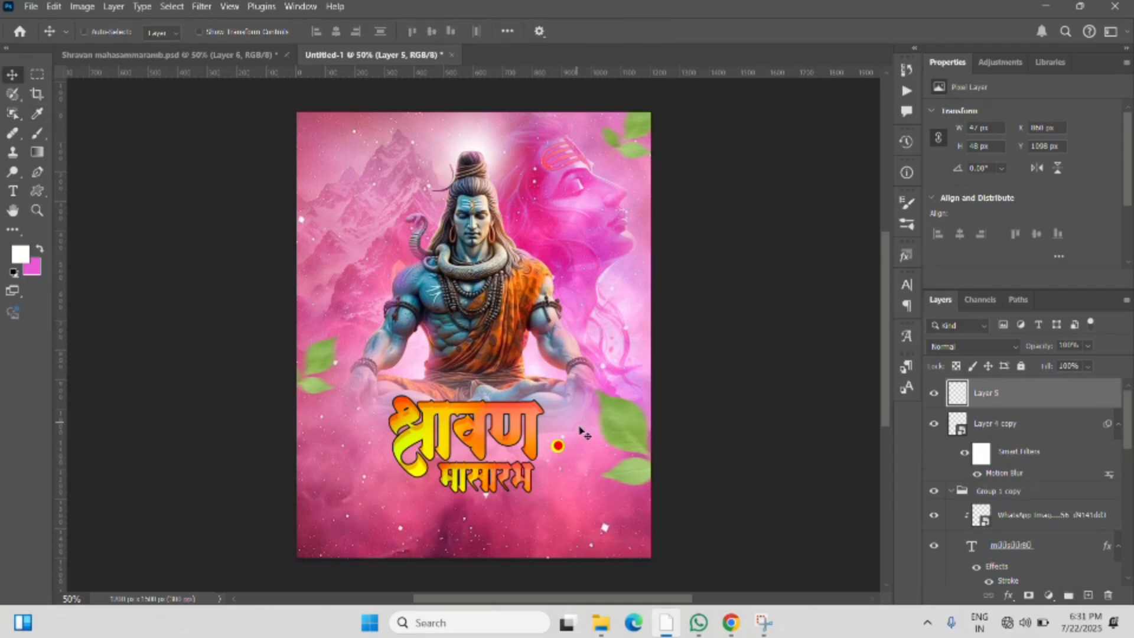
left_click(199, 31)
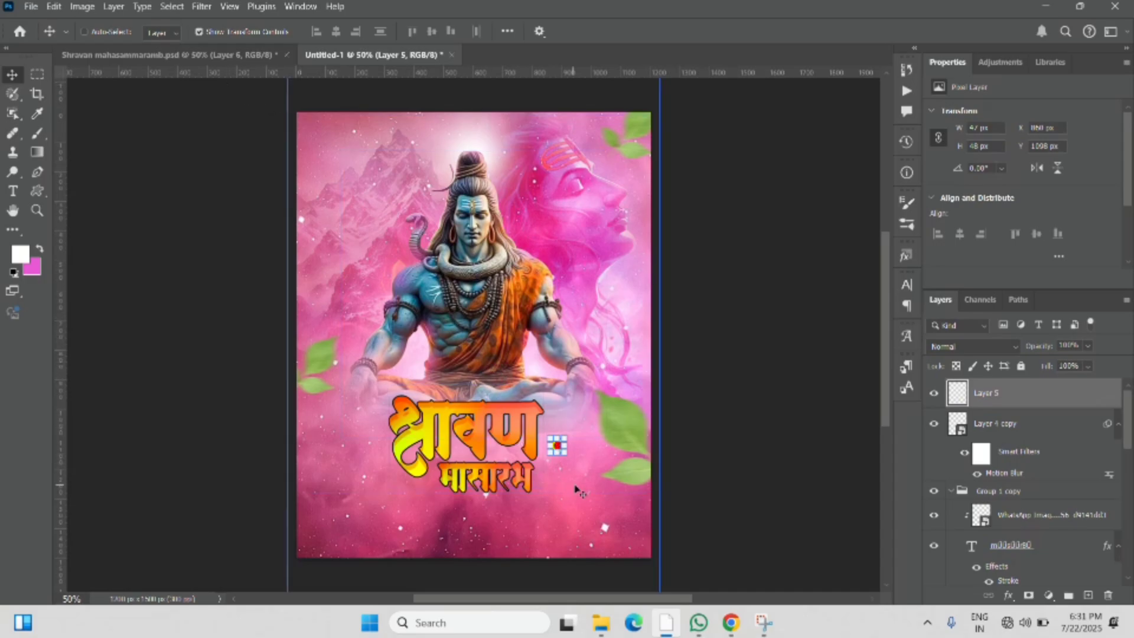
scroll(577, 489, "up", 3)
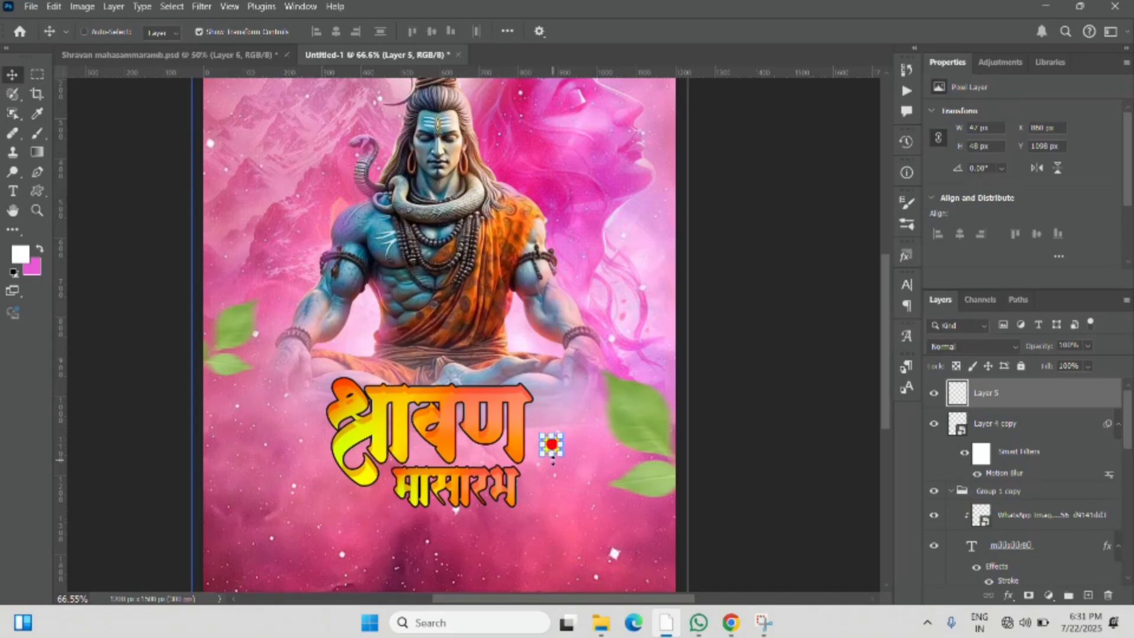
key("ctrl+t")
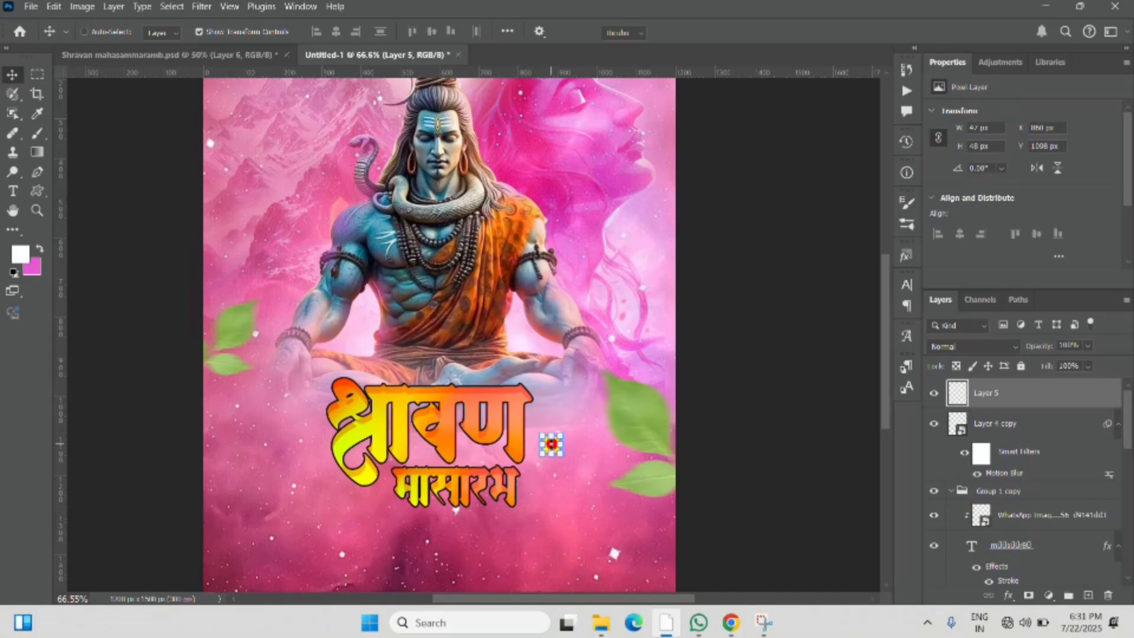
mouse_move(540, 444)
left_mouse_down()
mouse_move(529, 448)
mouse_move(547, 450)
left_mouse_up()
key("Left")
key("Left")
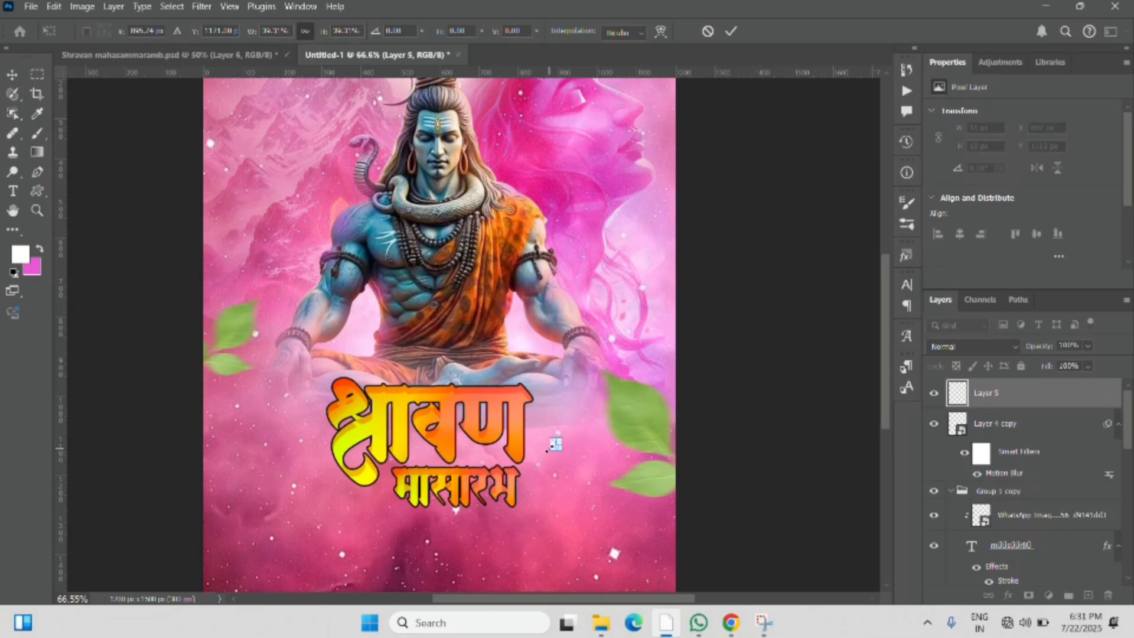
key("ctrl+z")
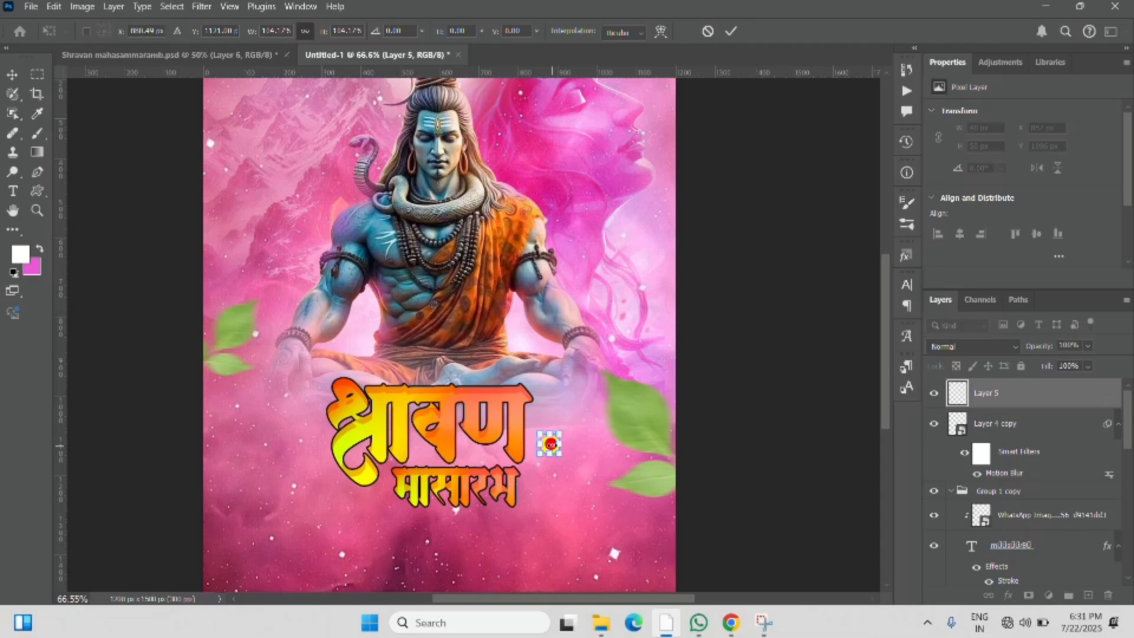
mouse_move(549, 443)
left_mouse_down()
mouse_move(517, 453)
mouse_move(550, 444)
left_mouse_up()
key("Escape")
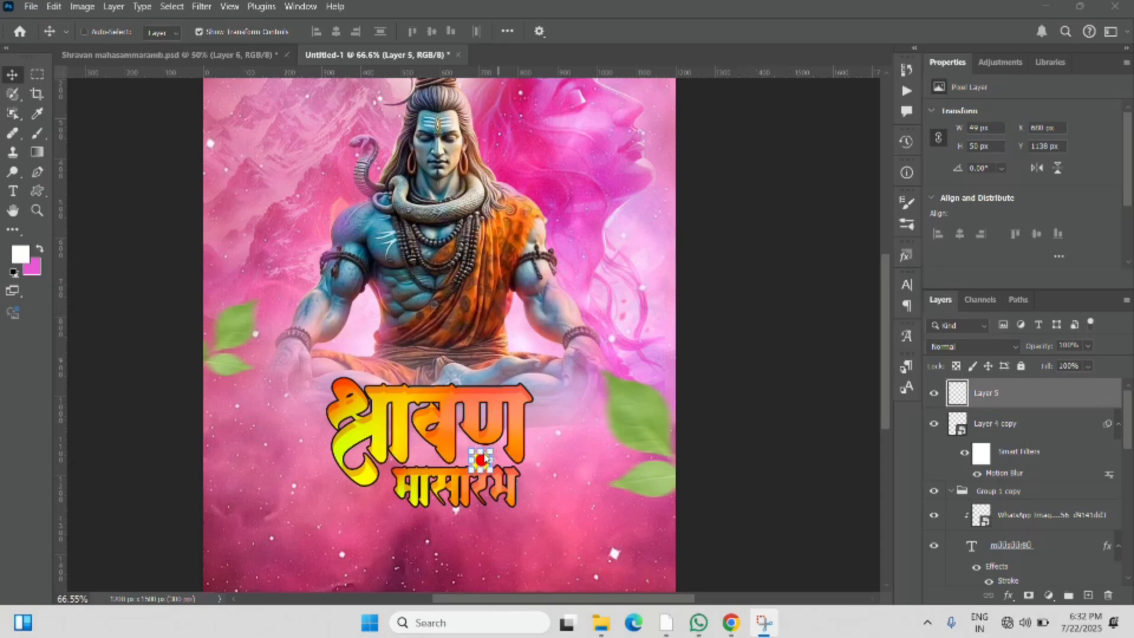
Scale the red dot down to about 83.67% above the र and hide the transform controls.
left_click(516, 429)
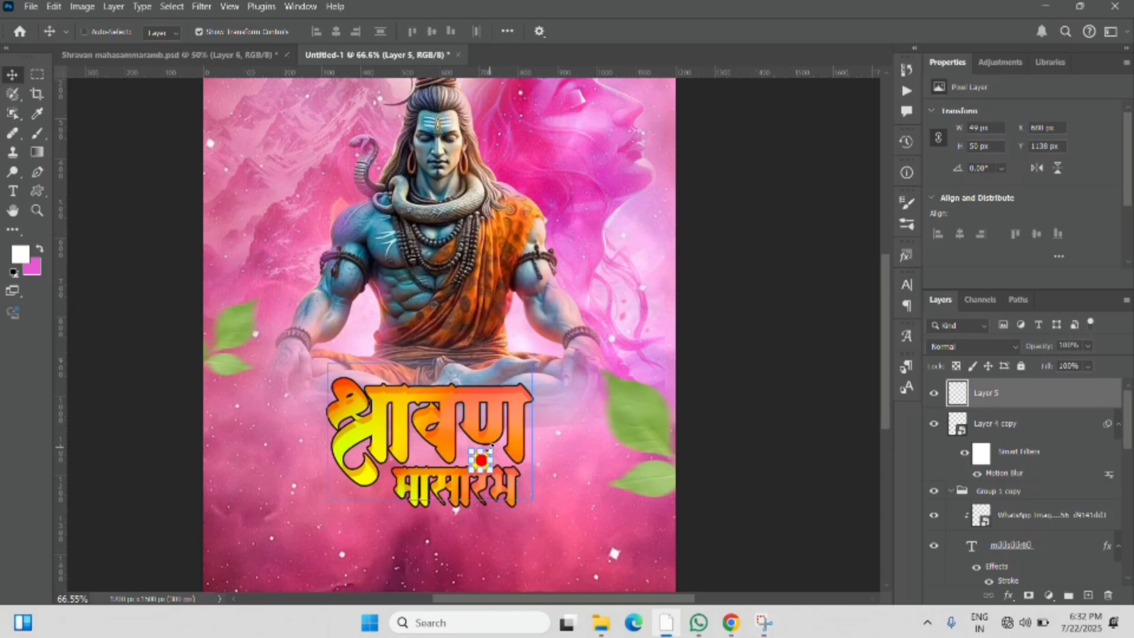
key("ctrl+t")
left_click_drag(493, 447, 507, 463)
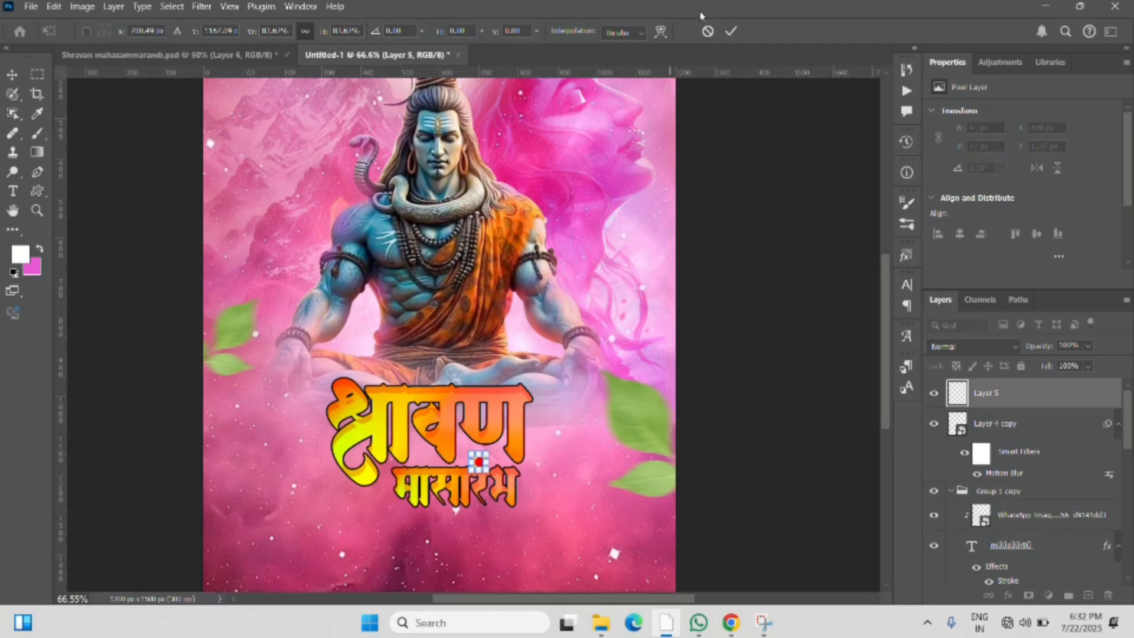
left_click(731, 31)
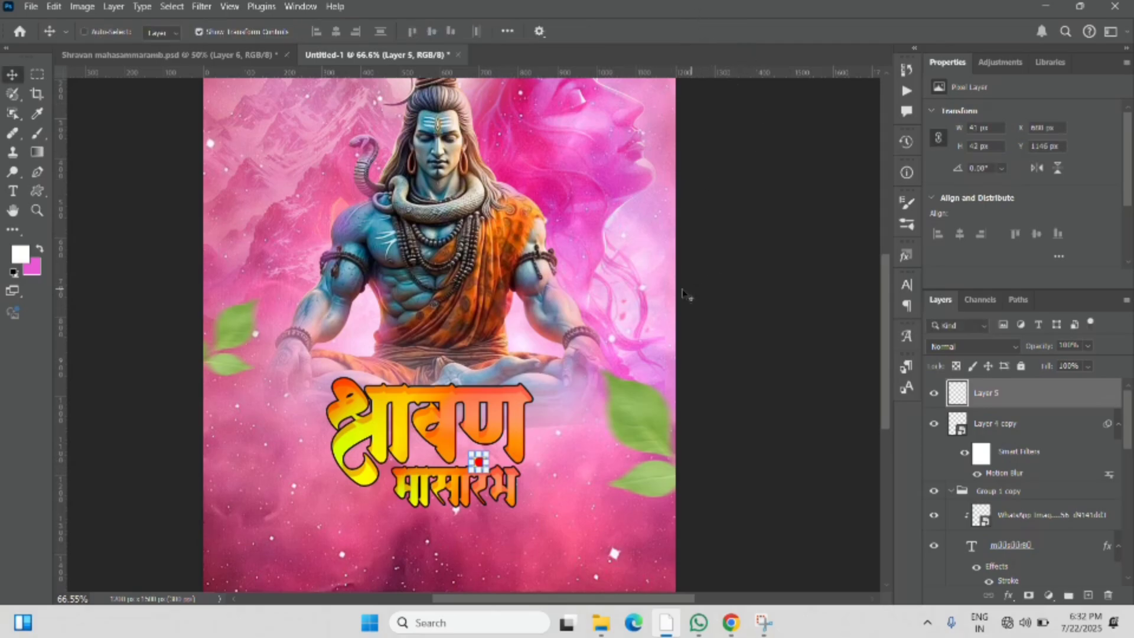
left_click(199, 32)
Copy the कैलासराणा शिव verse text layer from Shravan mahasammaramb.psd into Untitled-1.
left_click(200, 55)
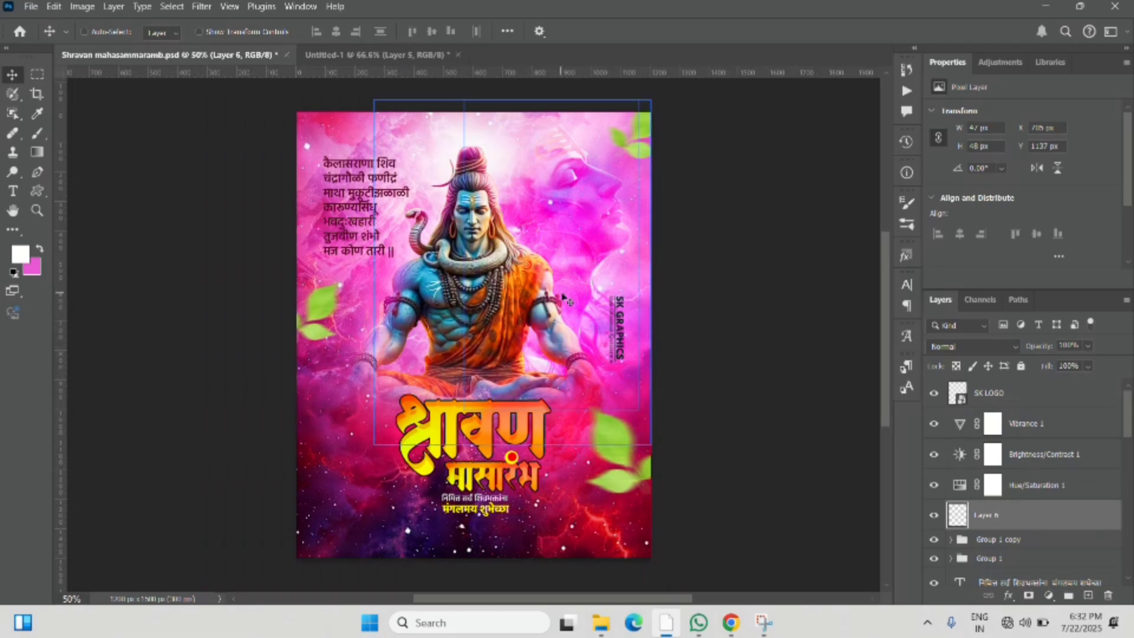
left_click(1032, 534)
left_click_drag(1033, 530, 1030, 522)
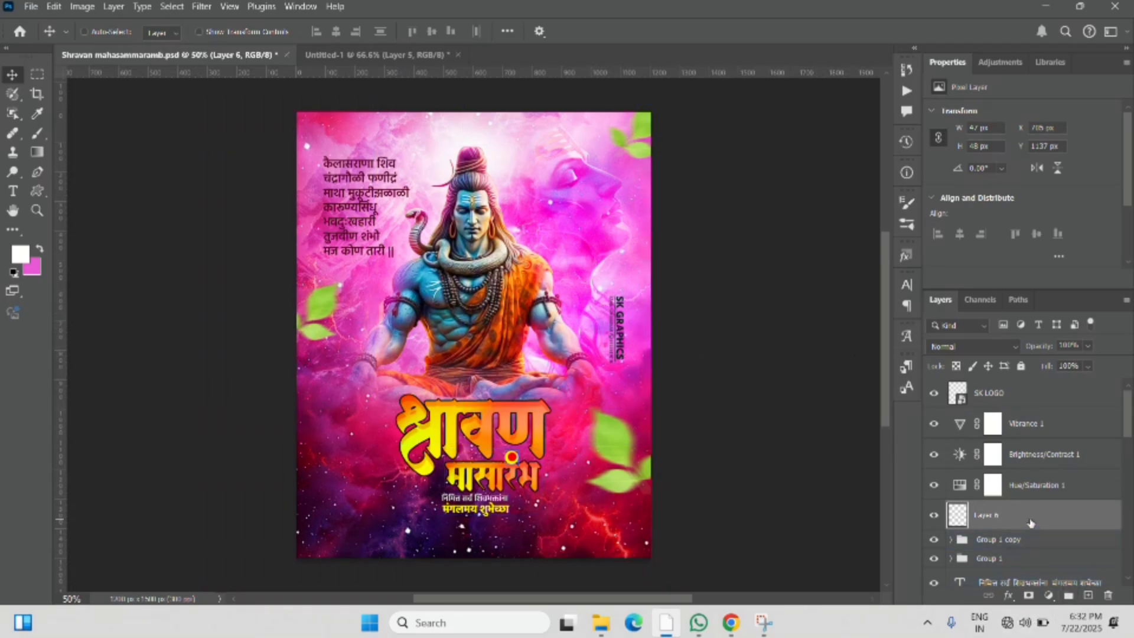
scroll(1030, 522, "down", 2)
left_click(1023, 552)
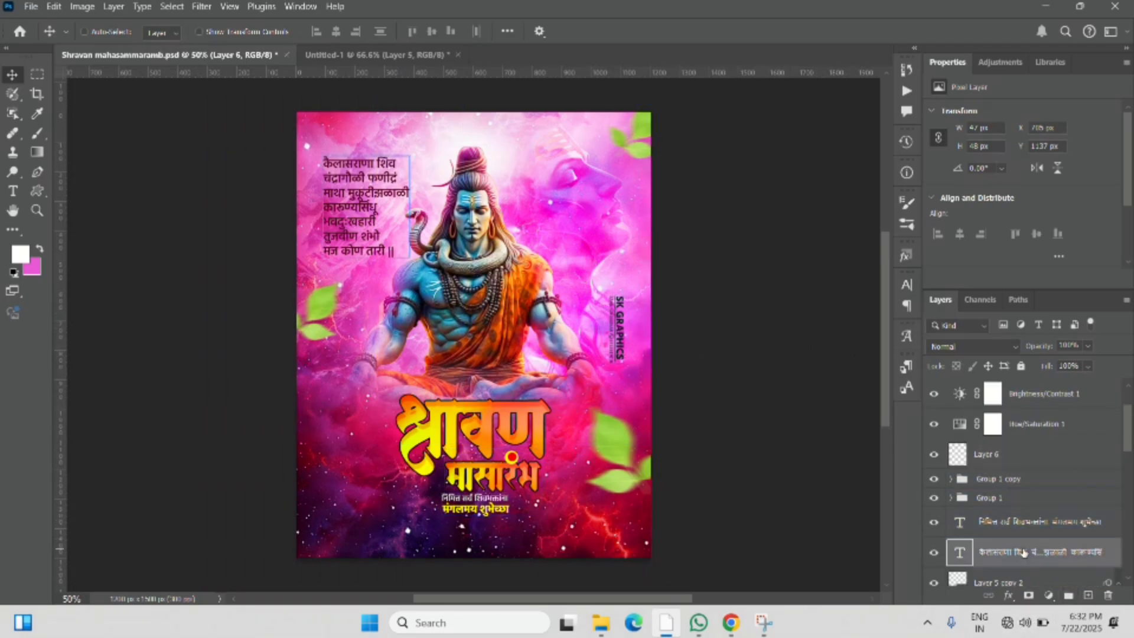
left_click_drag(1024, 552, 339, 157)
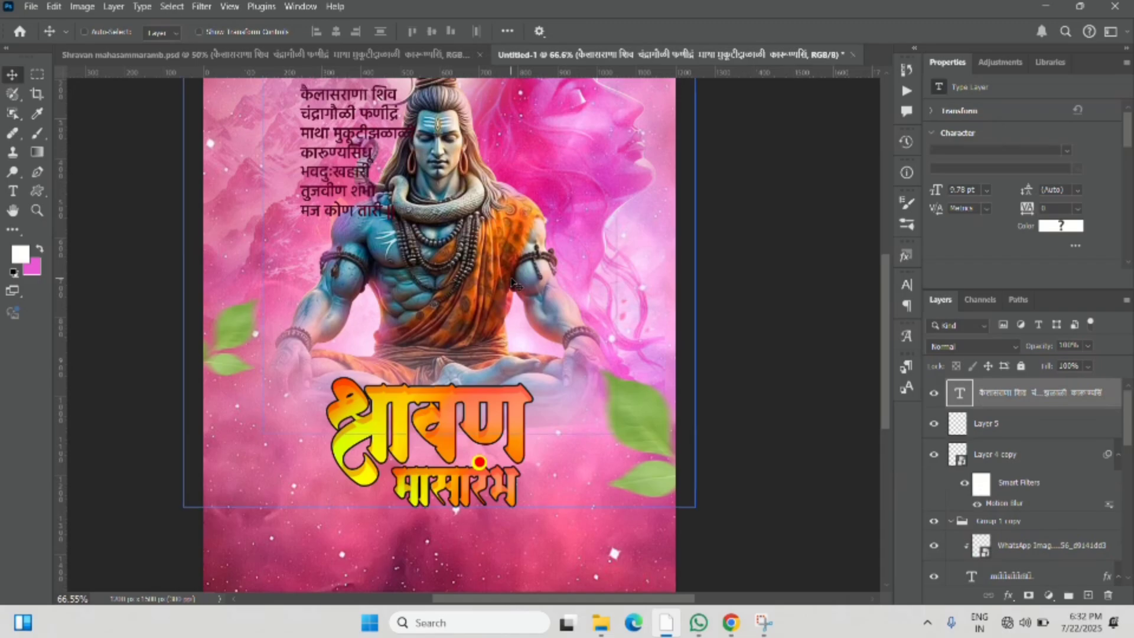
Move the verse text to the poster's upper left, clear of Shiva's head and the snake.
scroll(513, 282, "down", 1)
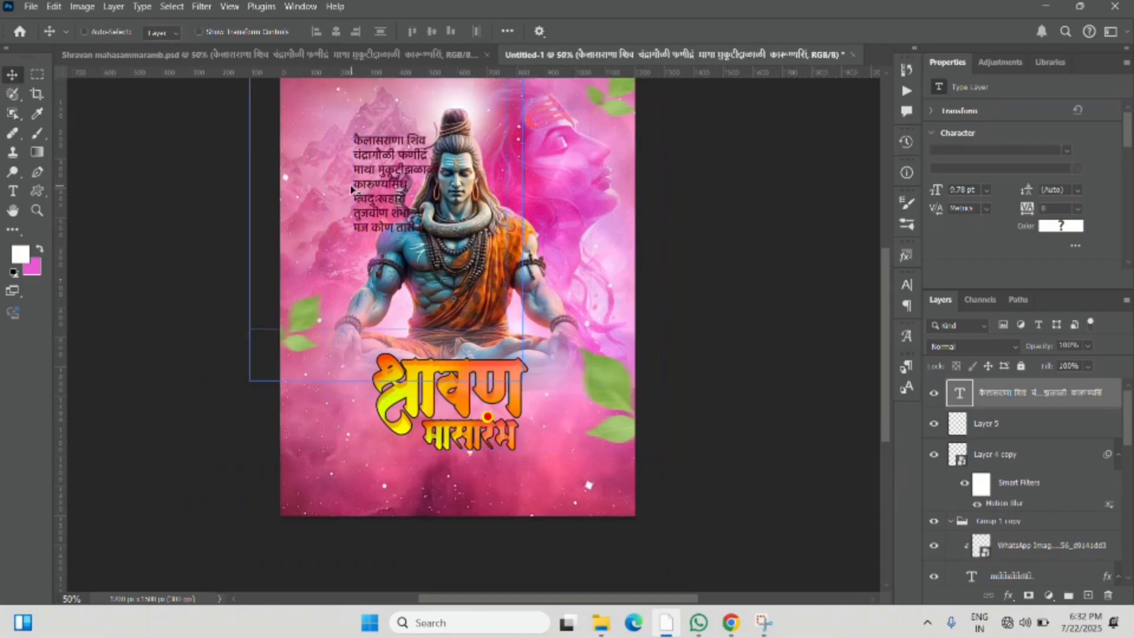
left_click(199, 32)
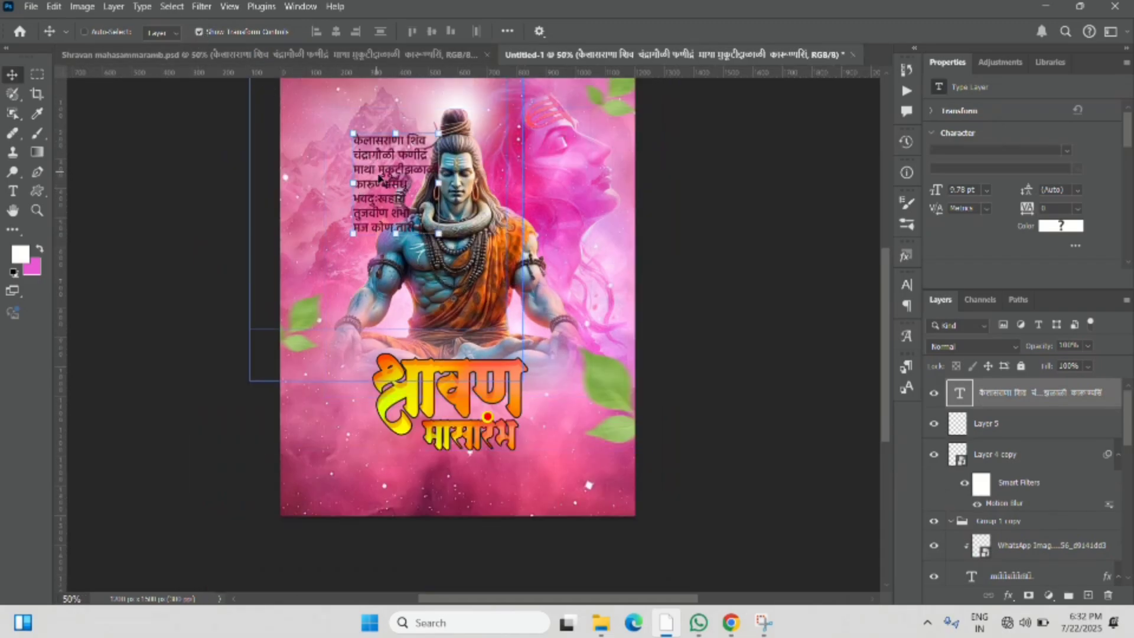
left_click_drag(381, 181, 348, 133)
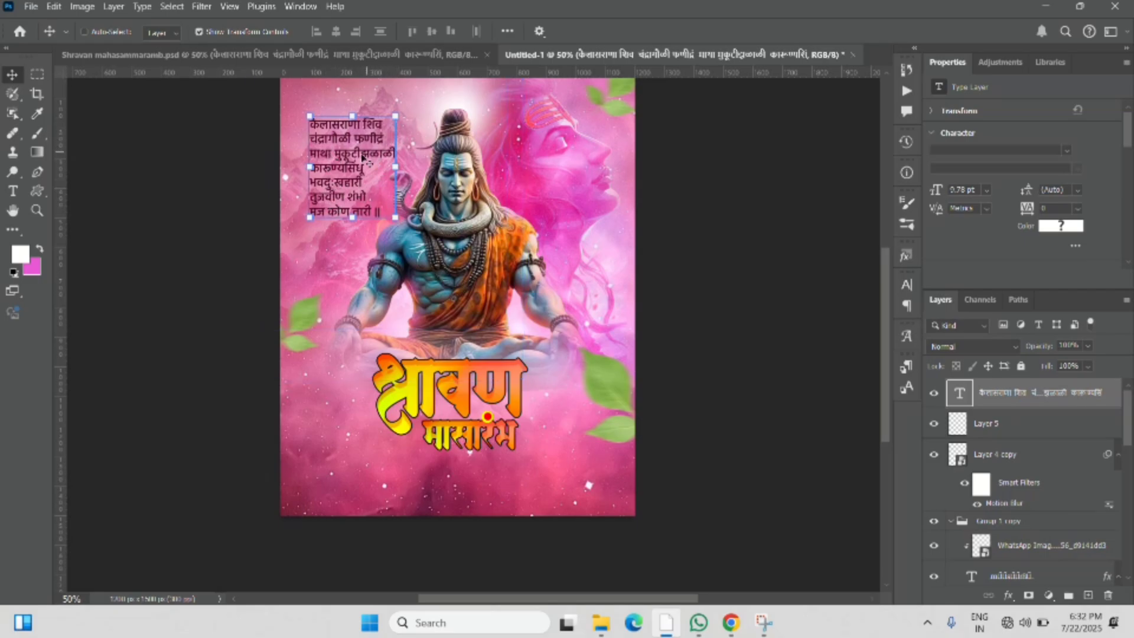
left_click_drag(350, 158, 341, 156)
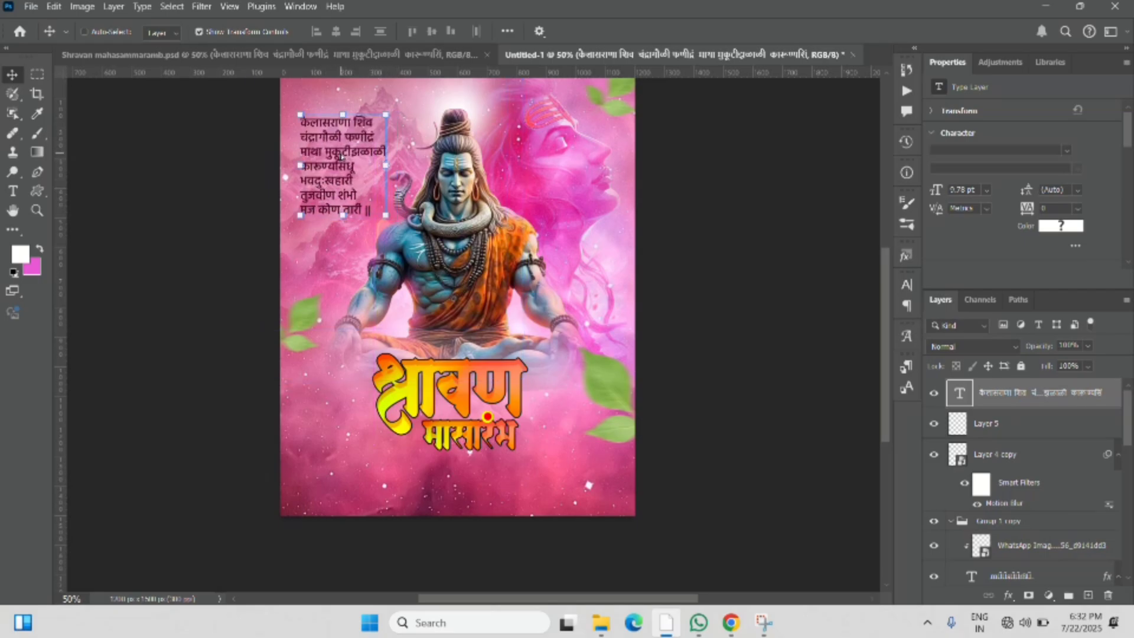
left_click(199, 32)
Copy the निमित्त सर्व शिवभक्तांना मंगलमय शुभेच्छा text layer from Shravan mahasammaramb.psd into Untitled-1.
left_click(265, 54)
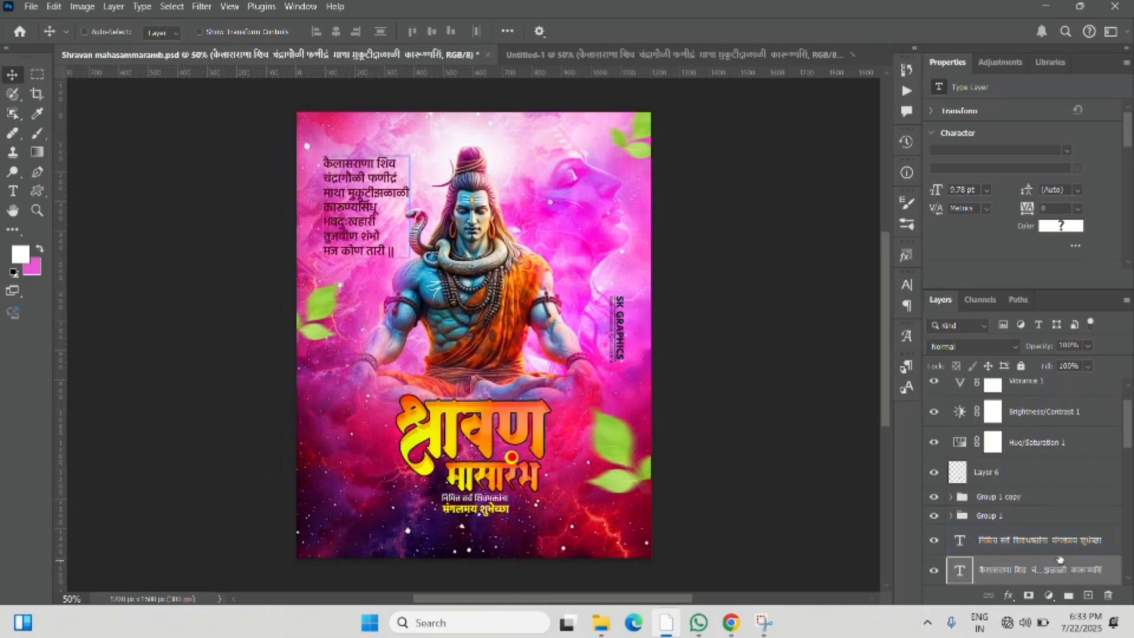
left_click(1062, 473)
left_click(1045, 496)
left_click(1032, 539)
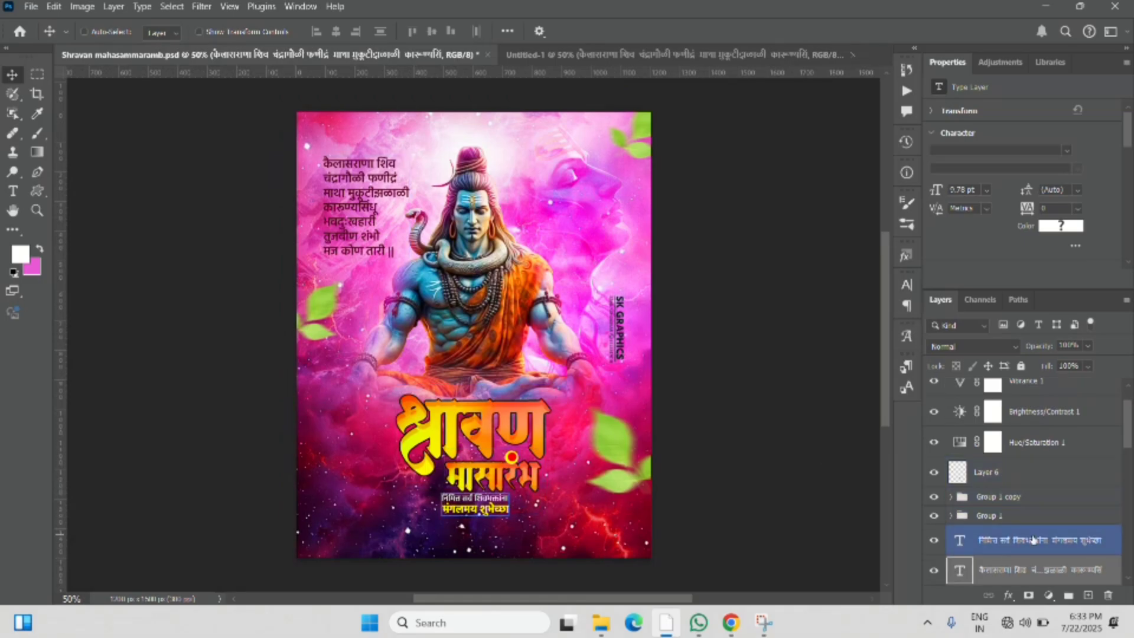
left_click_drag(1032, 539, 501, 479)
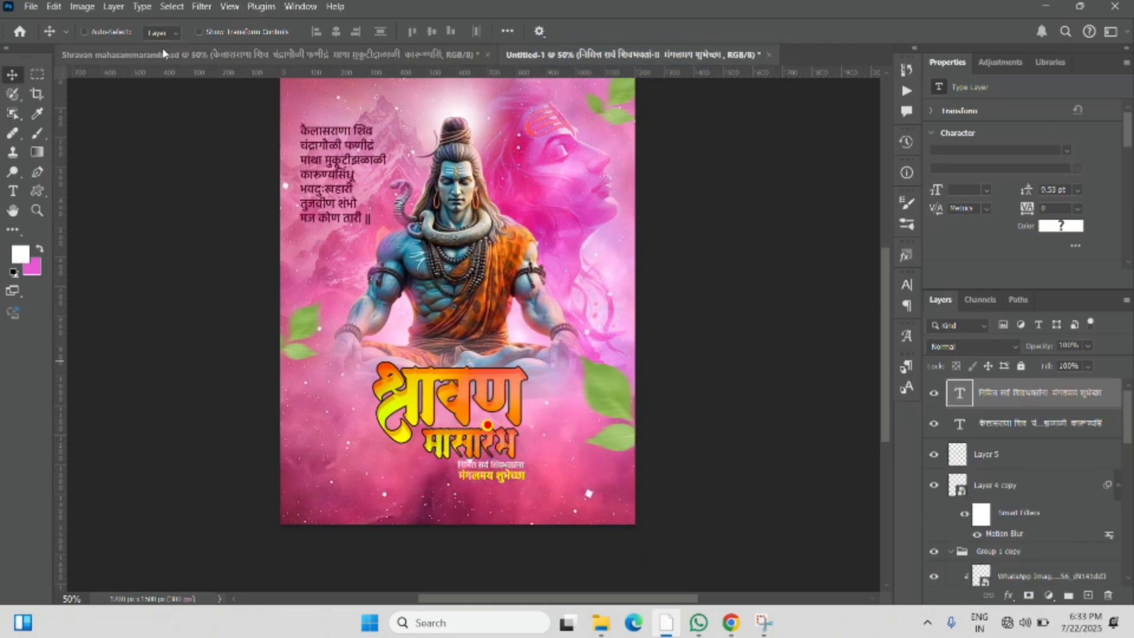
Move the मंगलमय शुभेच्छा greeting text beneath the मासारंभ title, centered on the poster, and close text editing without changes.
left_click(199, 31)
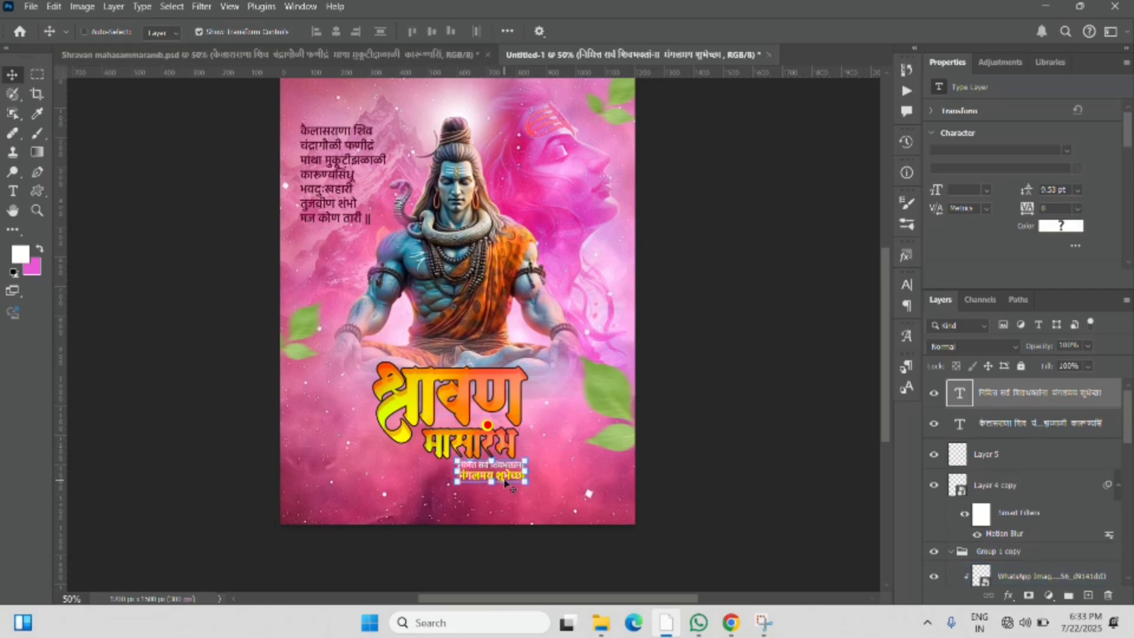
left_click_drag(505, 483, 471, 482)
double_click(469, 480)
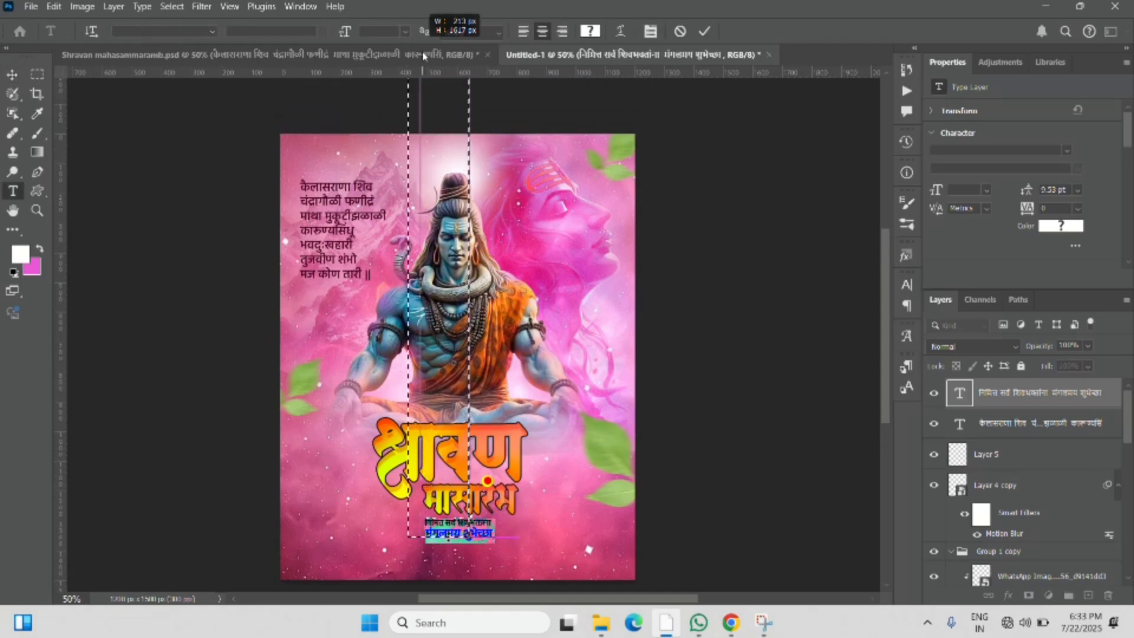
left_click_drag(423, 57, 486, 66)
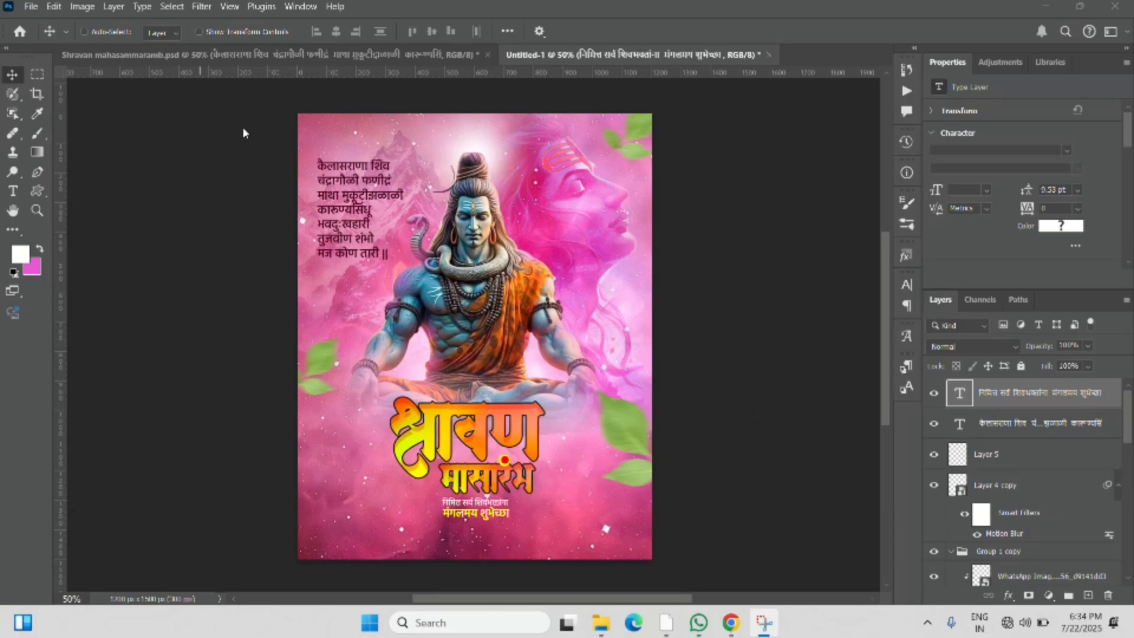
Check the reference poster, then switch to the WhatsApp image viewer, copy the blue lightning cloud picture and return to Untitled-1.
left_click(192, 59)
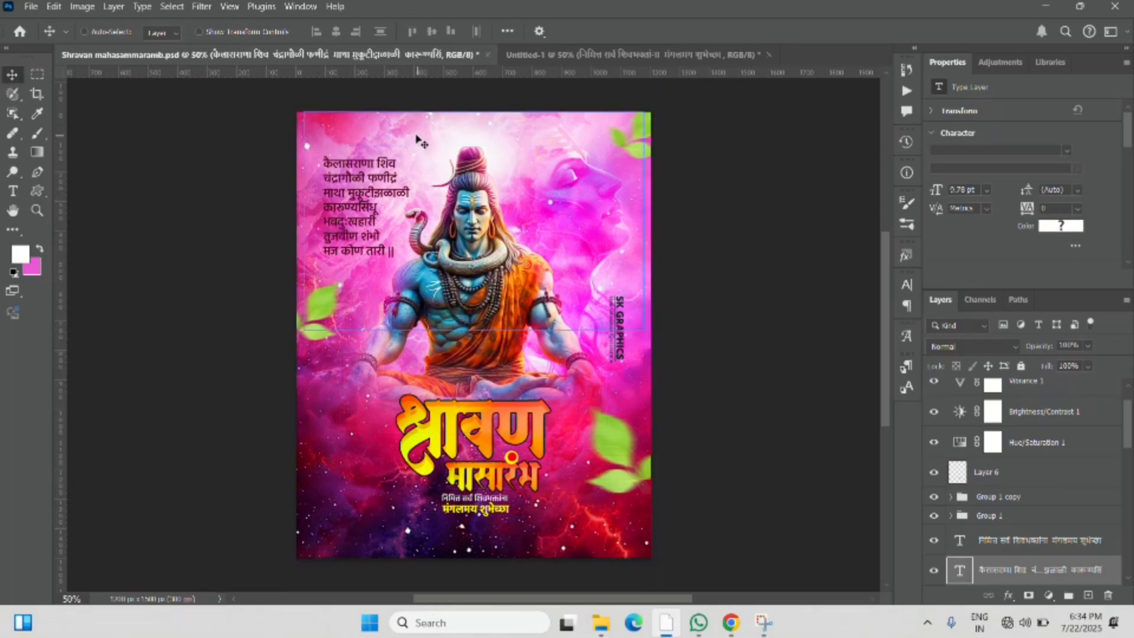
left_click(589, 54)
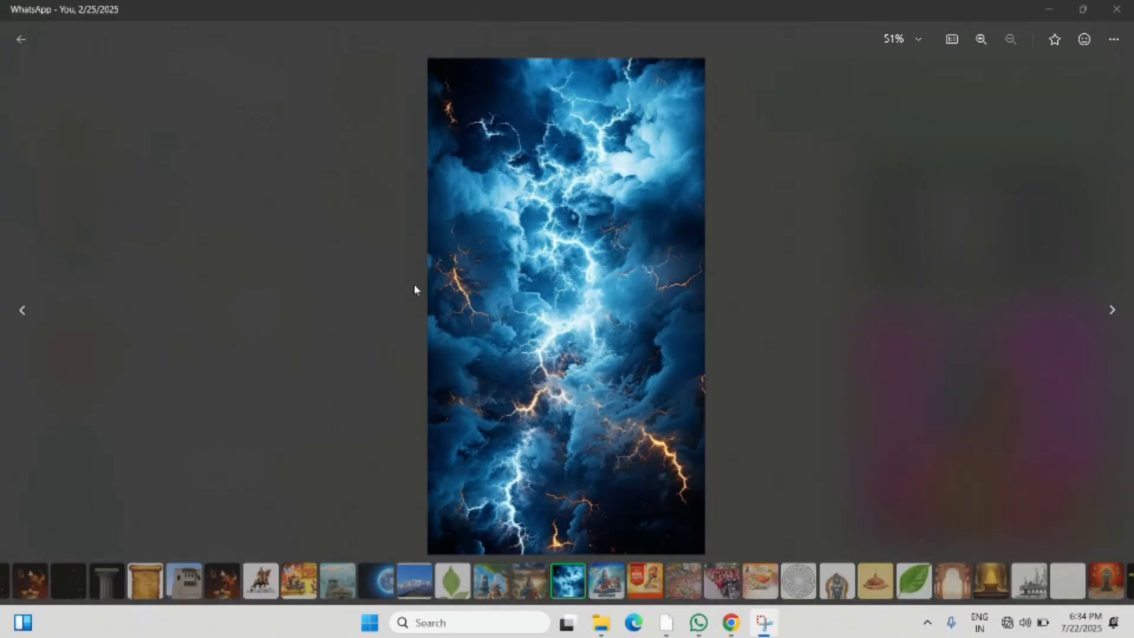
scroll(568, 282, "up", 3)
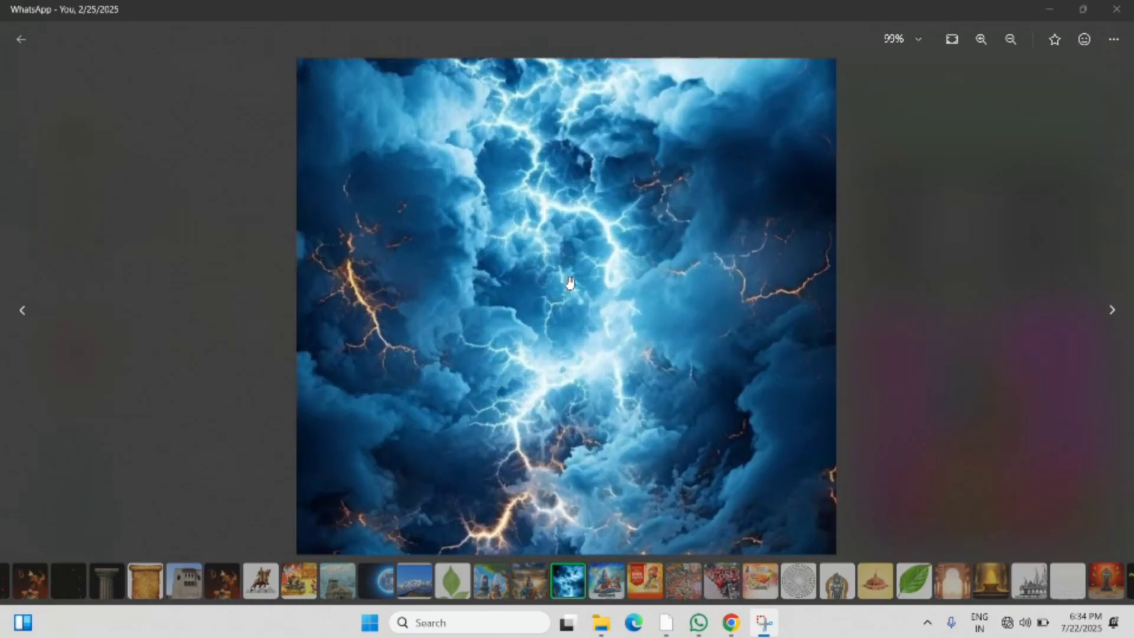
scroll(568, 282, "down", 3)
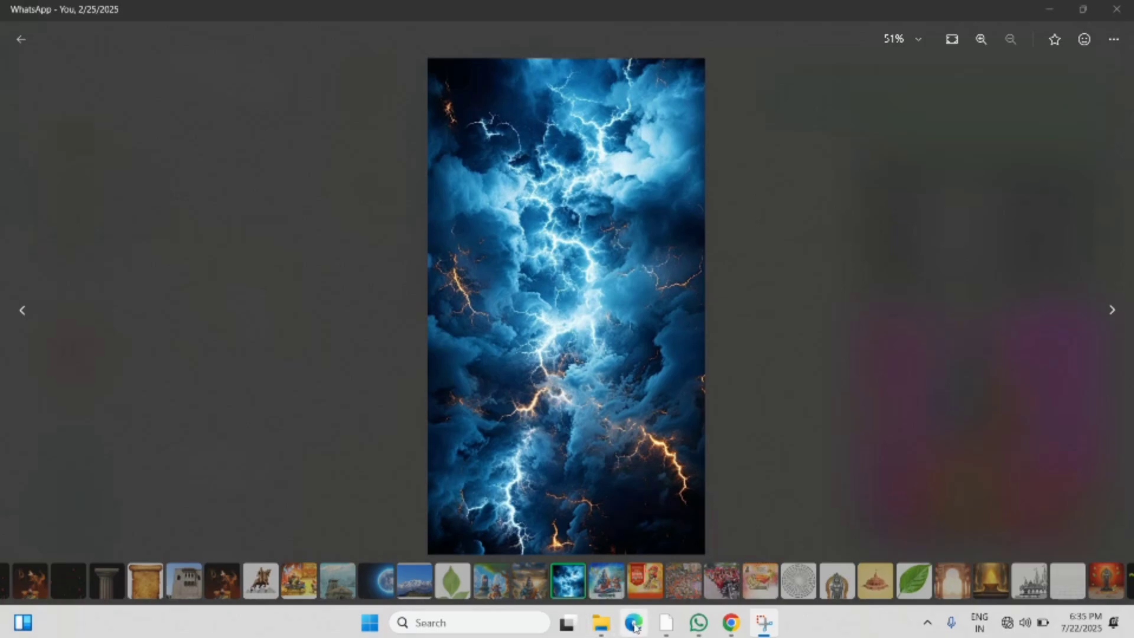
mouse_move(671, 617)
left_click(669, 501)
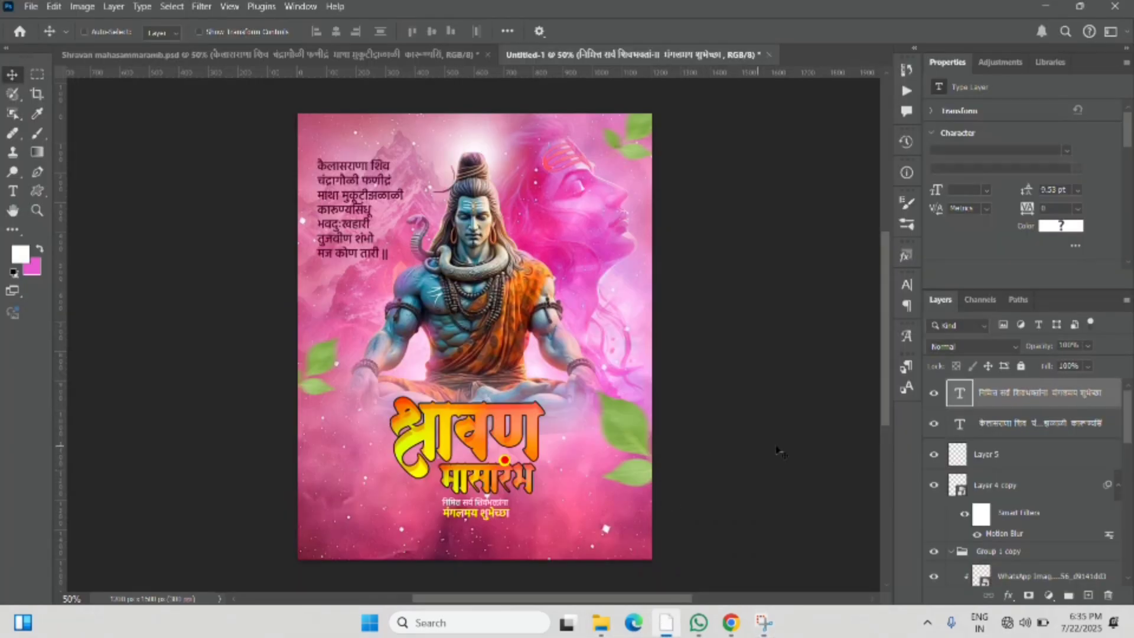
Paste the blue lightning picture as a new layer directly above the pink universe wallpaper layer.
scroll(975, 537, "down", 10)
scroll(976, 539, "down", 6)
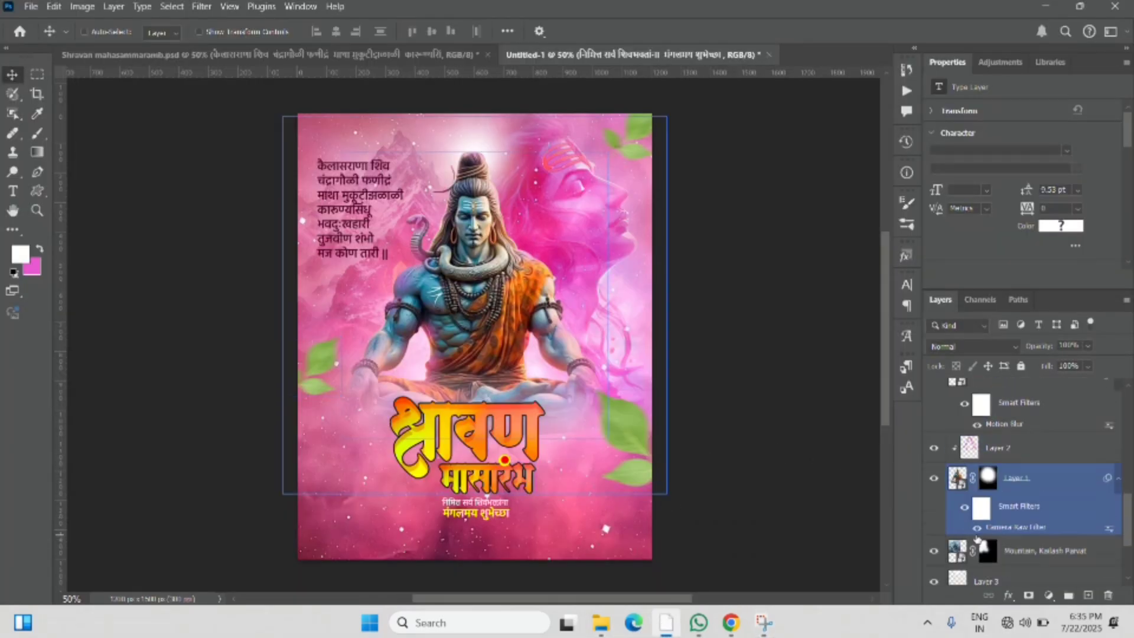
left_click(975, 539)
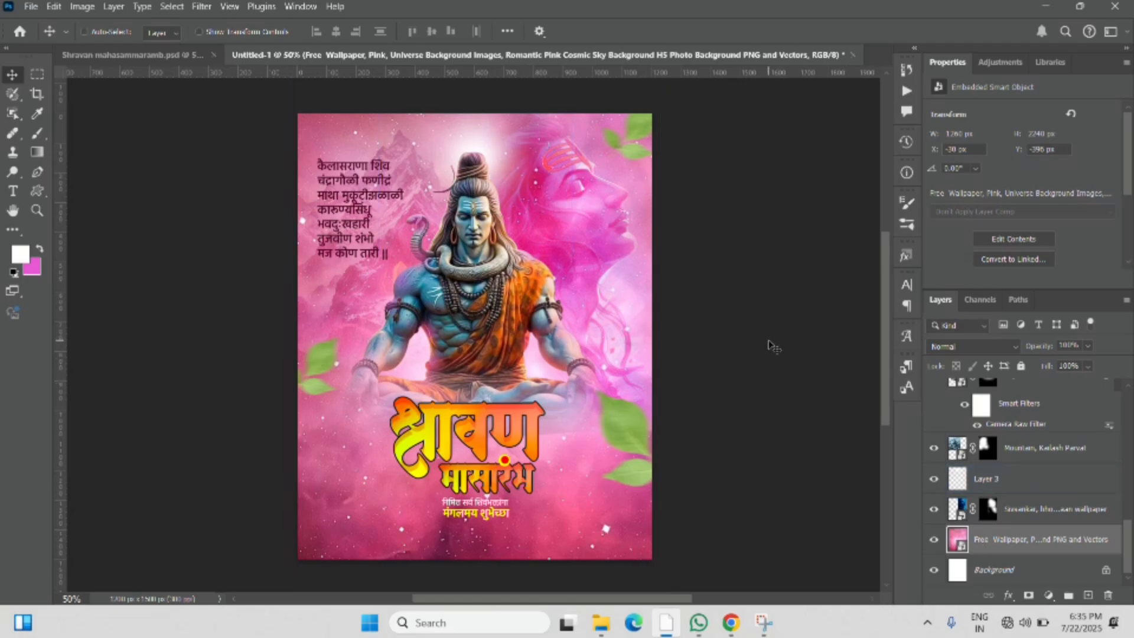
left_click(1018, 515)
key("ctrl+v")
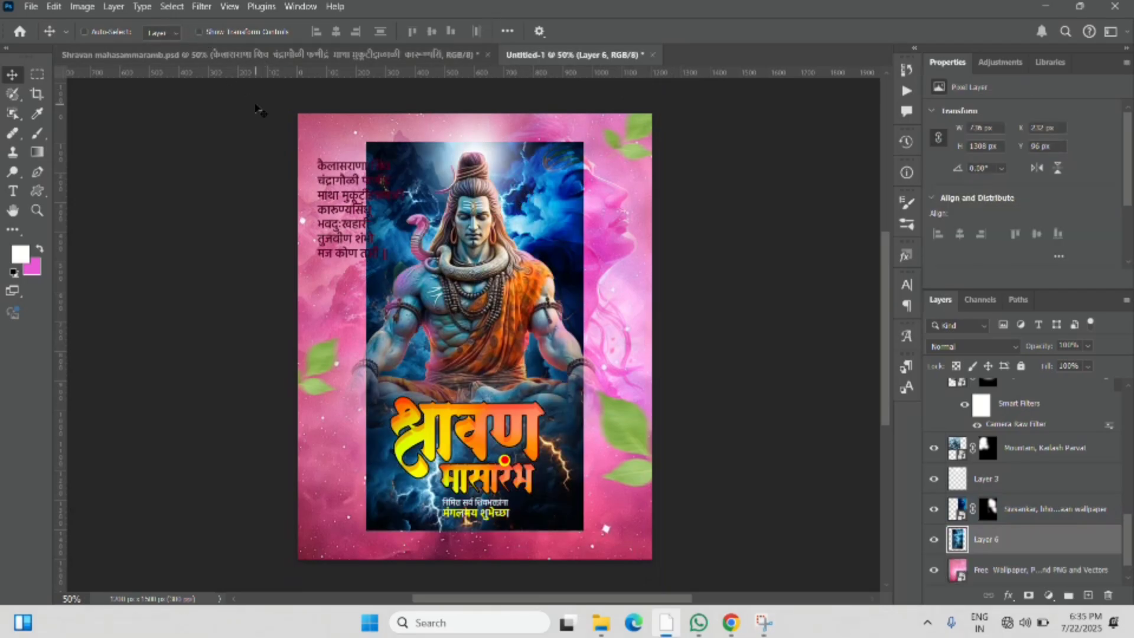
Enlarge the lightning layer to about 1220 × 2168 px and position it to cover the whole poster.
left_click(200, 32)
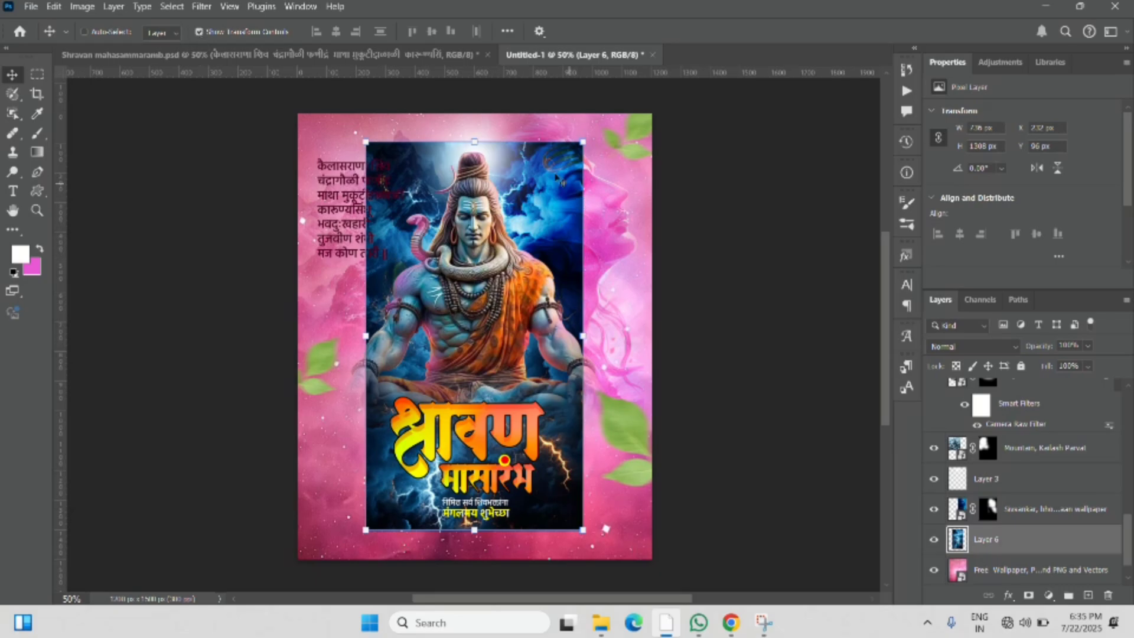
left_click_drag(584, 141, 632, 78)
left_click_drag(582, 165, 496, 203)
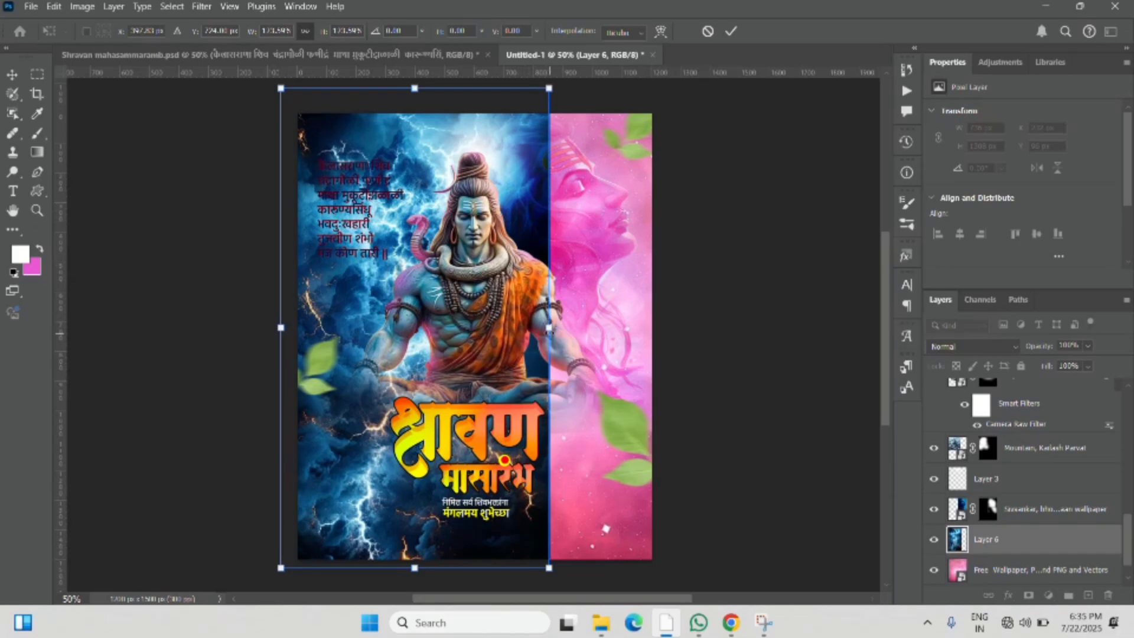
left_click_drag(548, 329, 594, 312)
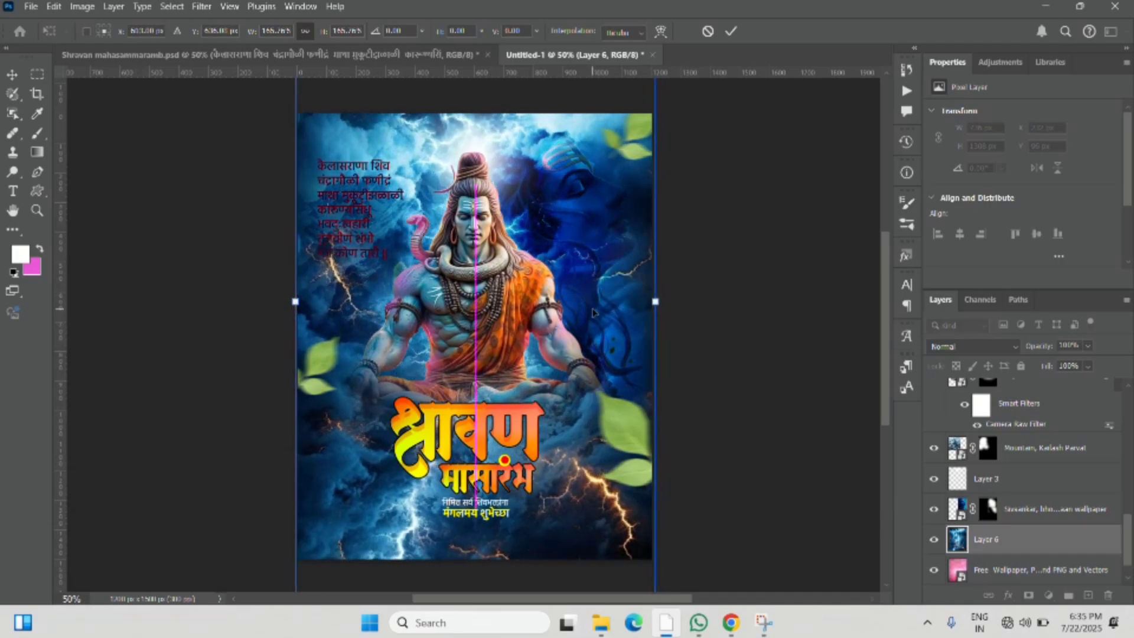
left_click(730, 31)
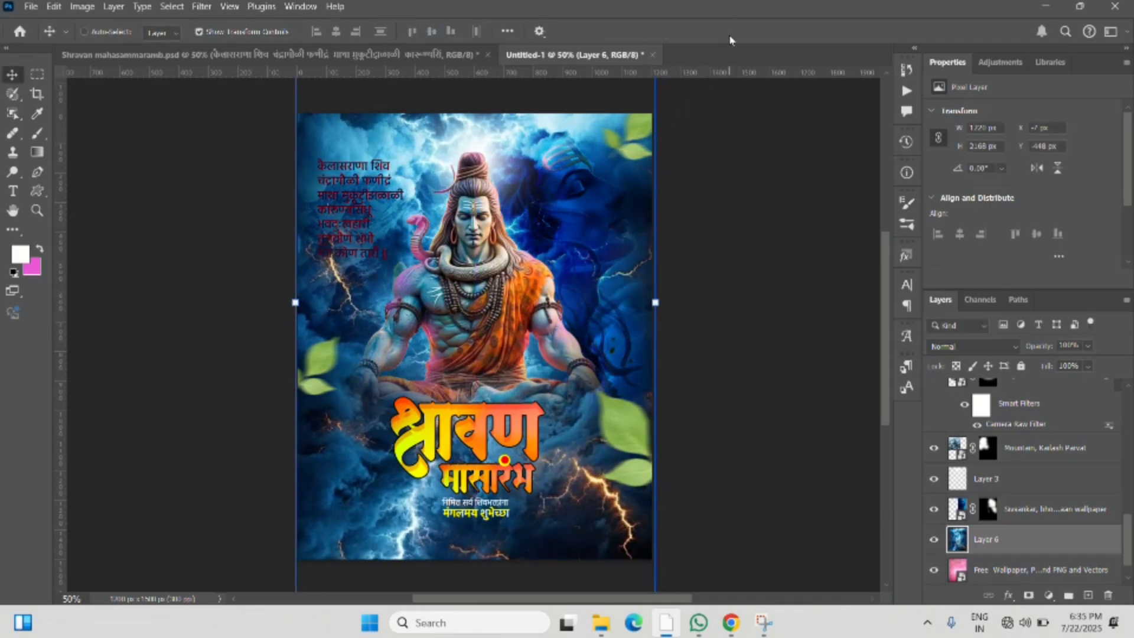
Try Lighter Color on the lightning layer, then set its blend mode to Soft Light.
left_click(1014, 354)
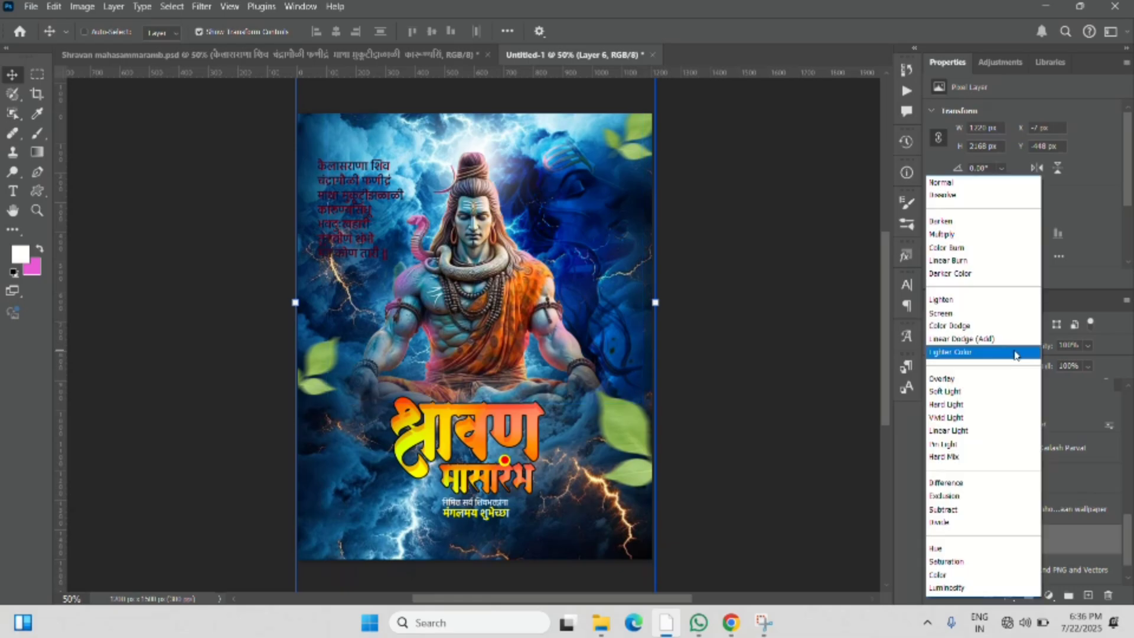
left_click(1014, 352)
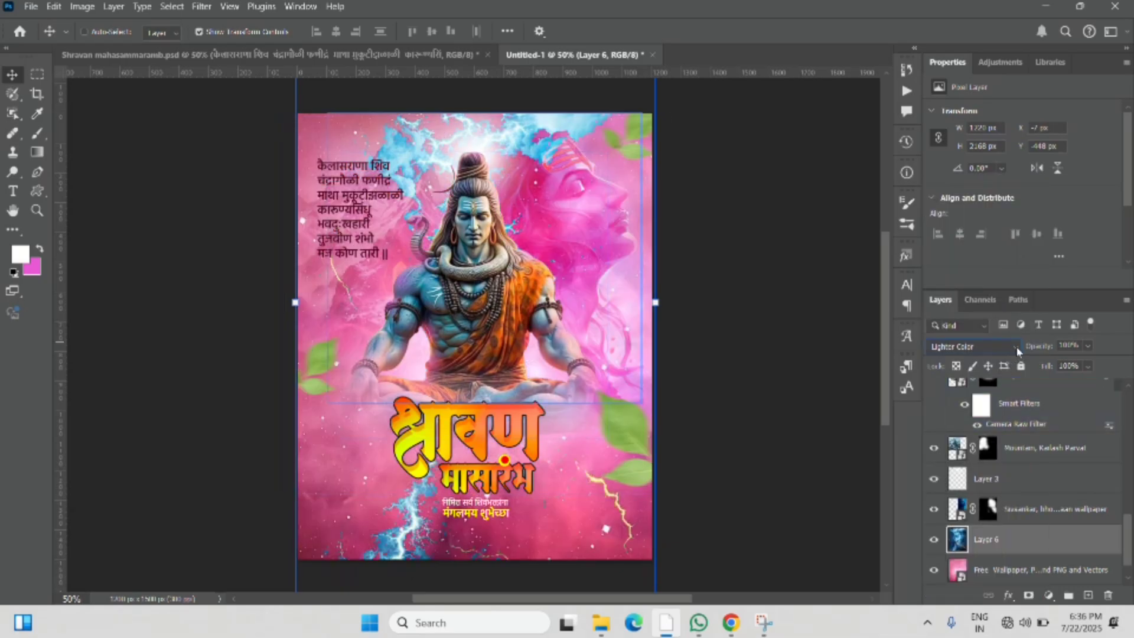
left_click(1011, 347)
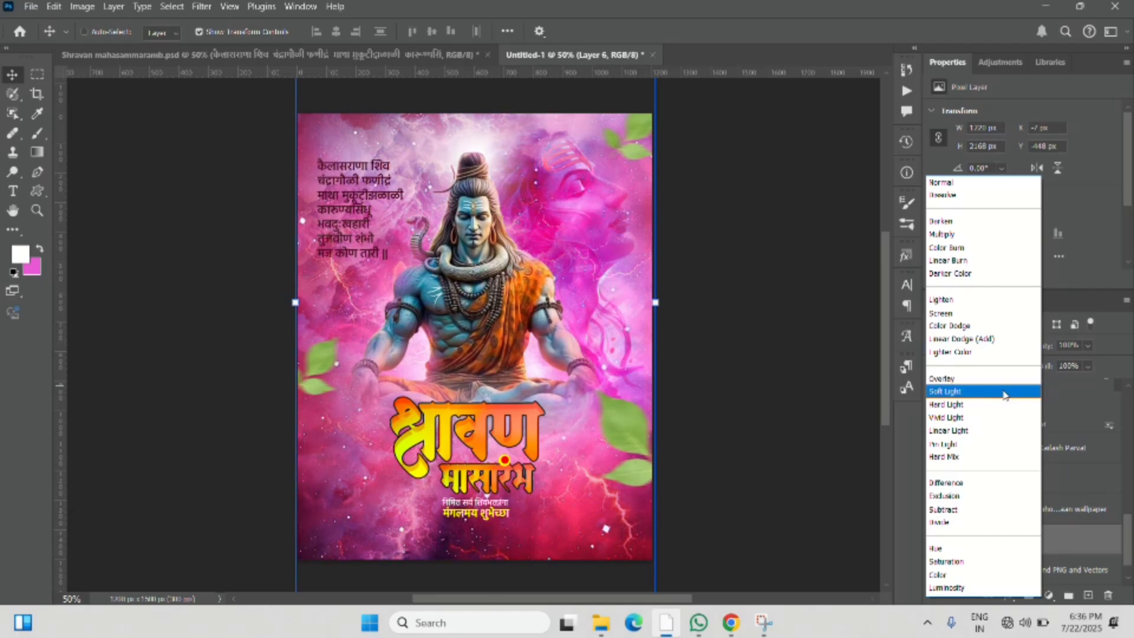
left_click(1004, 394)
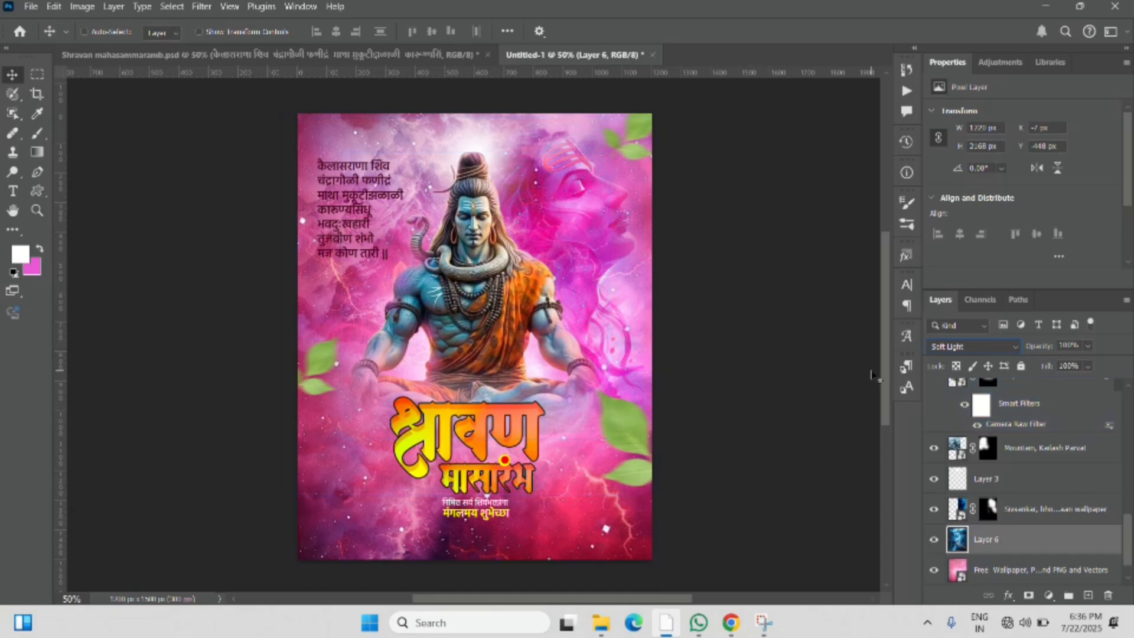
Add a Hue/Saturation adjustment above the greeting text layer with saturation +9 and lightness +5.
scroll(1007, 508, "up", 5)
scroll(1007, 518, "up", 6)
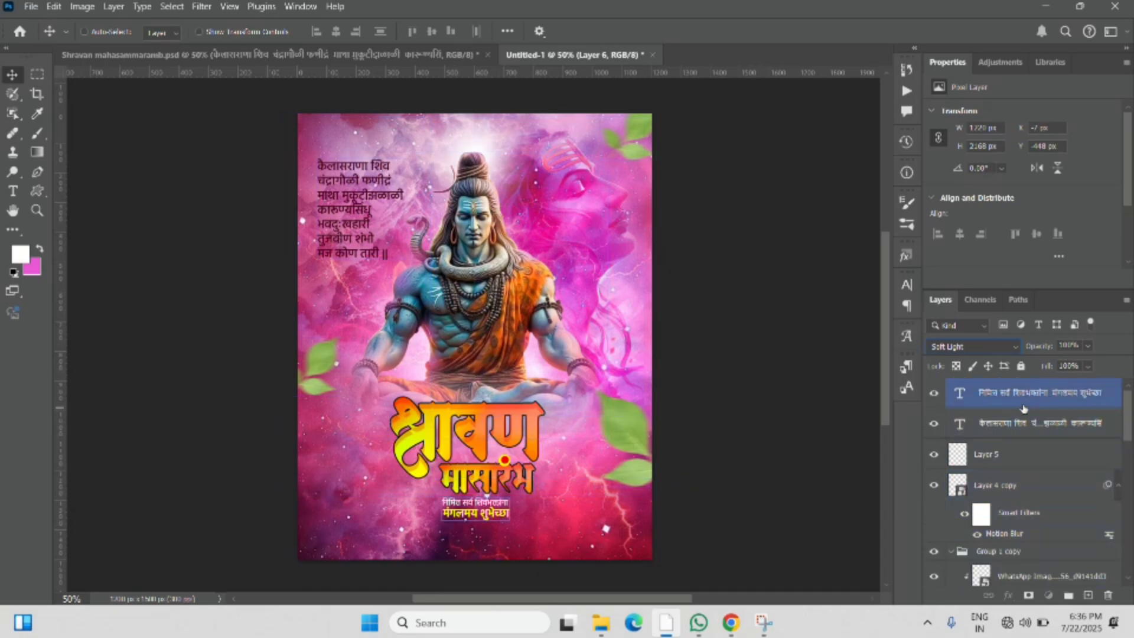
left_click(1028, 393)
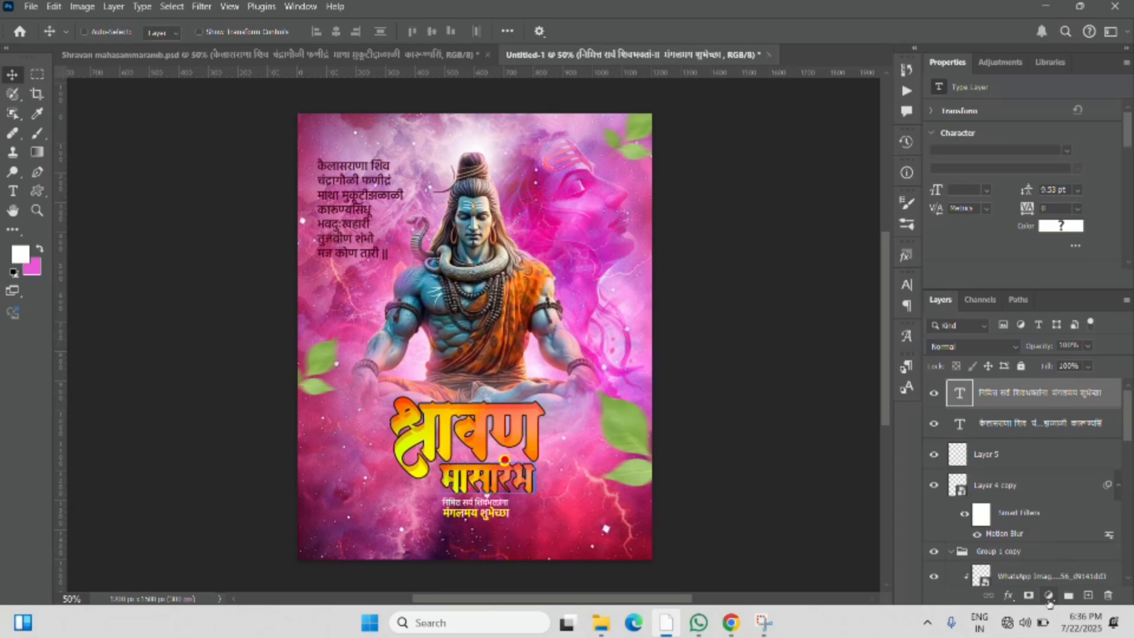
left_click(1048, 595)
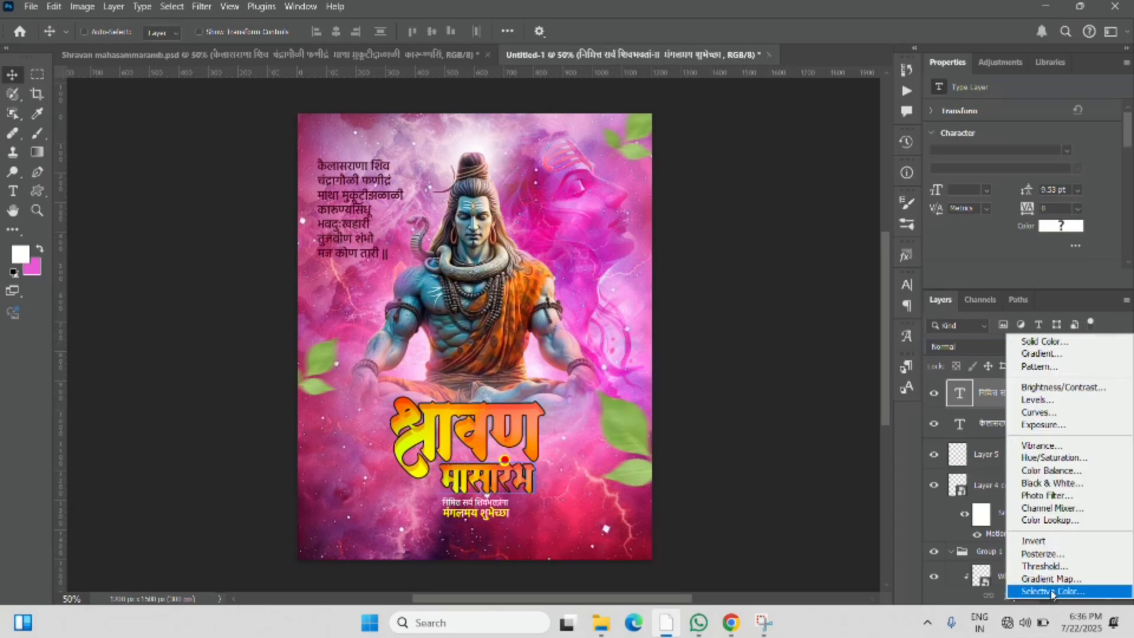
left_click(1065, 459)
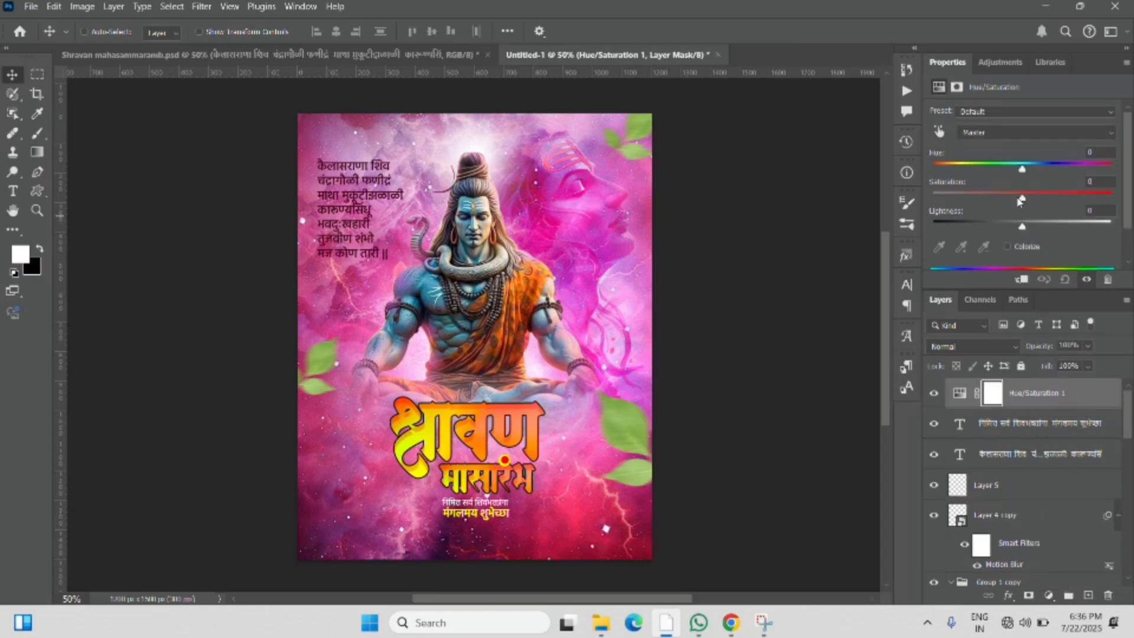
mouse_move(1020, 201)
left_mouse_down()
mouse_move(1029, 229)
mouse_move(1020, 233)
mouse_move(1031, 200)
left_mouse_up()
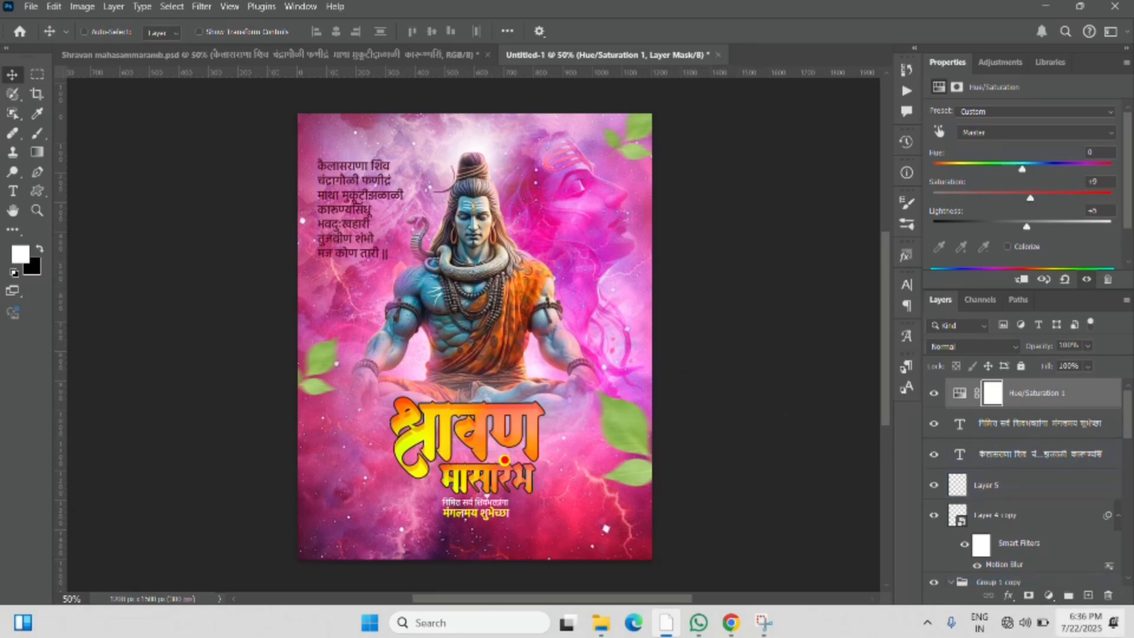
Add a Brightness/Contrast adjustment on top of all layers with brightness 5 and contrast 5.
left_click(1048, 595)
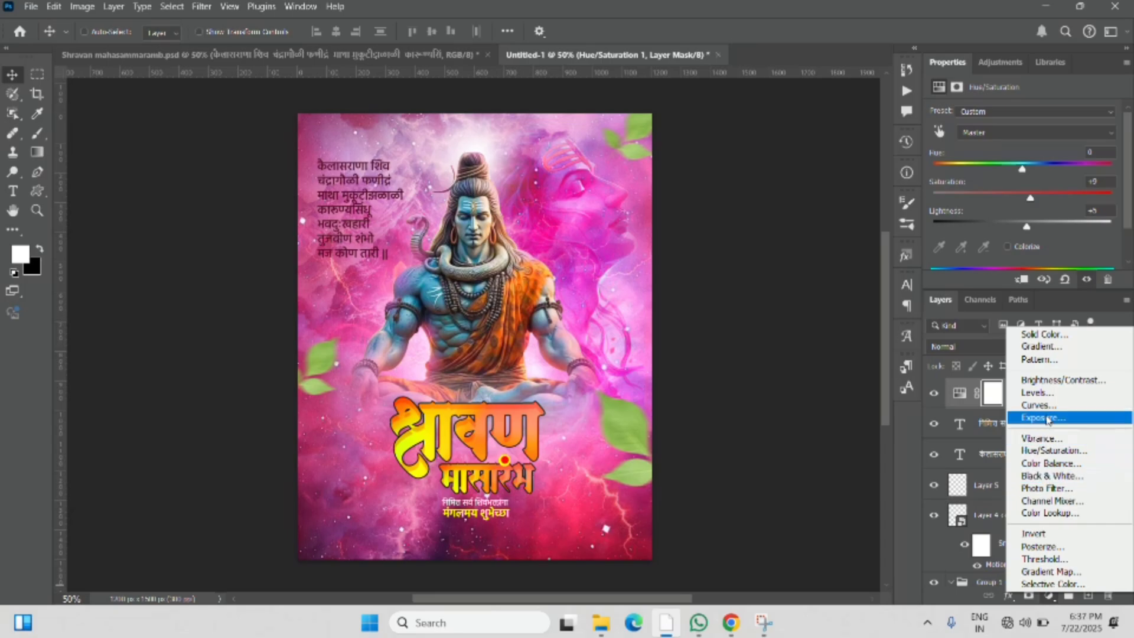
left_click(1048, 380)
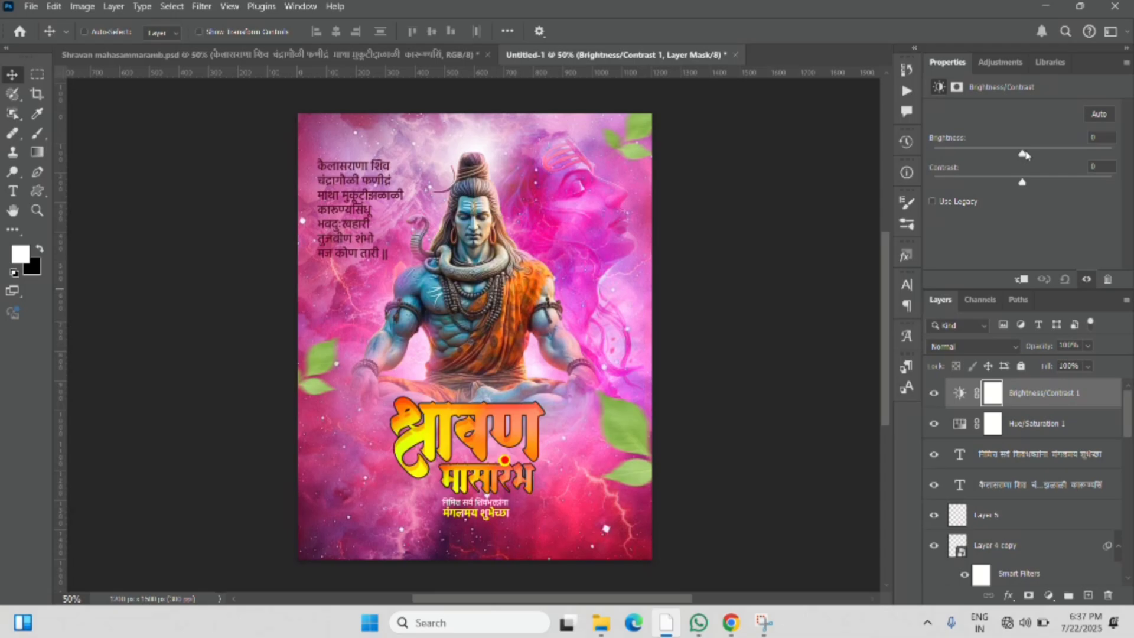
left_click_drag(1026, 155, 1028, 165)
left_click_drag(1018, 185, 1027, 183)
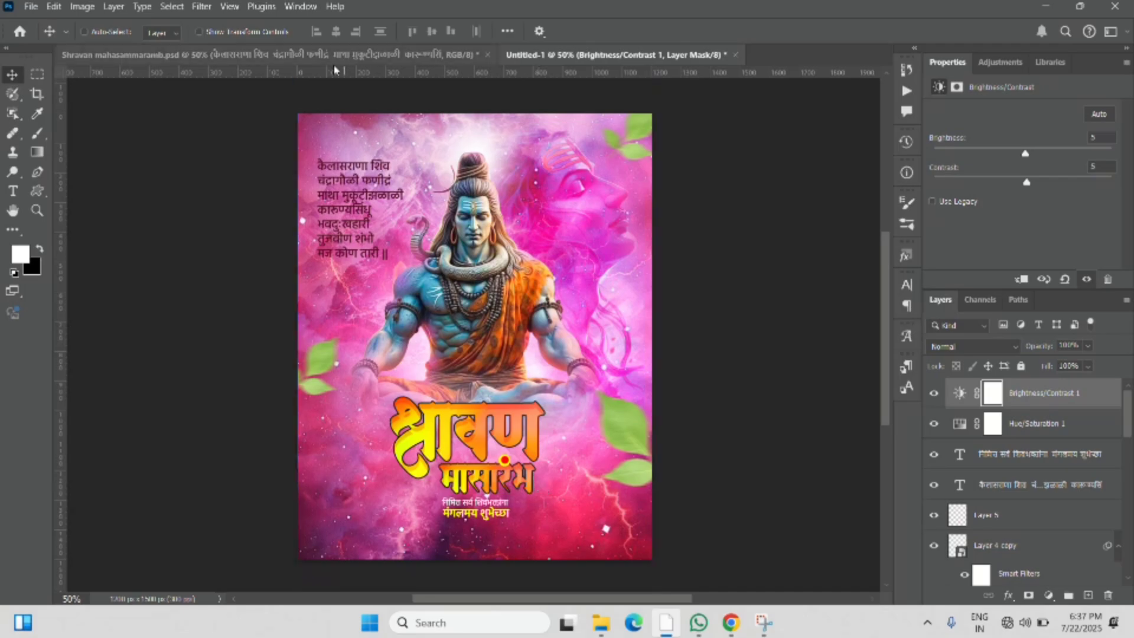
Examine the lightning image layer's placement and blend mode in Shravan mahasammaramb.psd, then return to Untitled-1.
left_click(248, 61)
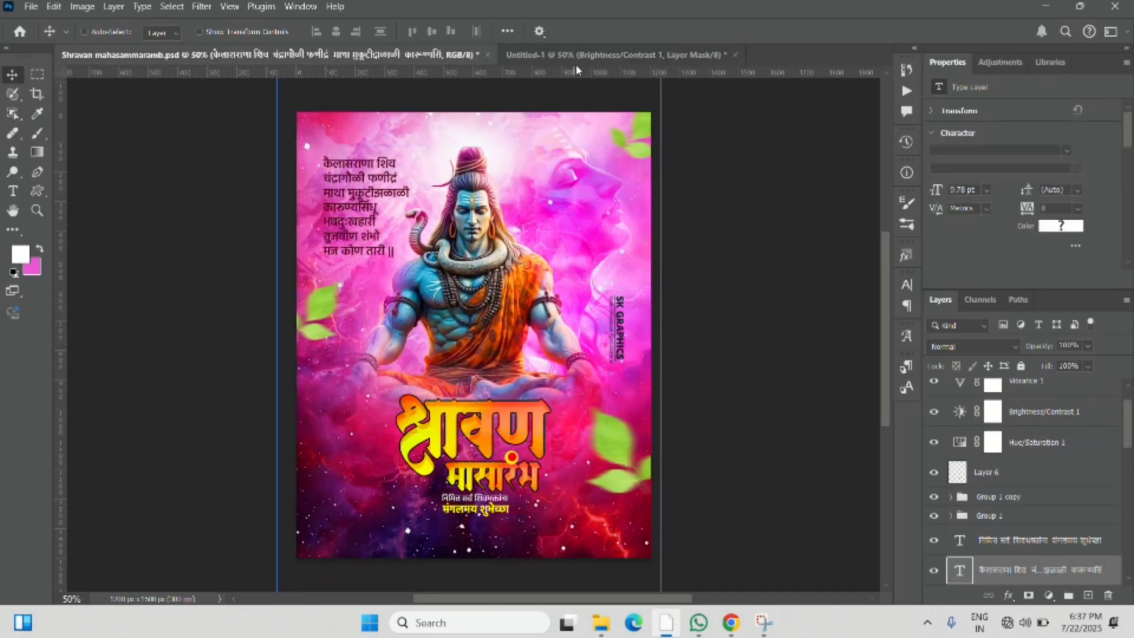
scroll(1080, 516, "up", 1)
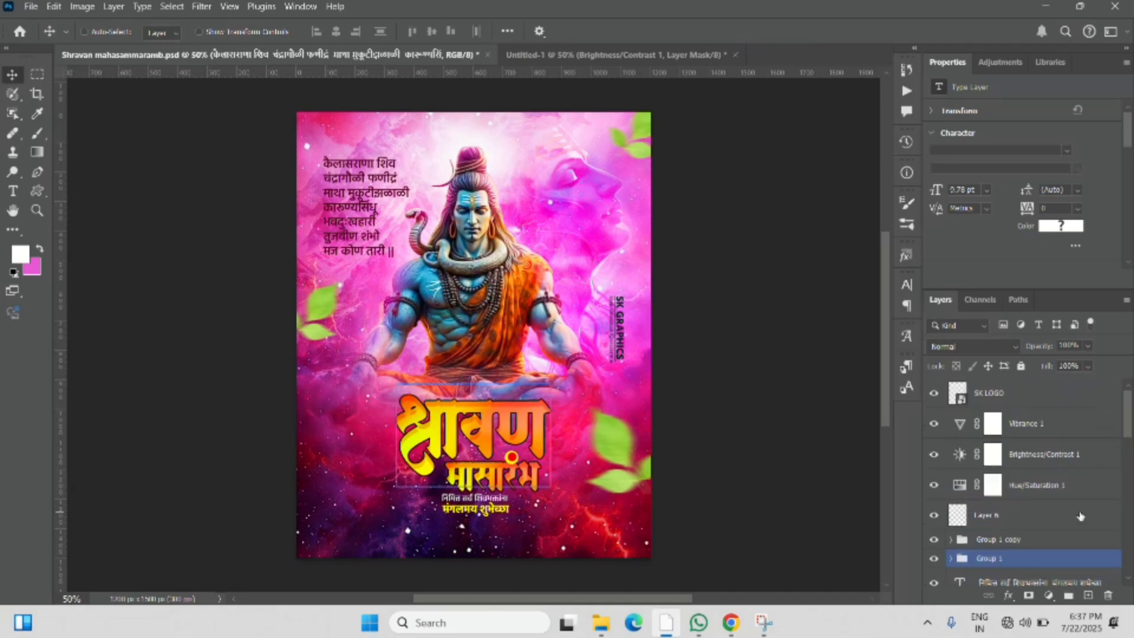
scroll(1080, 516, "down", 6)
scroll(1079, 516, "down", 8)
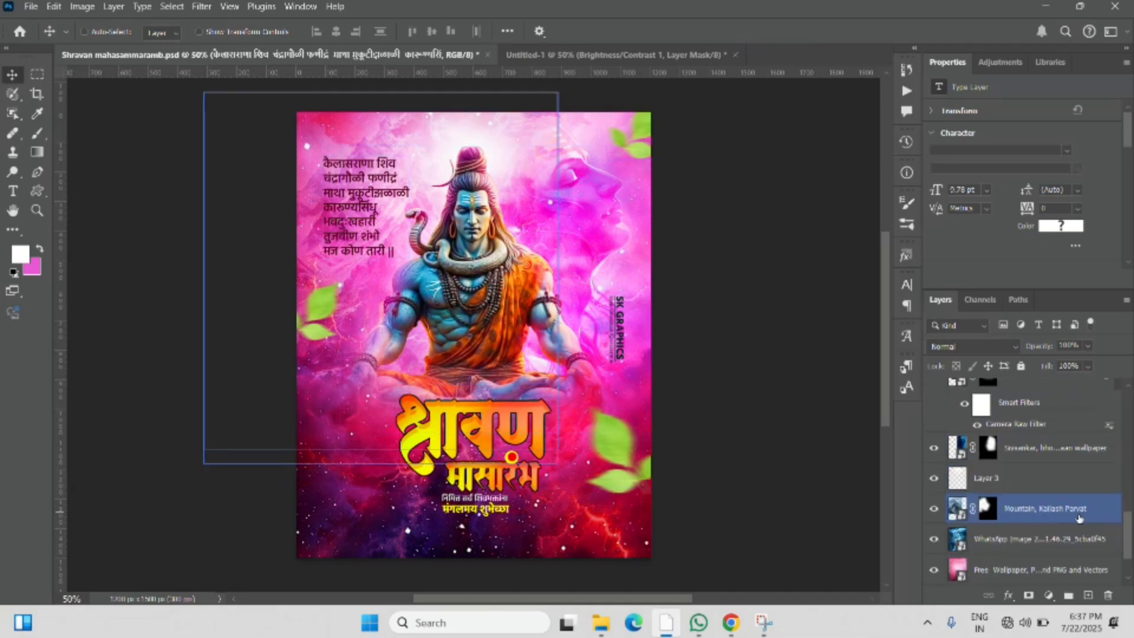
left_click(1048, 549)
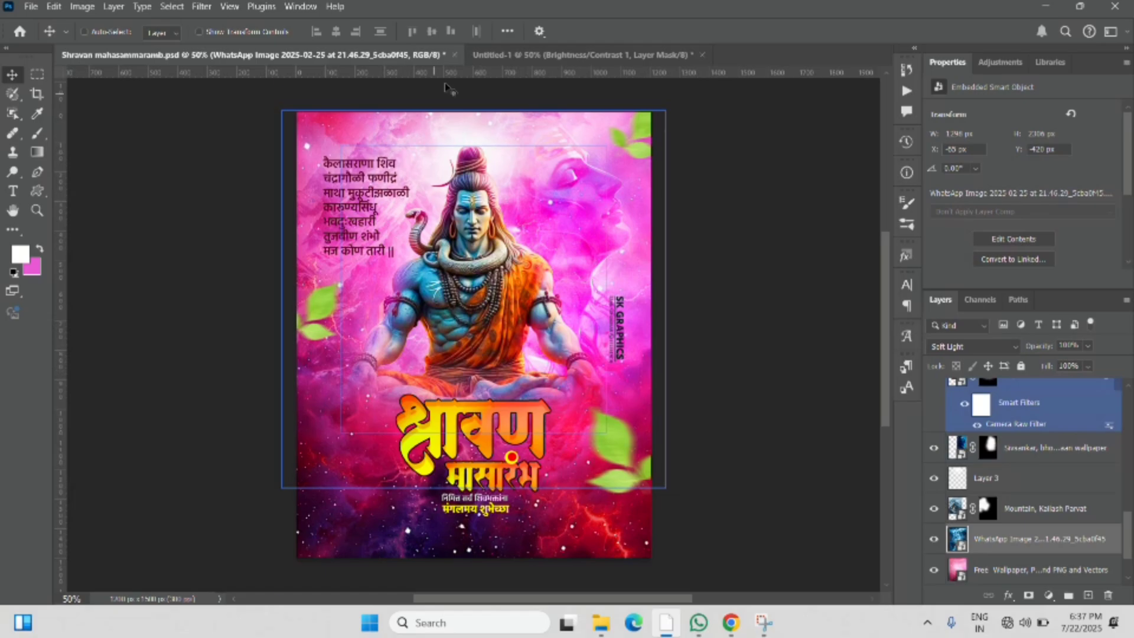
left_click(529, 57)
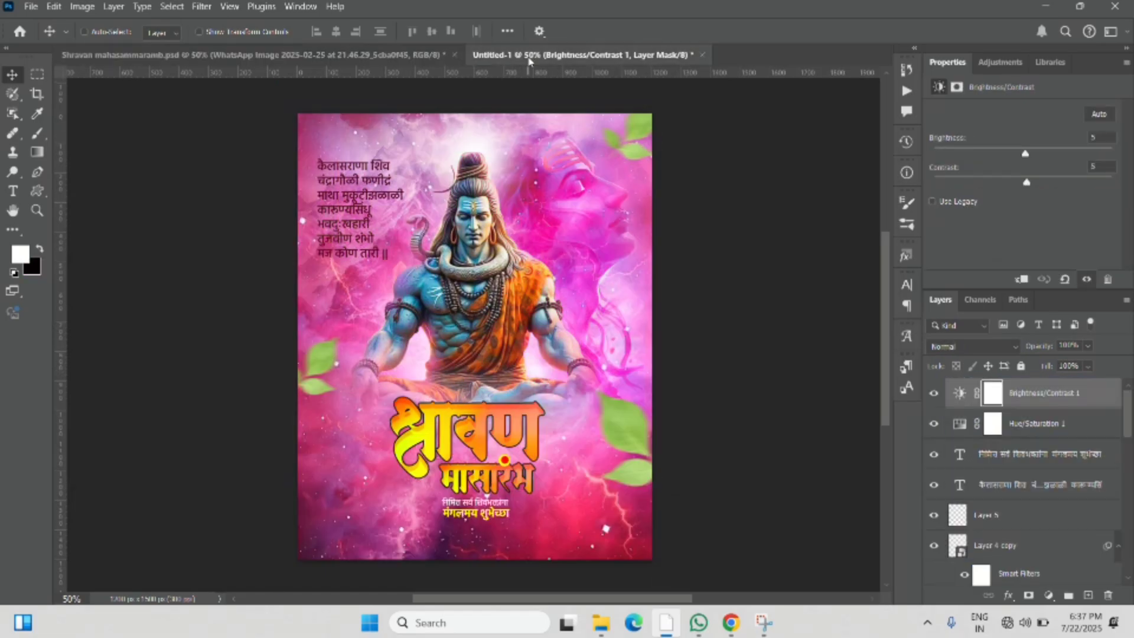
Move the lightning layer up and slightly left to about X -20 px, Y -506 px, and hide its transform controls.
scroll(1030, 532, "down", 6)
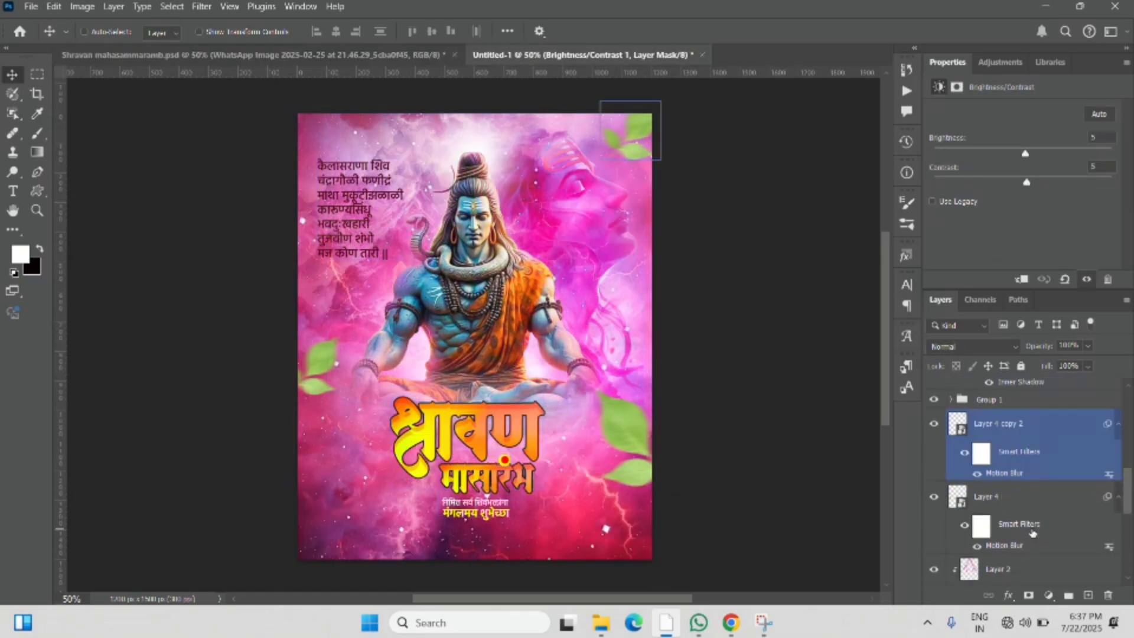
scroll(1032, 533, "down", 2)
scroll(1032, 534, "down", 5)
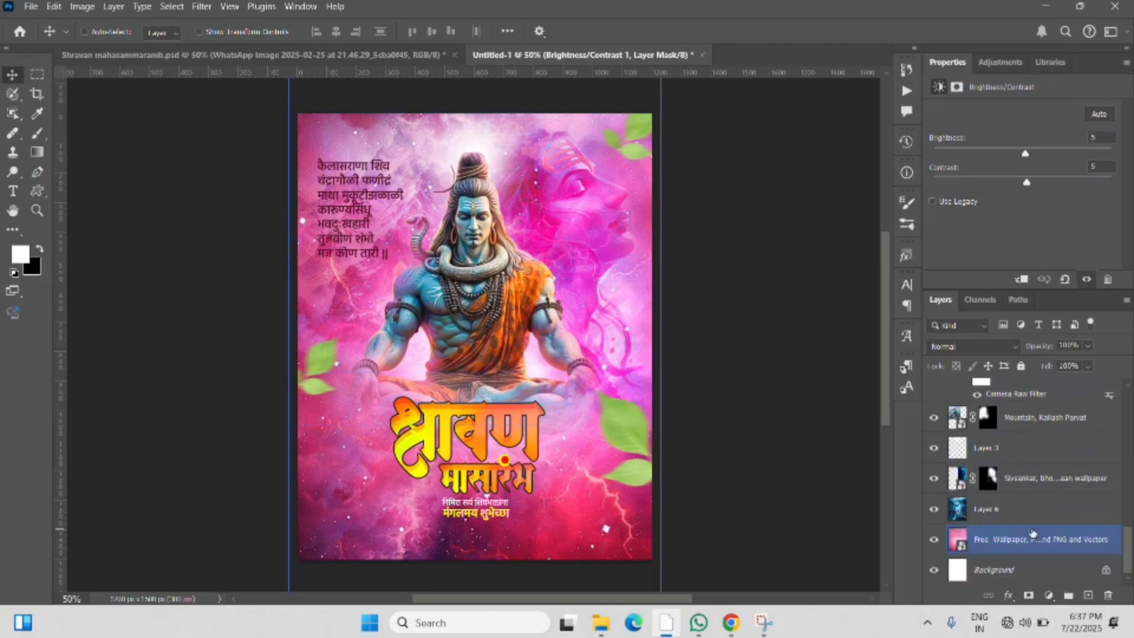
left_click(1031, 509)
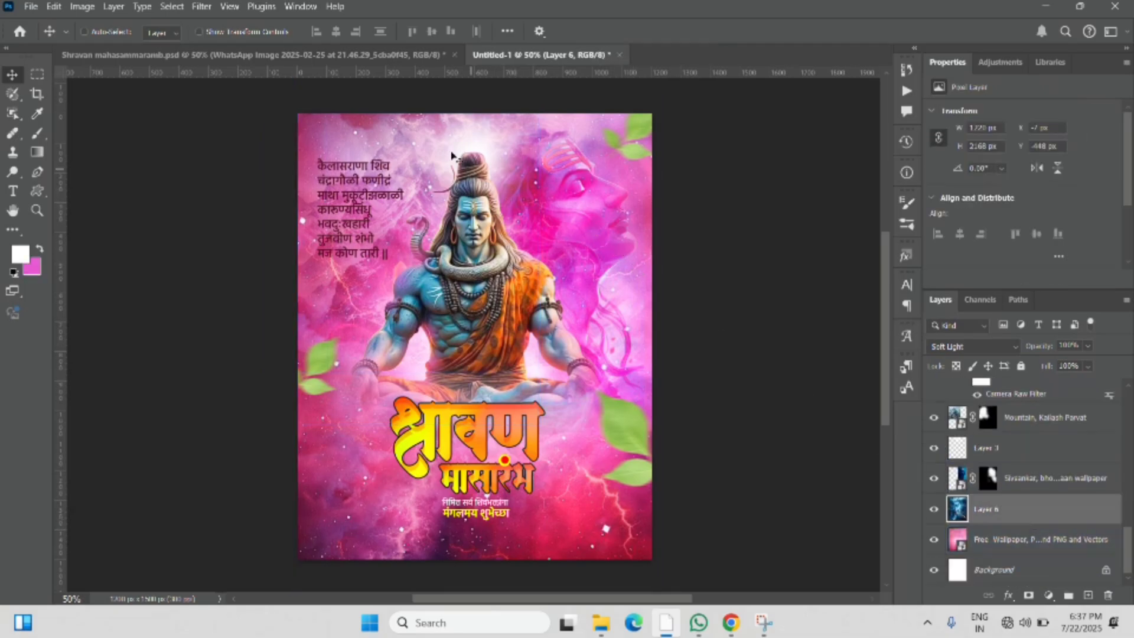
left_click(199, 31)
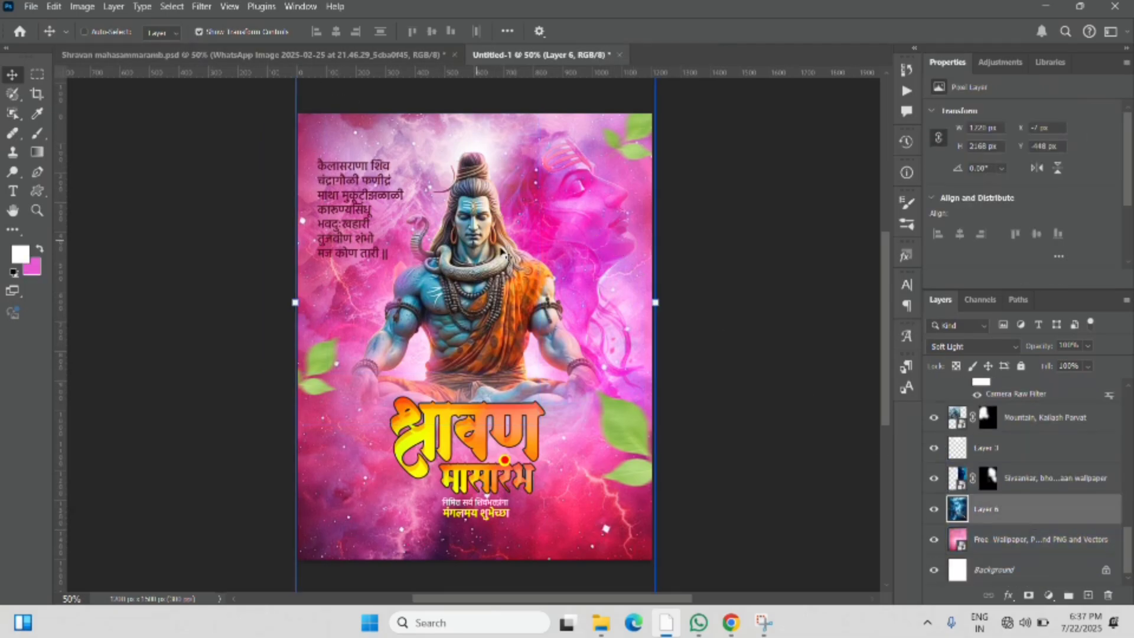
left_click_drag(602, 269, 597, 231)
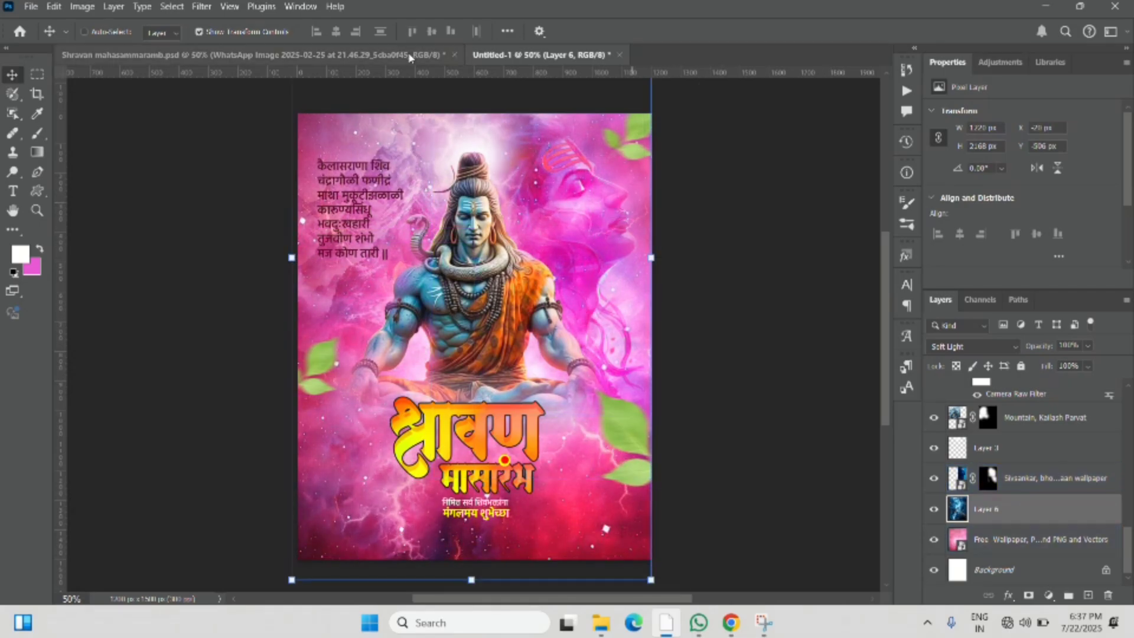
left_click(200, 32)
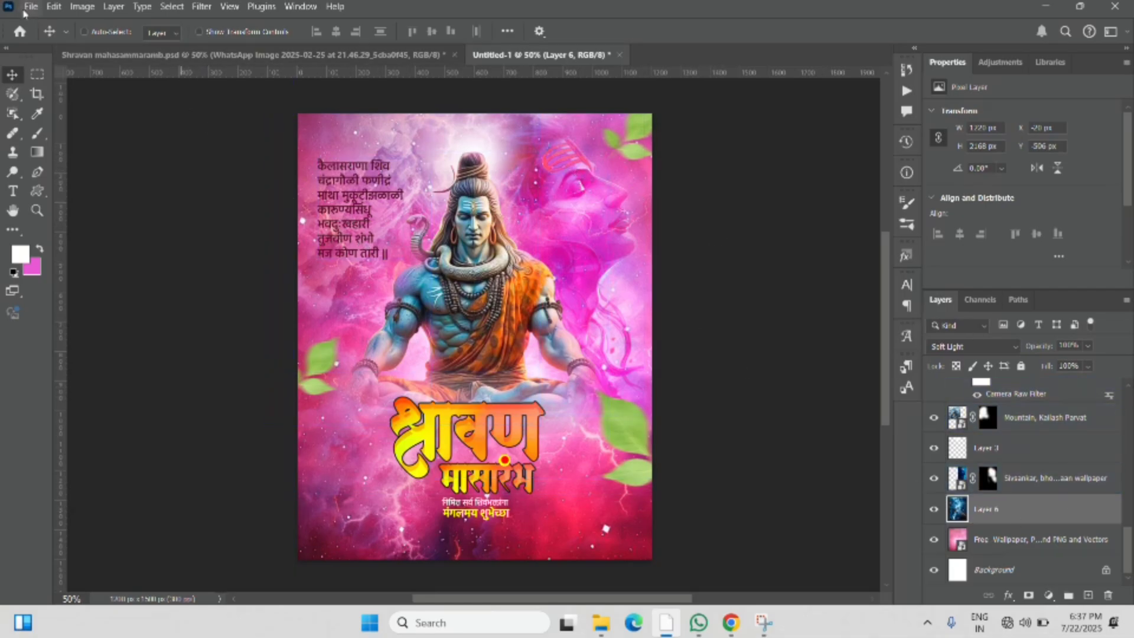
Inspect the title and lower background of the finished poster in Shravan mahasammaramb.psd up close.
key("ctrl+Tab")
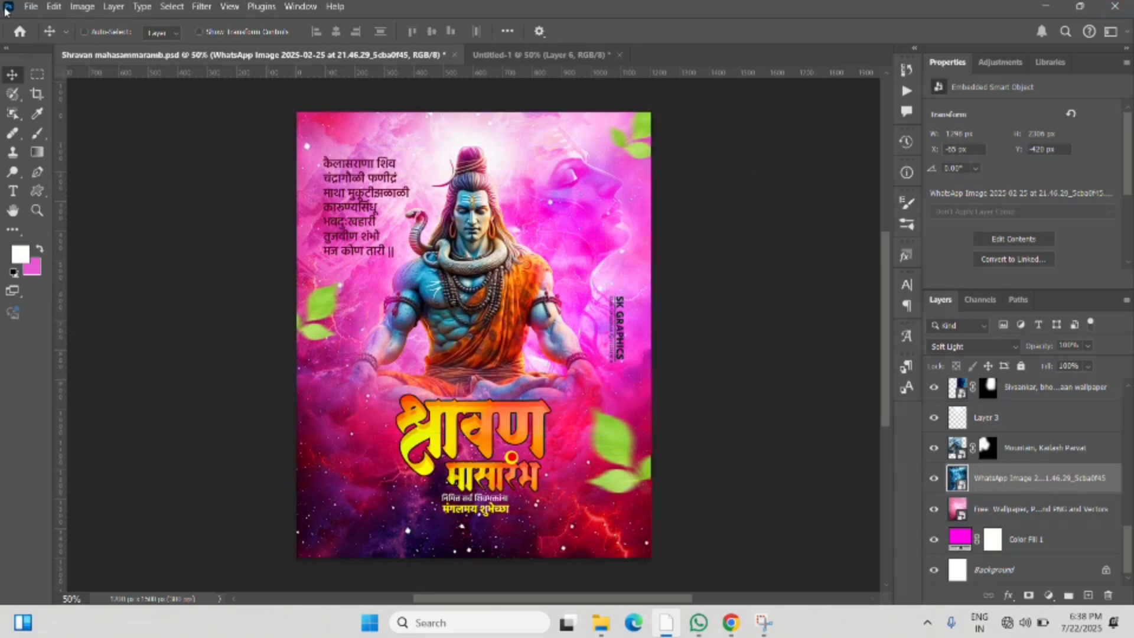
left_click(31, 5)
mouse_move(83, 228)
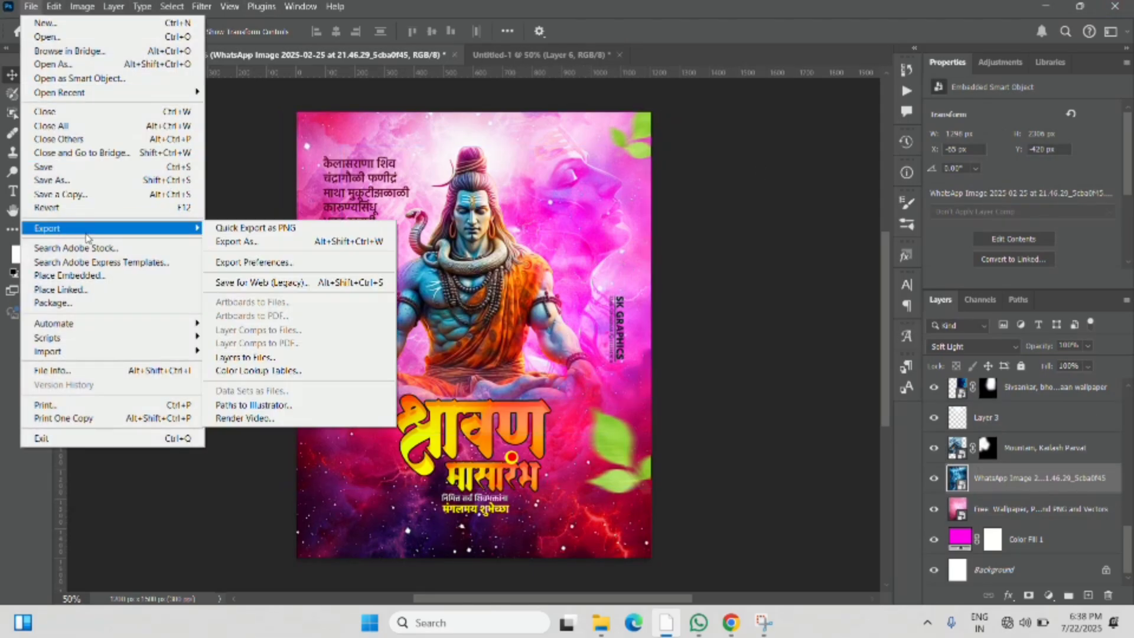
left_click(243, 195)
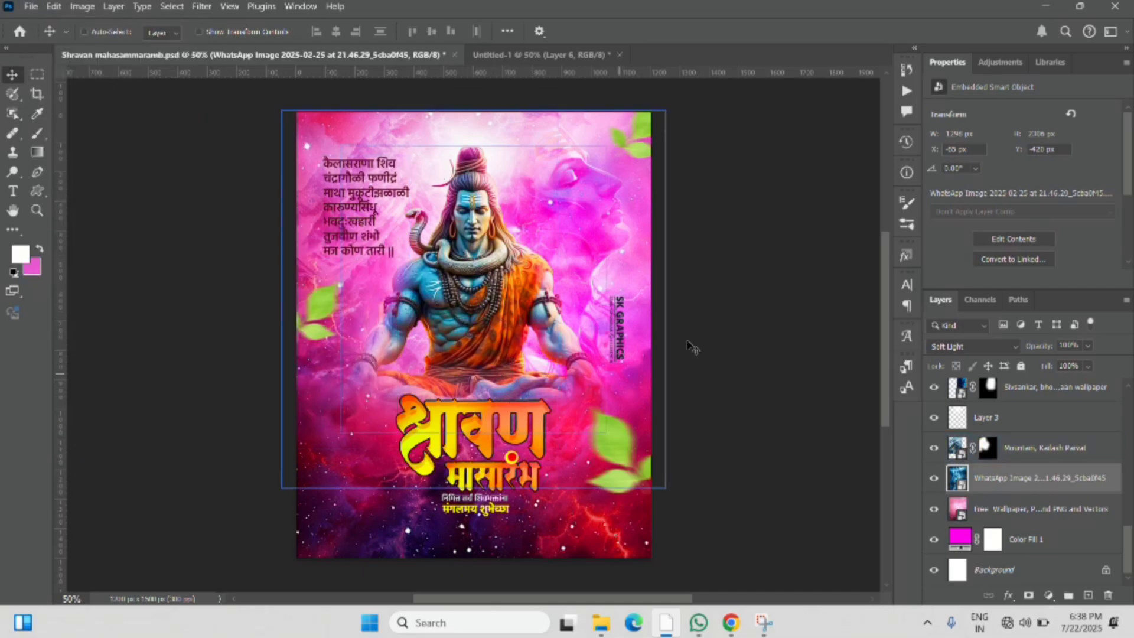
scroll(552, 375, "up", 3)
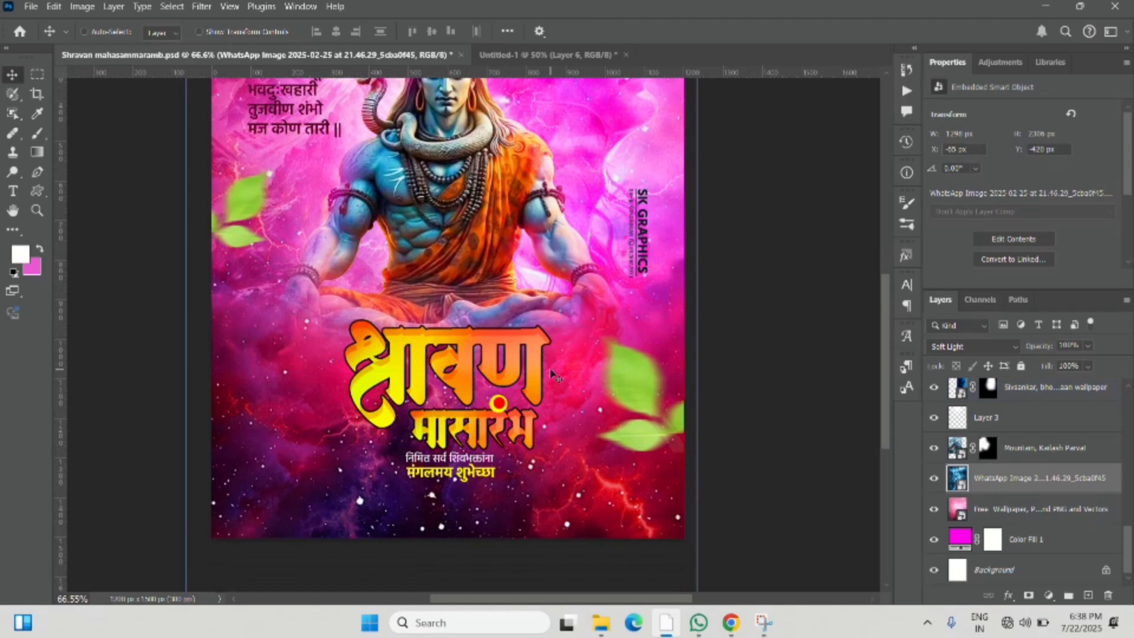
scroll(552, 375, "down", 3)
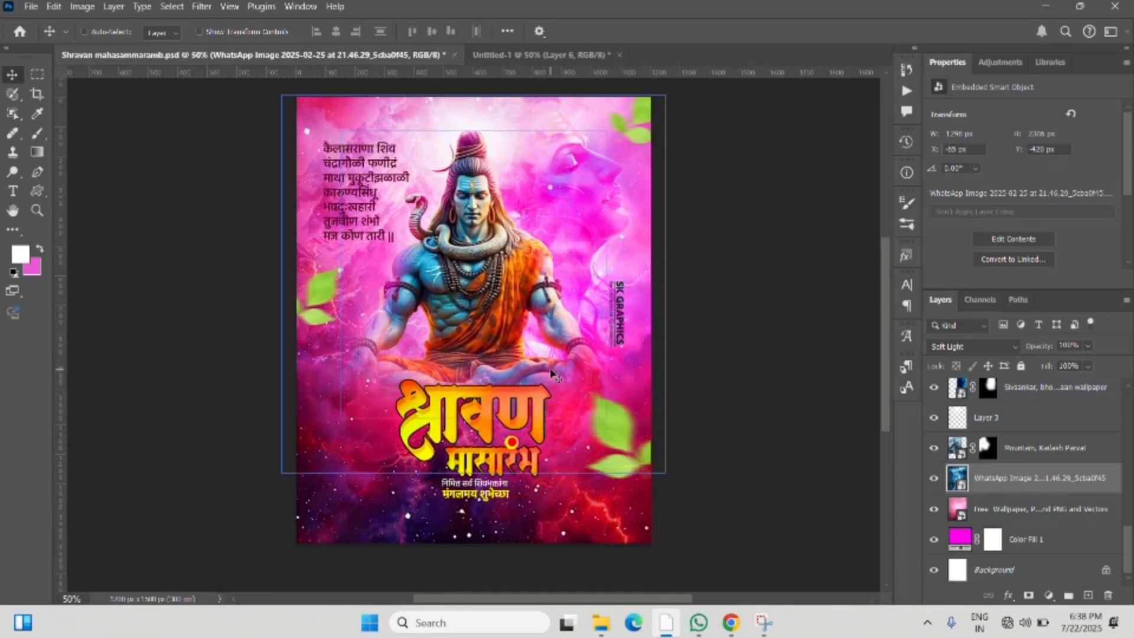